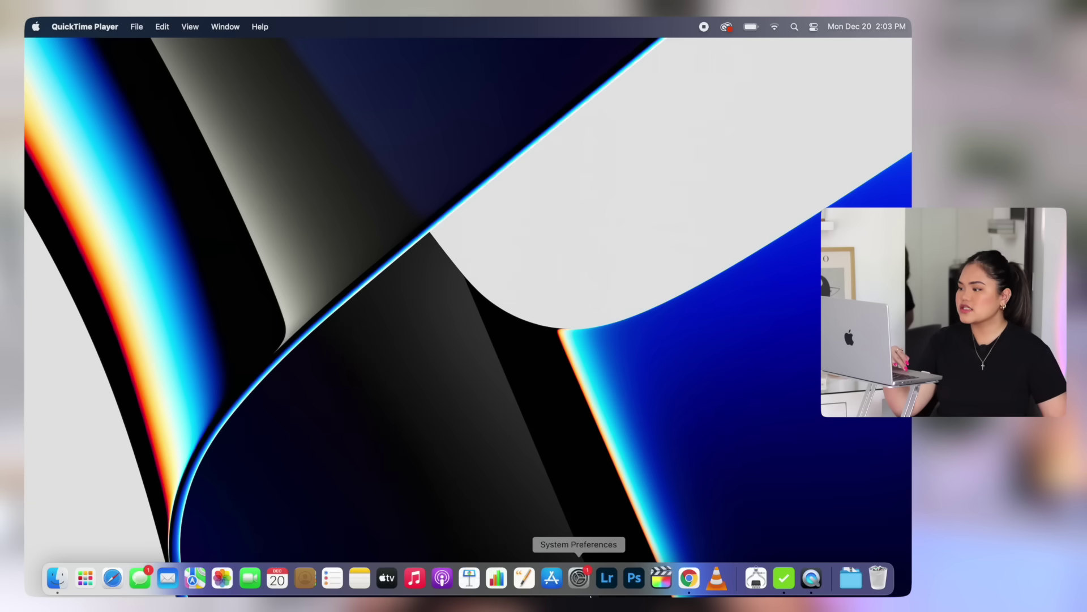
Open System Preferences from the Dock to reach the Desktop & Screen Saver settings
{"action": "left_click", "coordinate": [579, 581]}
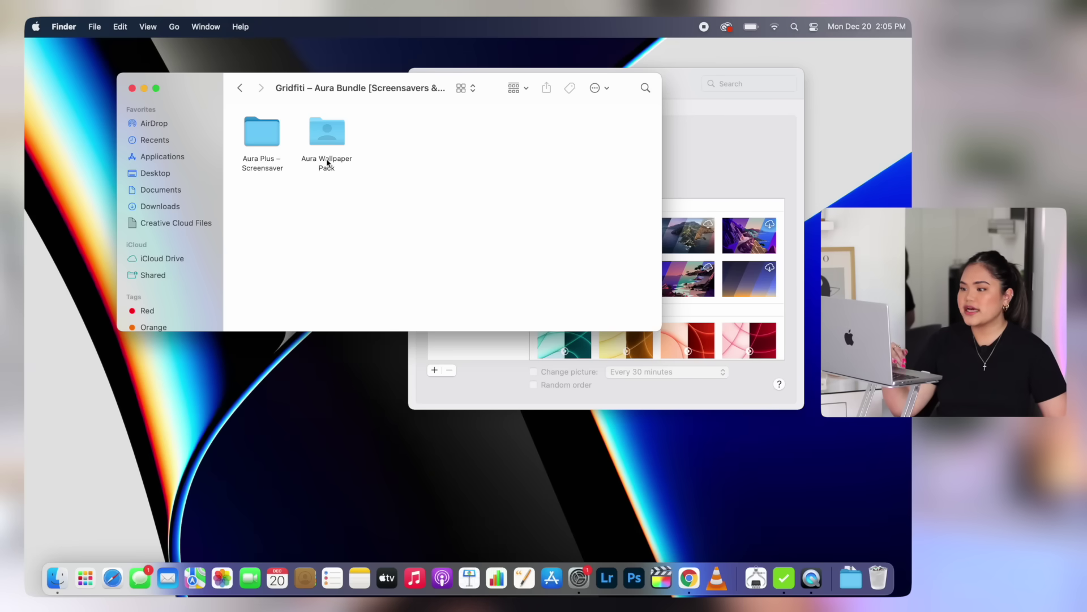
Open Aura Wallpaper Pack > 1_Desktop & Tablet (5K) and select all six wallpaper images
{"action": "double_click", "coordinate": [328, 162]}
{"action": "double_click", "coordinate": [262, 138]}
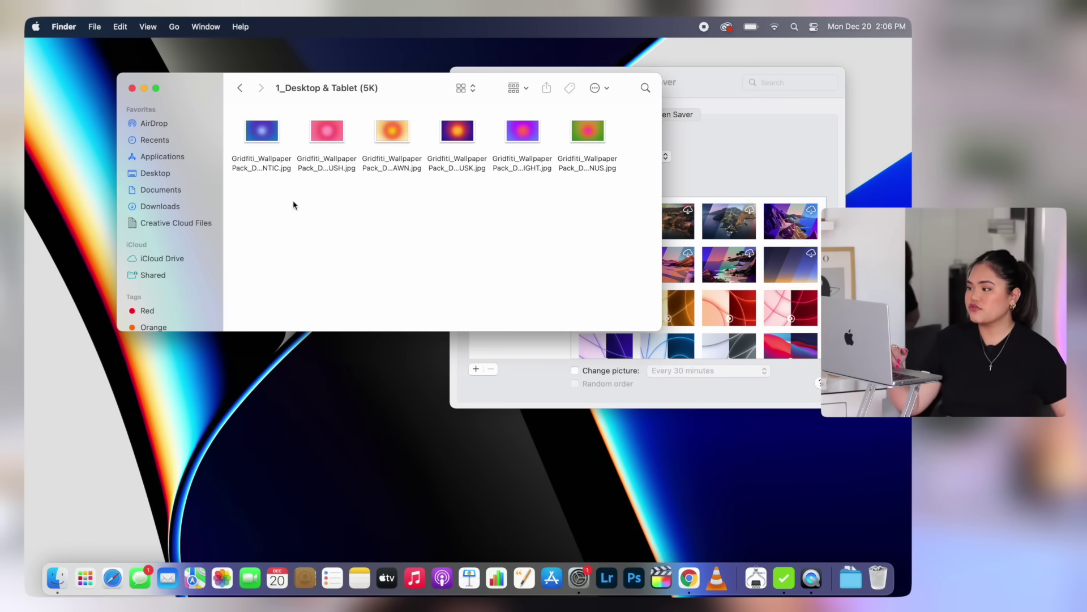
{"action": "left_click_drag", "start_coordinate": [261, 207], "coordinate": [622, 137]}
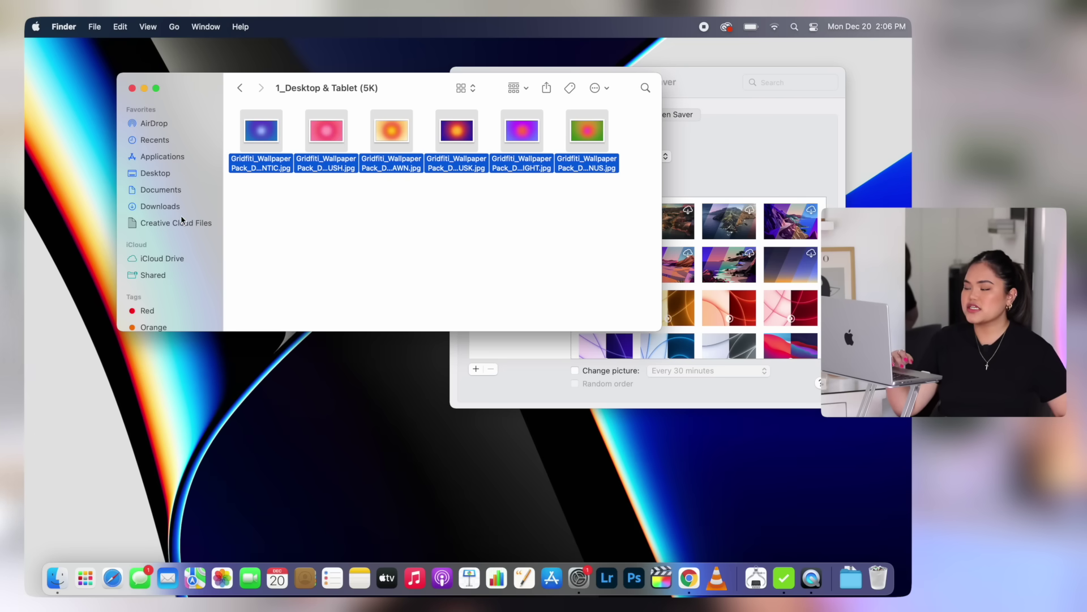
Add Pictures to Finder's sidebar, move the six wallpapers into it, and close the window
{"action": "left_click", "coordinate": [64, 25]}
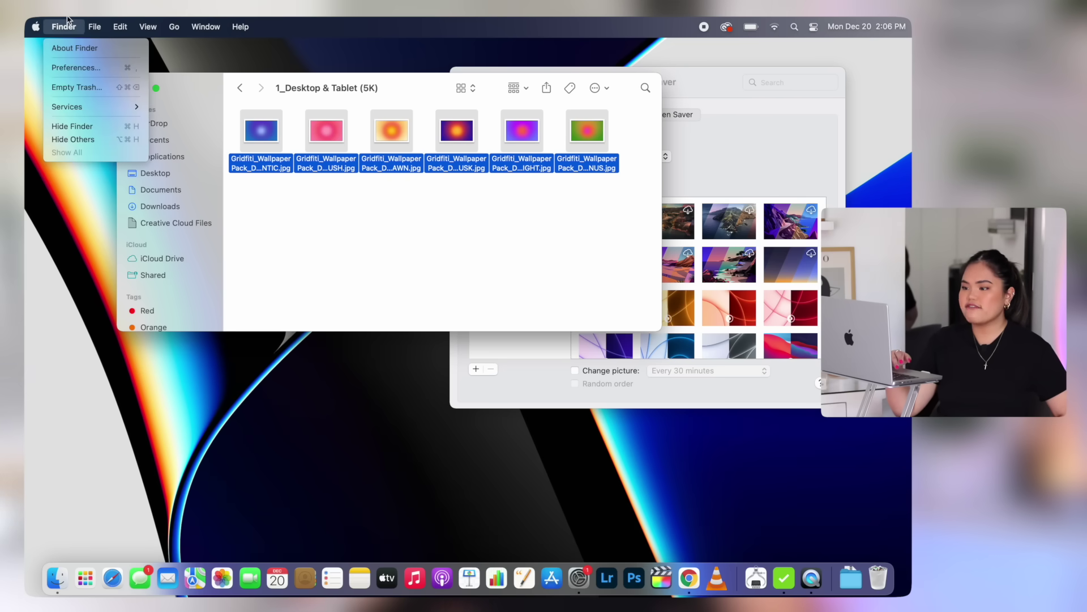
{"action": "left_click", "coordinate": [74, 68]}
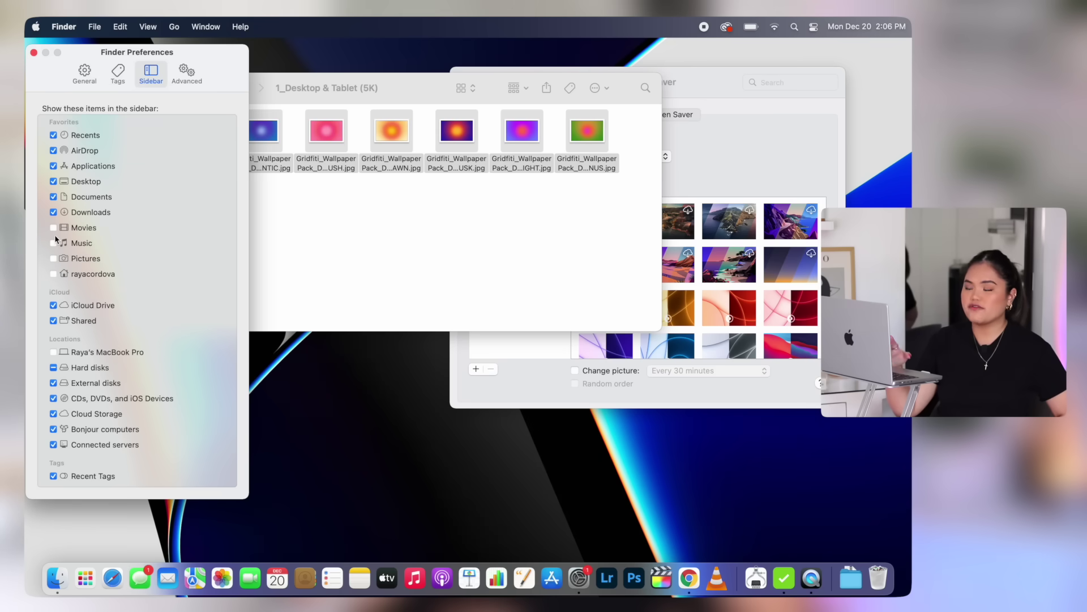
{"action": "left_click", "coordinate": [53, 258]}
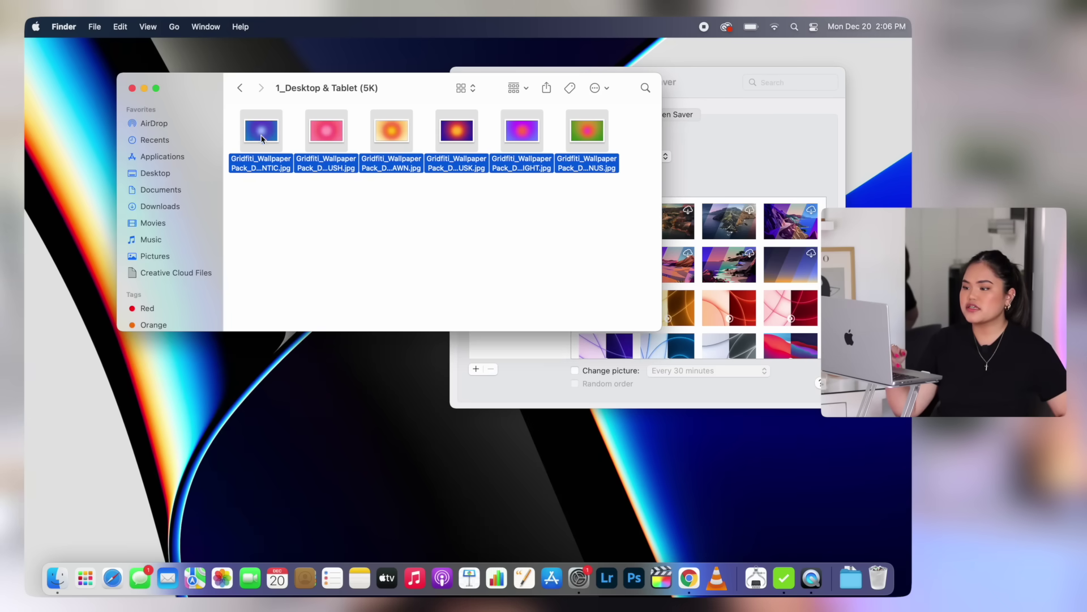
{"action": "left_click_drag", "start_coordinate": [261, 138], "coordinate": [169, 257]}
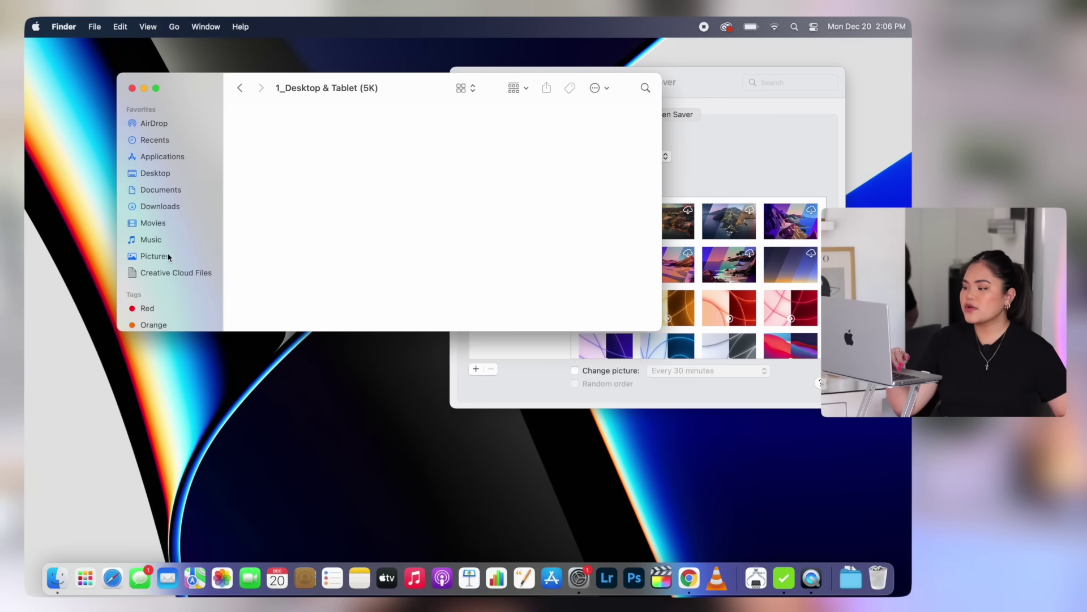
{"action": "left_click", "coordinate": [132, 88]}
Show the Gridfiti wallpapers, try BLUSH, DAWN and DUSK, then settle on TWILIGHT
{"action": "left_click_drag", "start_coordinate": [604, 73], "coordinate": [350, 47]}
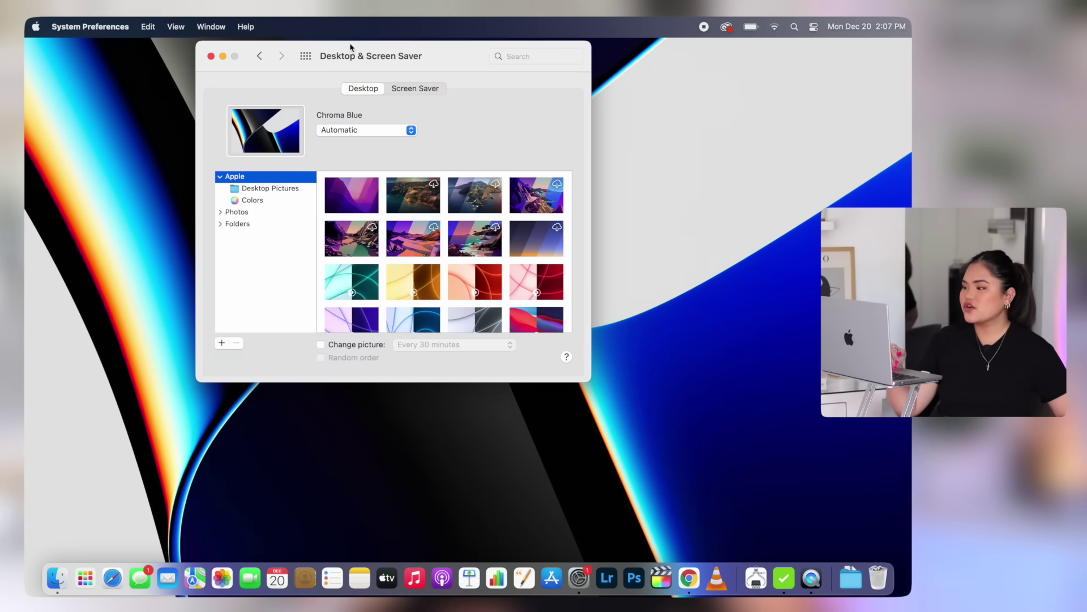
{"action": "left_click", "coordinate": [249, 225]}
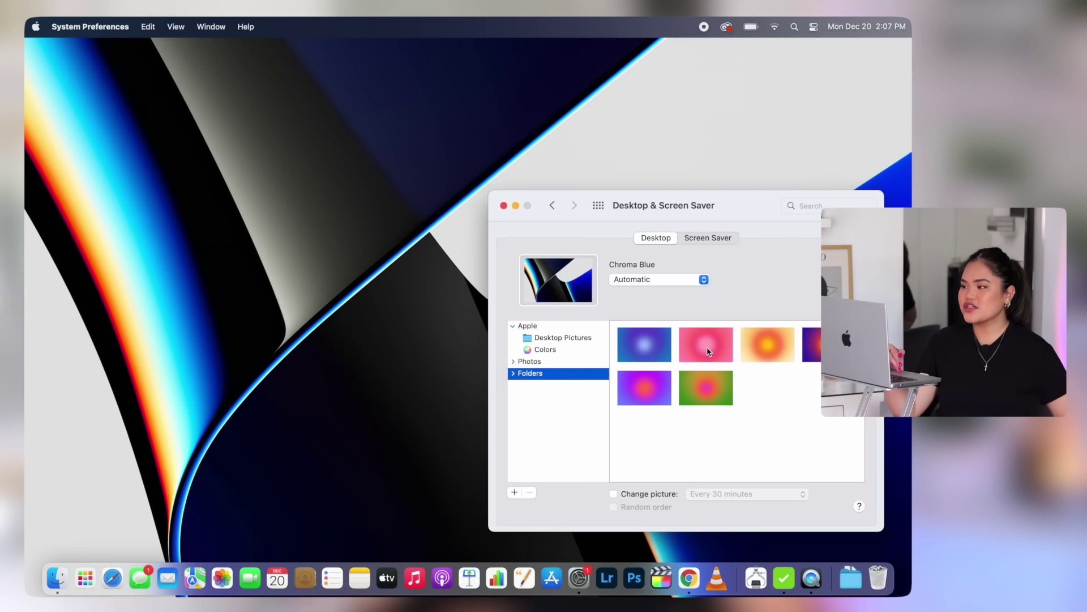
{"action": "left_click", "coordinate": [706, 348]}
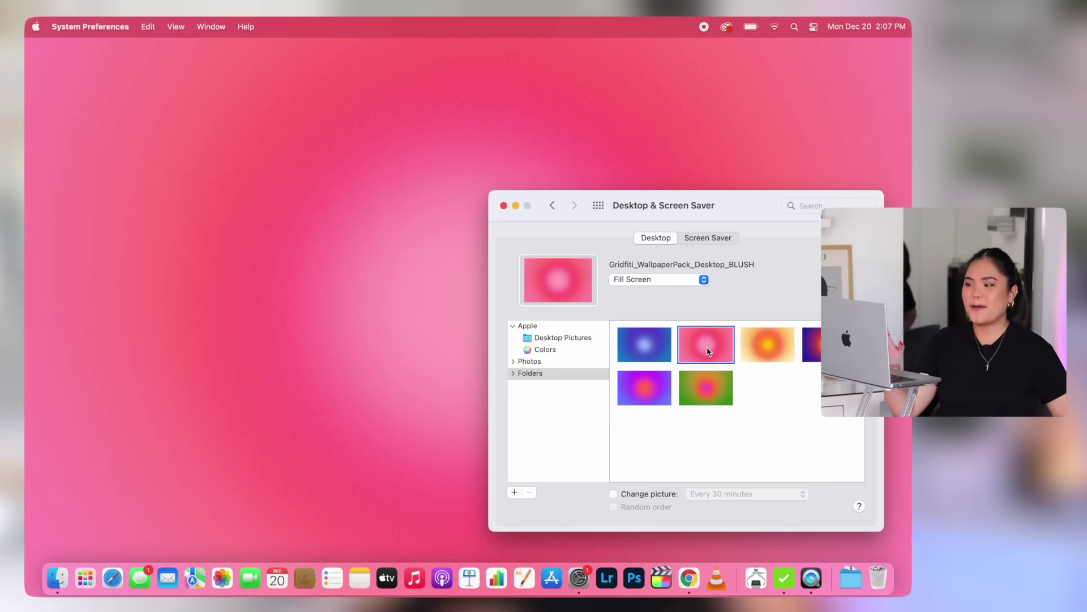
{"action": "left_click", "coordinate": [504, 205]}
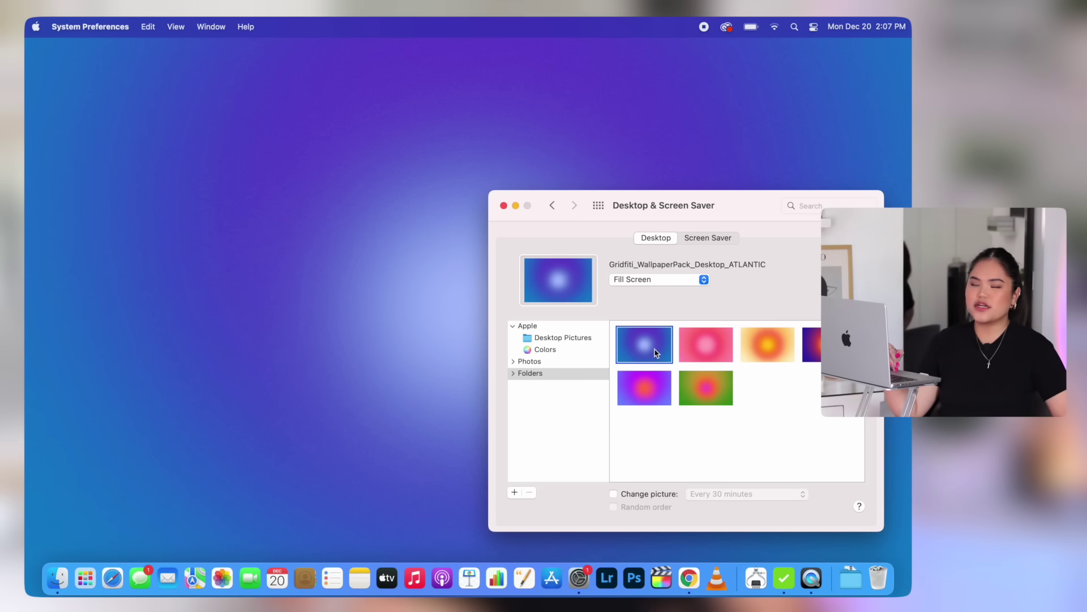
{"action": "left_click", "coordinate": [769, 357]}
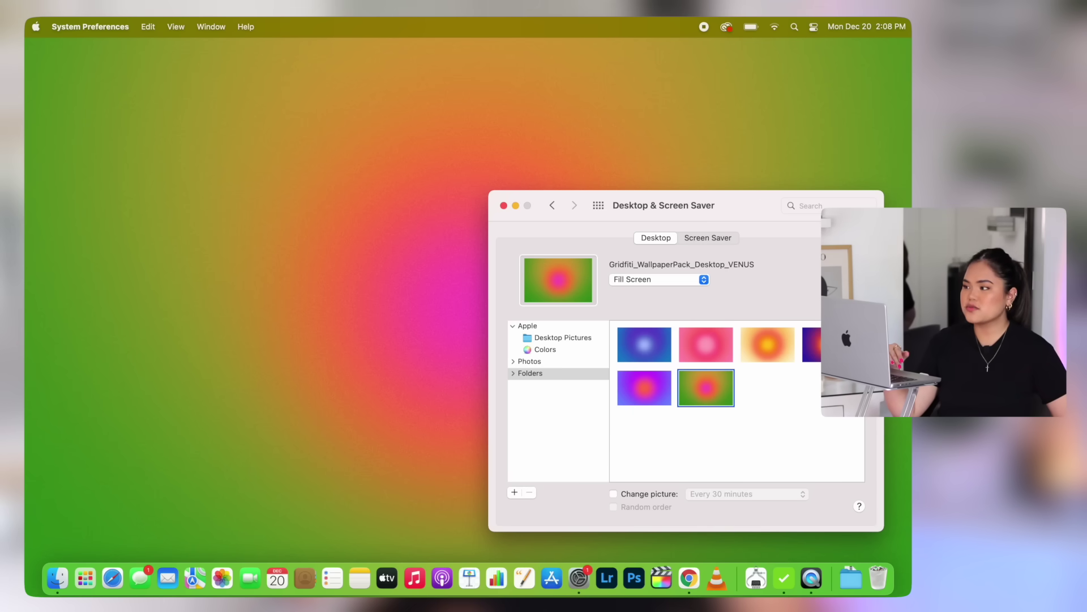
{"action": "left_click", "coordinate": [649, 386]}
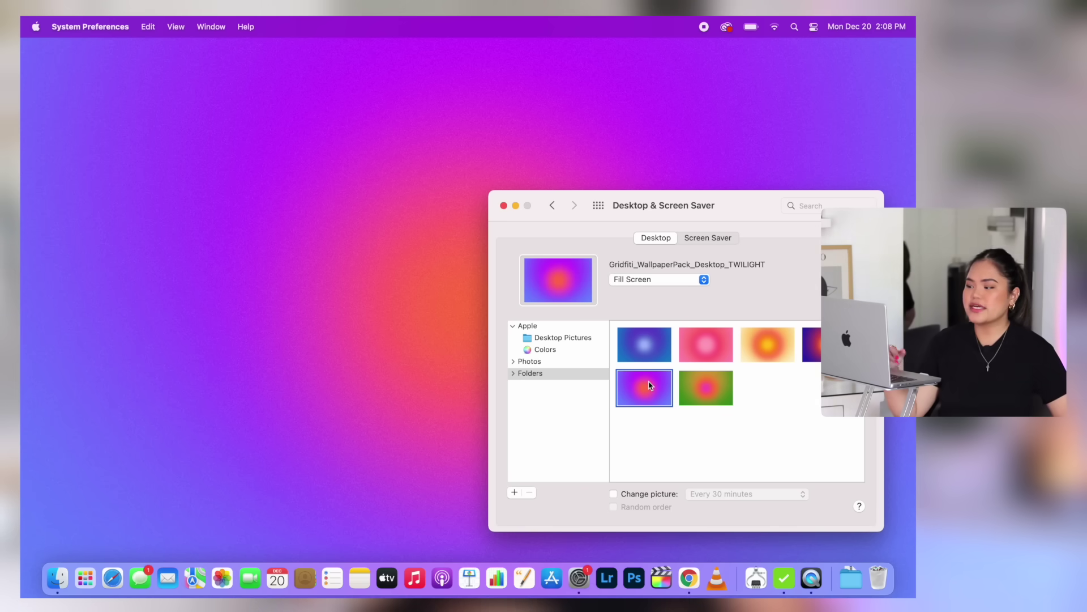
{"action": "left_click", "coordinate": [819, 348]}
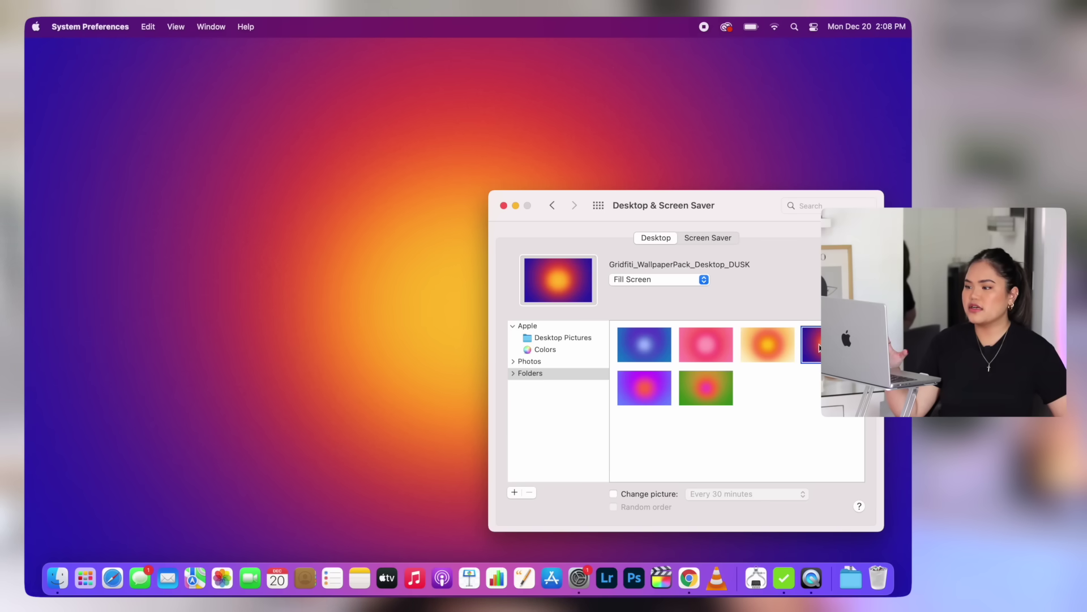
{"action": "left_click", "coordinate": [650, 402]}
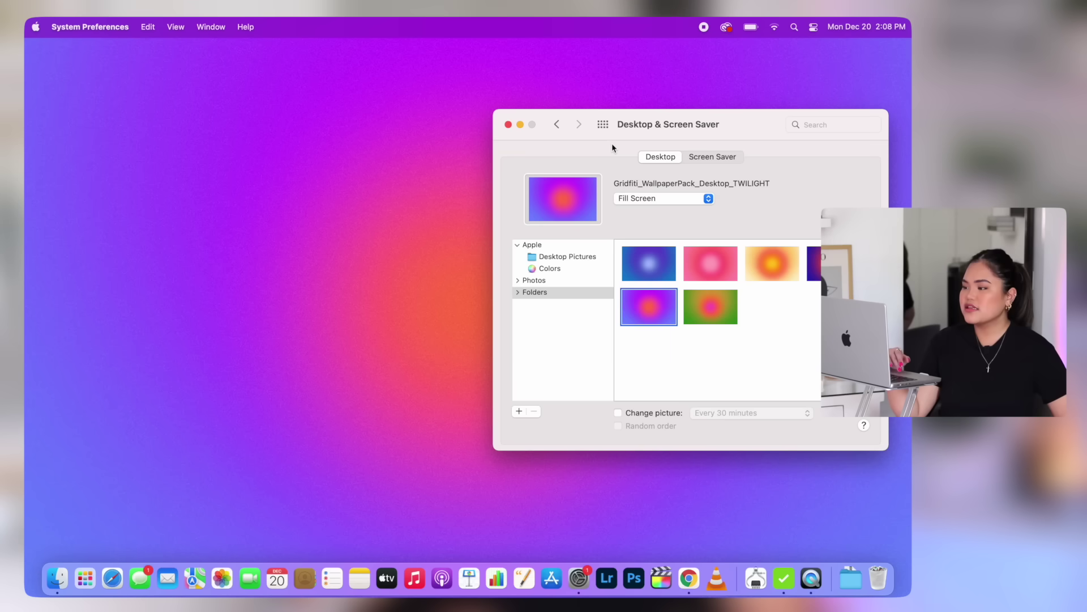
Install Gridfiti_AuraClockPlus.saver from the bundle's Aura Plus – Screensaver folder
{"action": "left_click", "coordinate": [702, 159]}
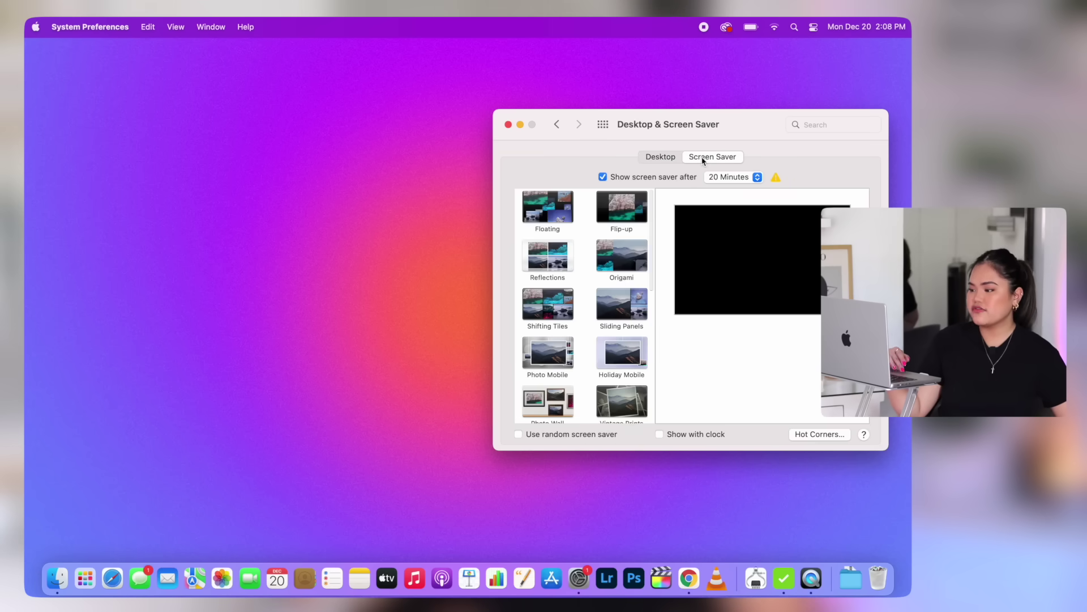
{"action": "scroll", "coordinate": [583, 317], "scroll_direction": "down", "scroll_amount": 5}
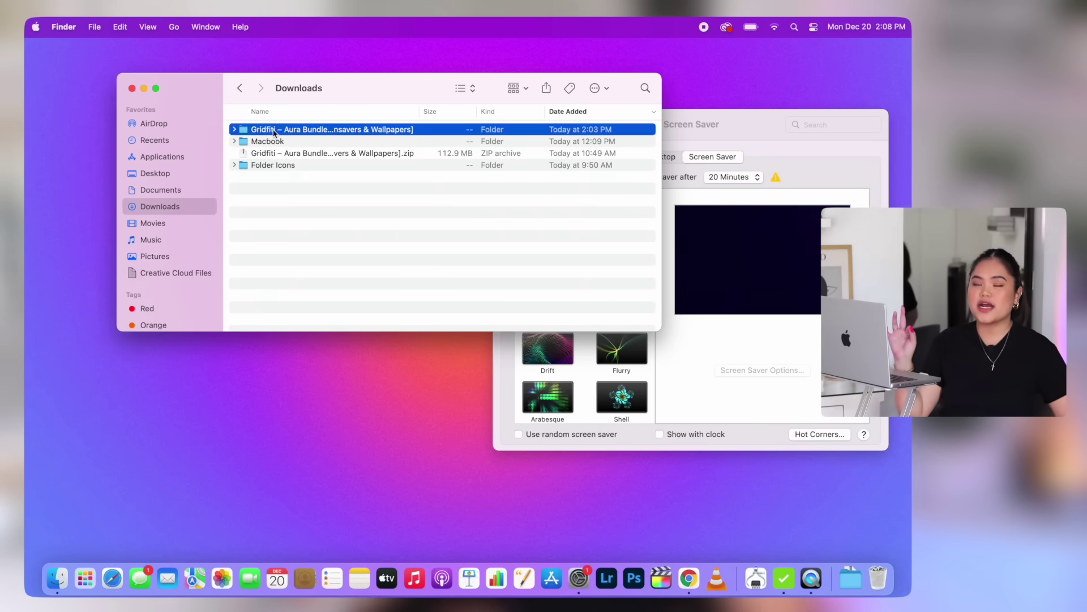
{"action": "double_click", "coordinate": [275, 131]}
{"action": "double_click", "coordinate": [293, 130]}
{"action": "left_click", "coordinate": [467, 88]}
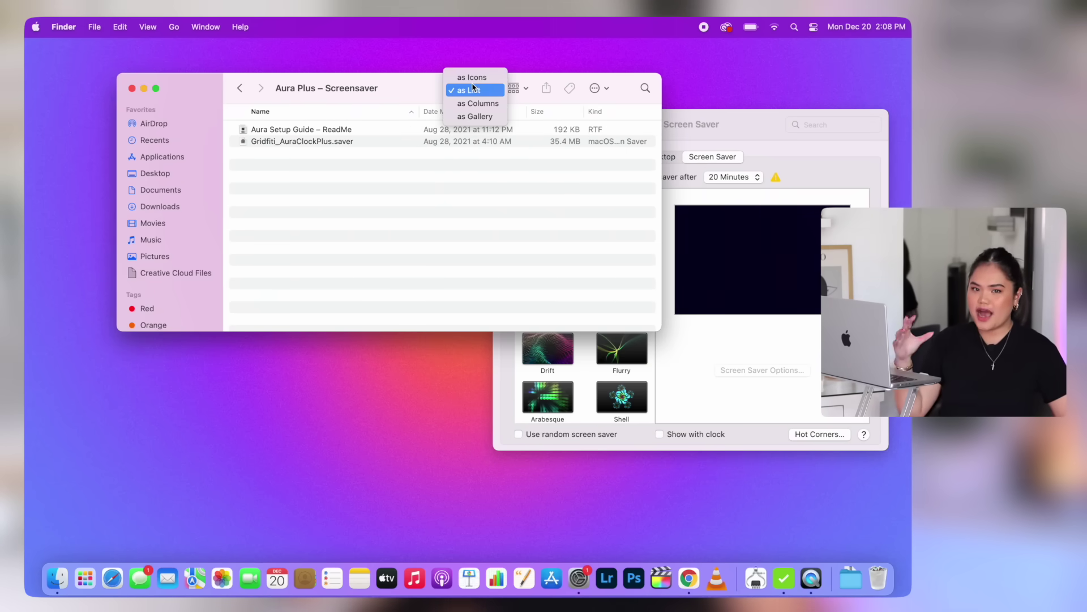
{"action": "left_click", "coordinate": [481, 75]}
{"action": "double_click", "coordinate": [337, 168]}
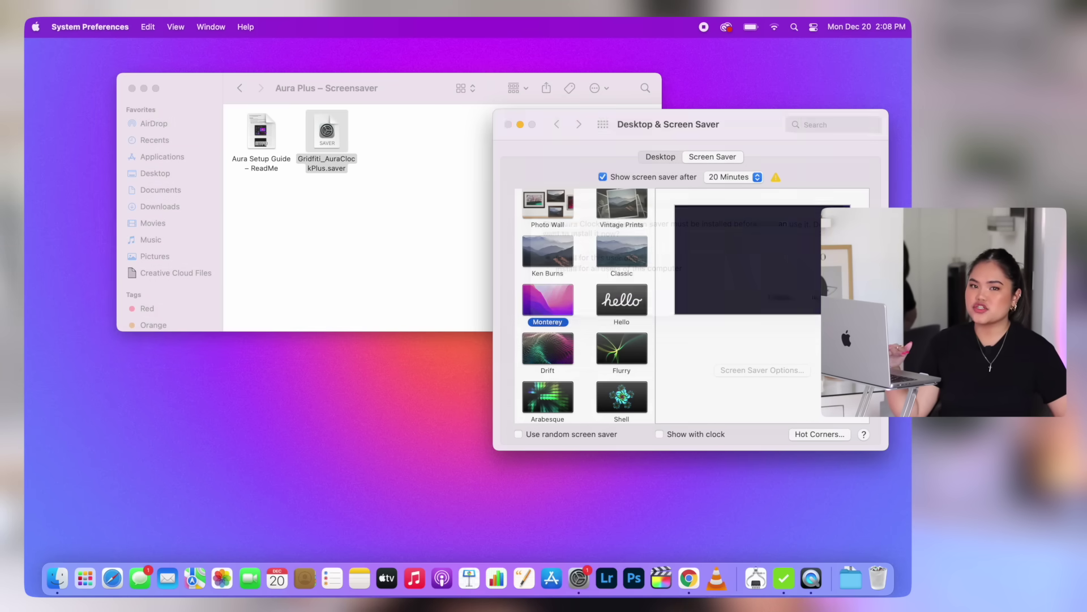
Select the Aura Clock Plus screensaver with the Dusk theme, then review idle-time choices
{"action": "scroll", "coordinate": [615, 340], "scroll_direction": "down", "scroll_amount": 3}
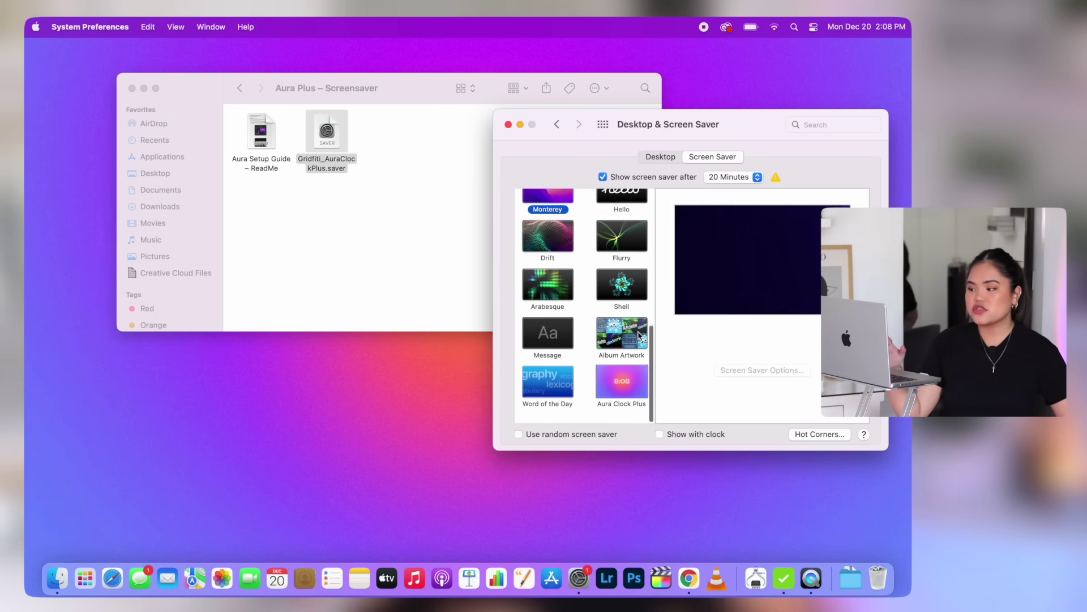
{"action": "left_click", "coordinate": [614, 388]}
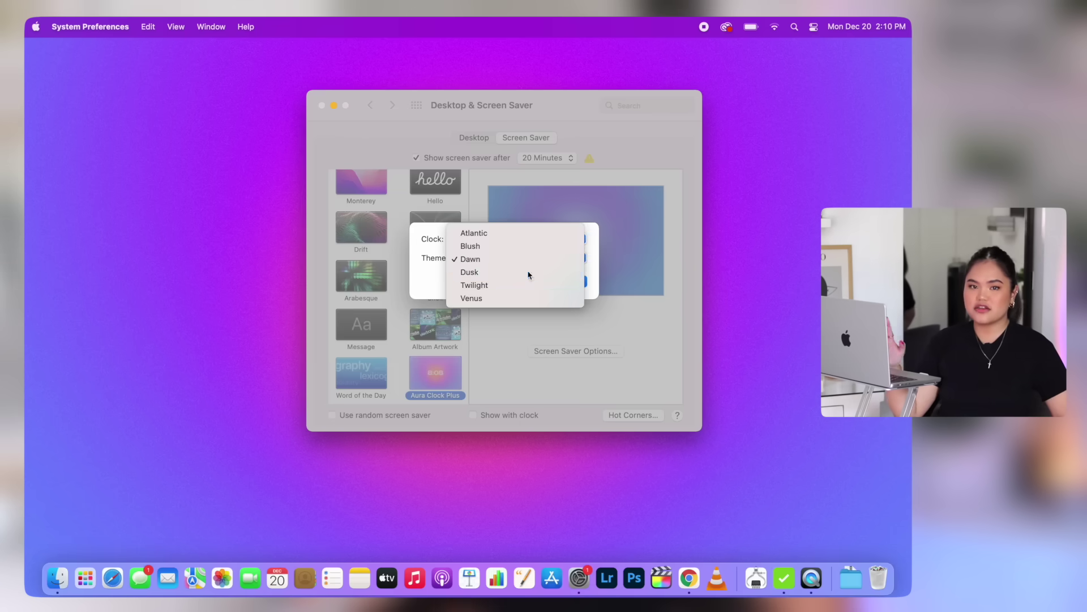
{"action": "left_click", "coordinate": [529, 274]}
{"action": "left_click", "coordinate": [566, 281]}
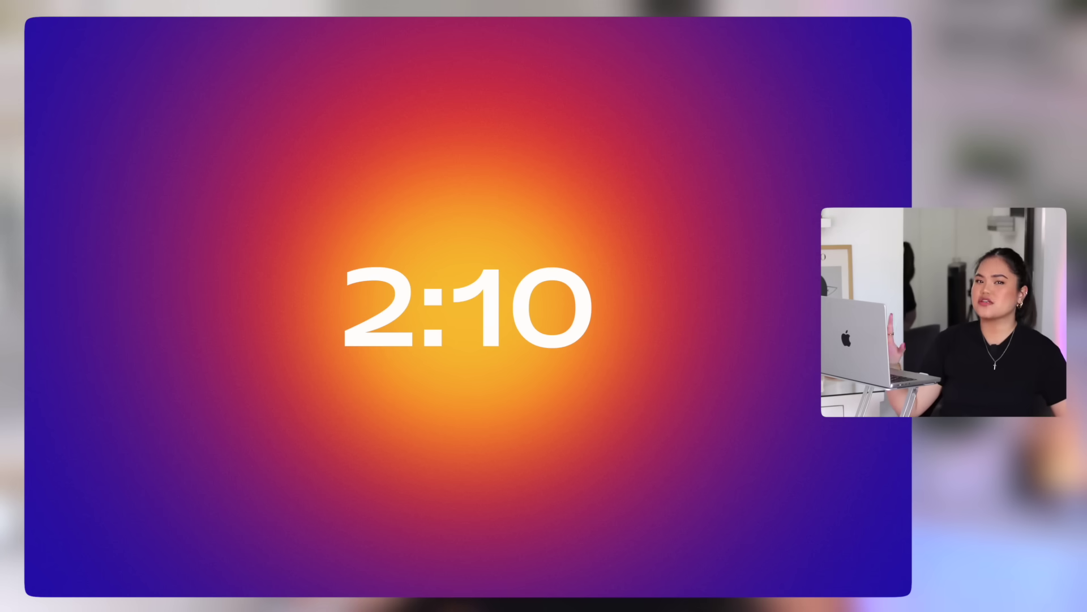
{"action": "left_click", "coordinate": [614, 277]}
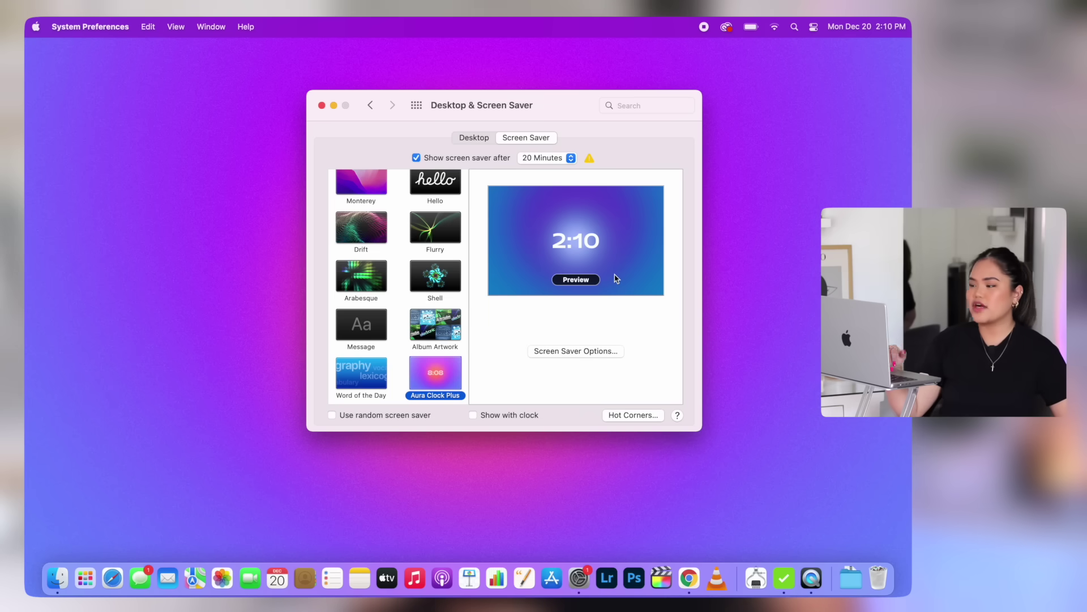
{"action": "left_click", "coordinate": [547, 158]}
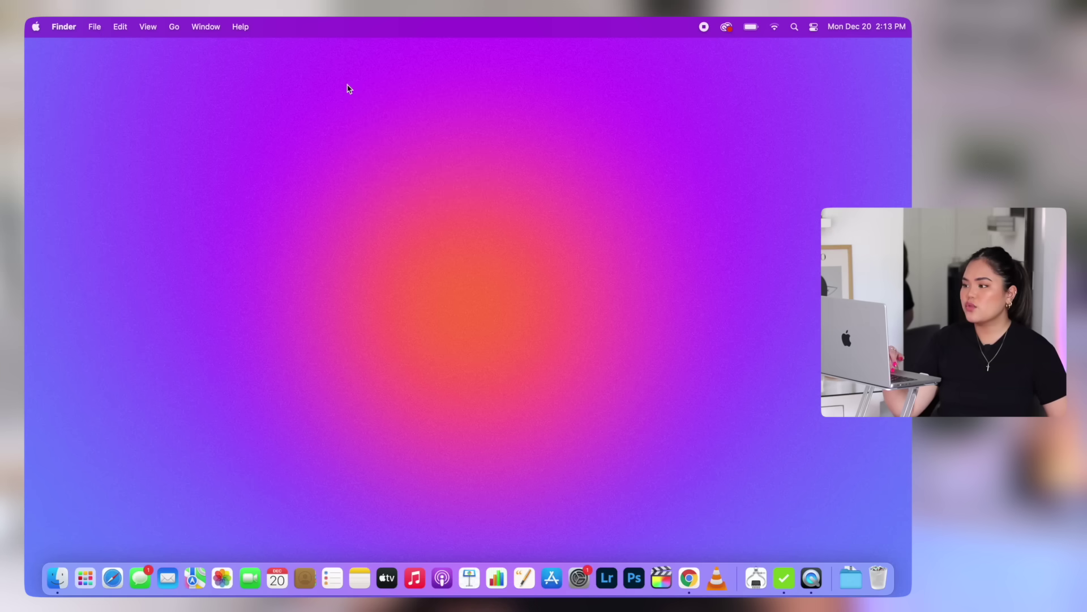
Create desktop folders named Recent, Watch and School
{"action": "right_click", "coordinate": [348, 89]}
{"action": "left_click", "coordinate": [357, 90]}
{"action": "type", "text": "R"}
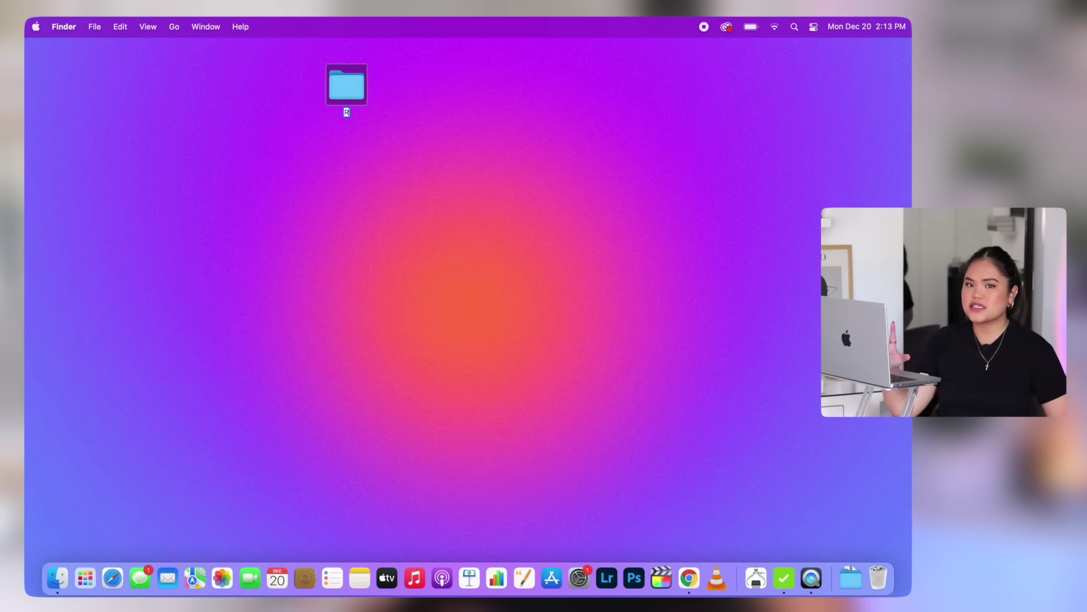
{"action": "type", "text": "ecent"}
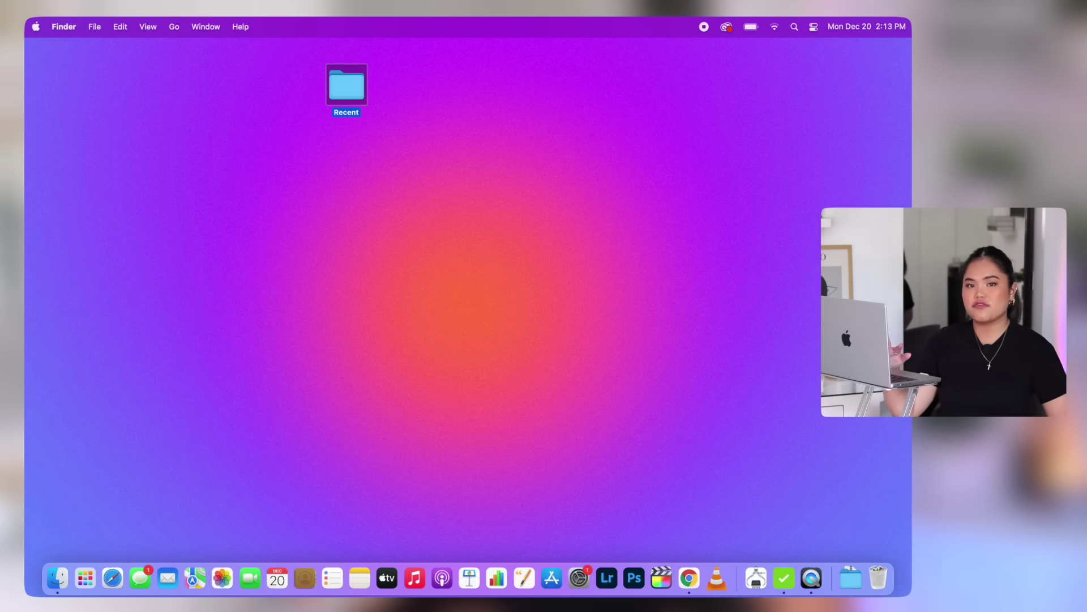
{"action": "right_click", "coordinate": [375, 147]}
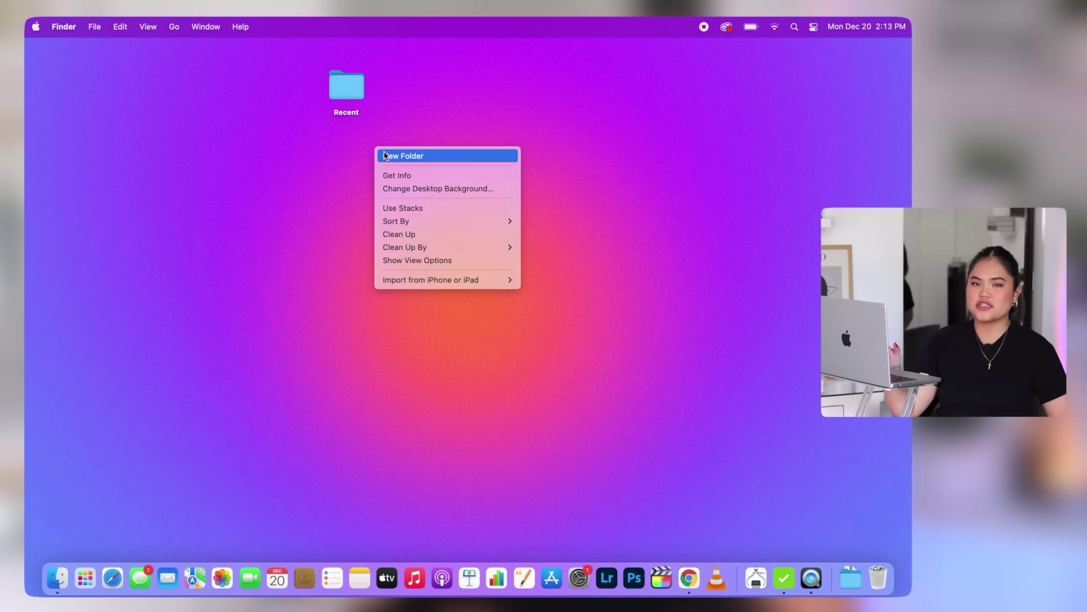
{"action": "left_click", "coordinate": [412, 153]}
{"action": "type", "text": "Watch"}
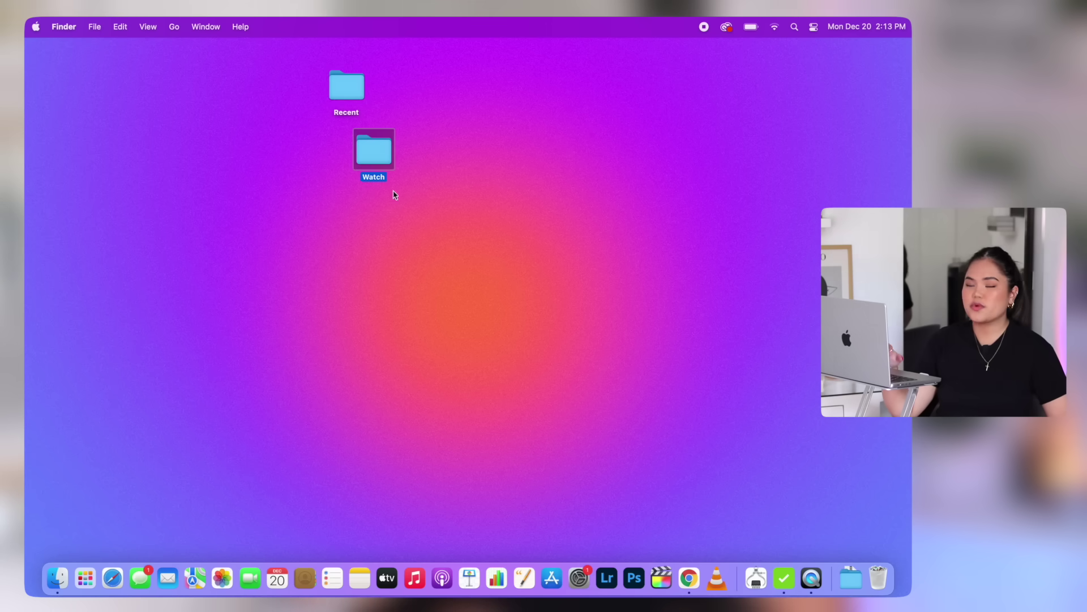
{"action": "right_click", "coordinate": [399, 219]}
{"action": "left_click", "coordinate": [407, 225]}
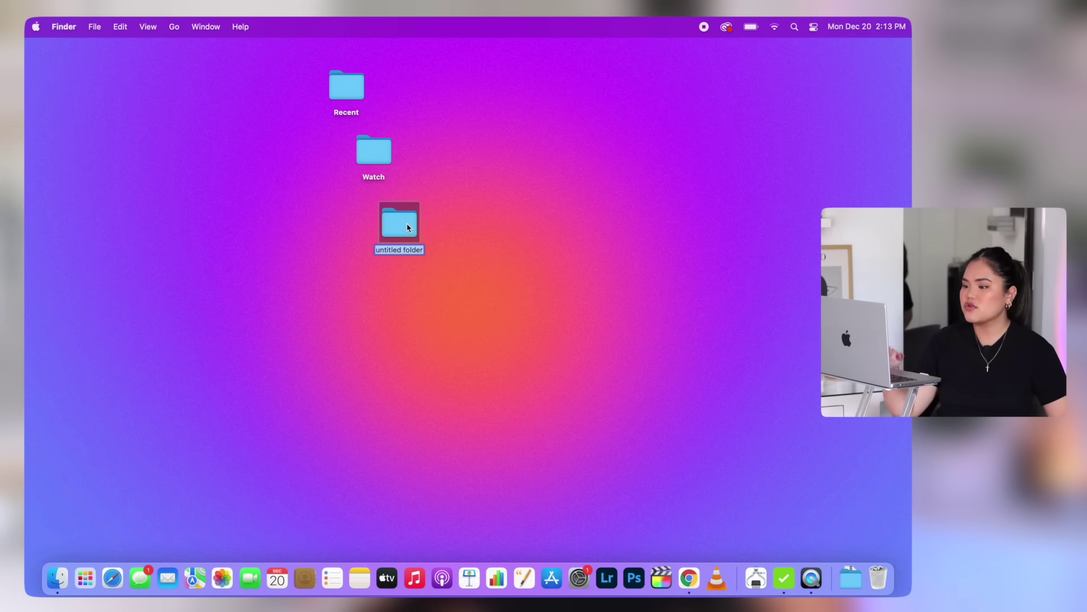
{"action": "type", "text": "School"}
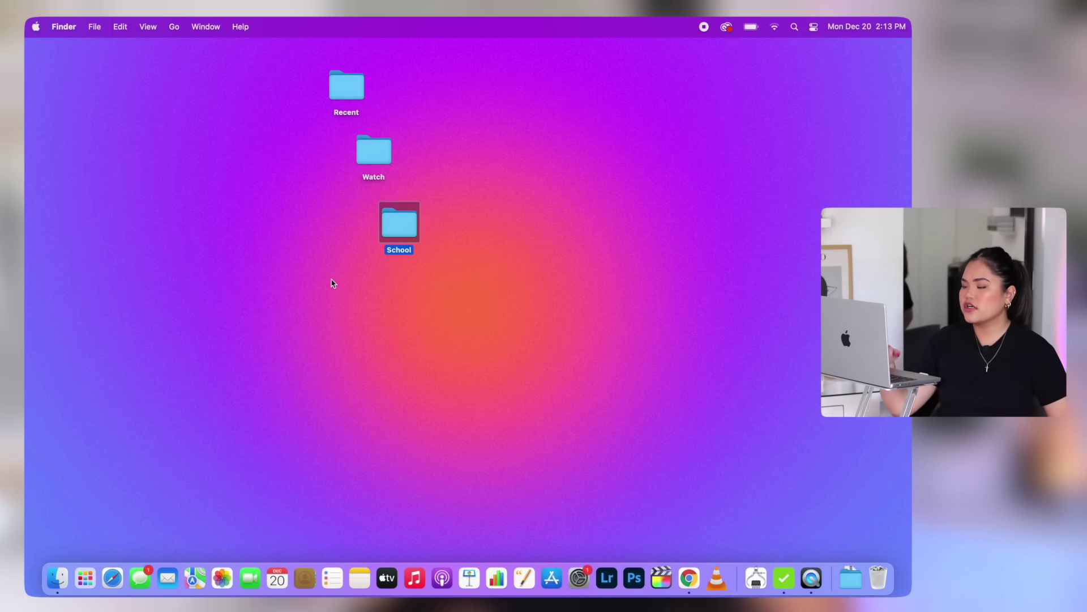
Create three more desktop folders: Instagram, YouTube and Editing
{"action": "right_click", "coordinate": [320, 294]}
{"action": "left_click", "coordinate": [345, 301]}
{"action": "type", "text": "Instagram"}
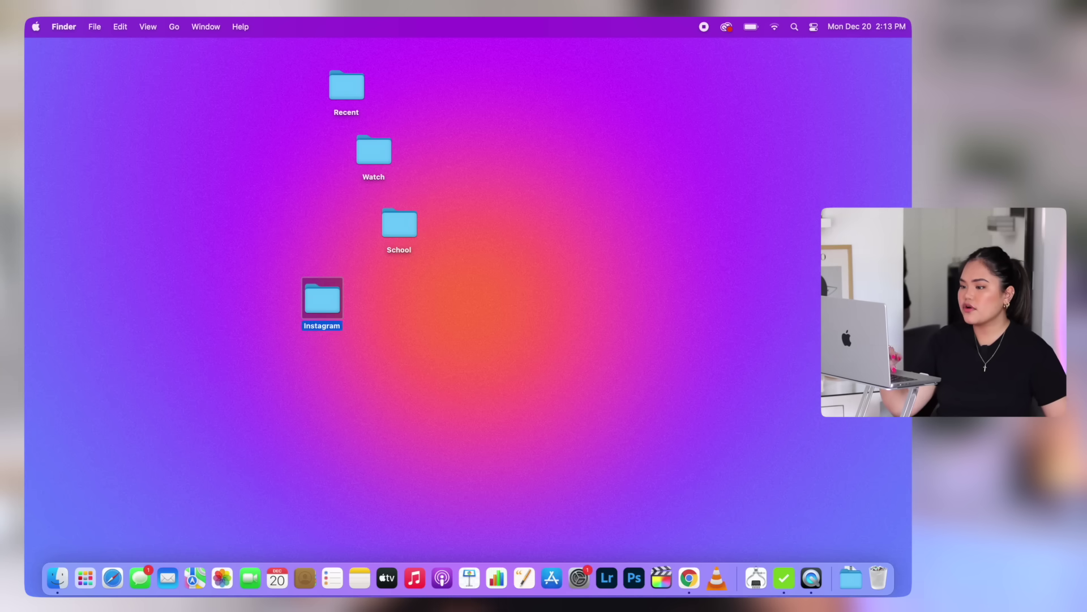
{"action": "right_click", "coordinate": [434, 332]}
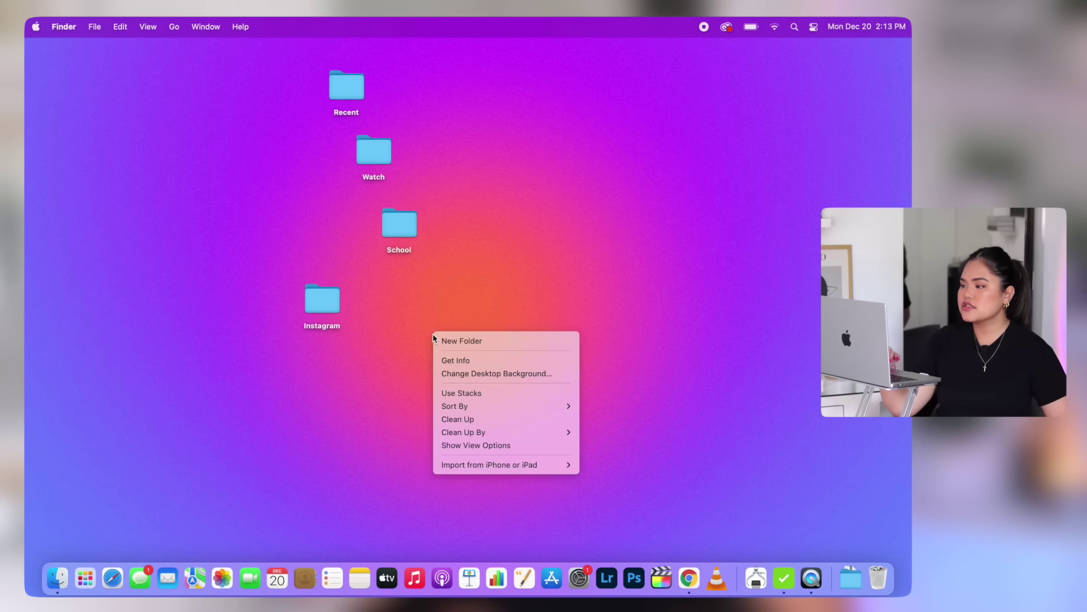
{"action": "left_click", "coordinate": [447, 340]}
{"action": "type", "text": "YouTube"}
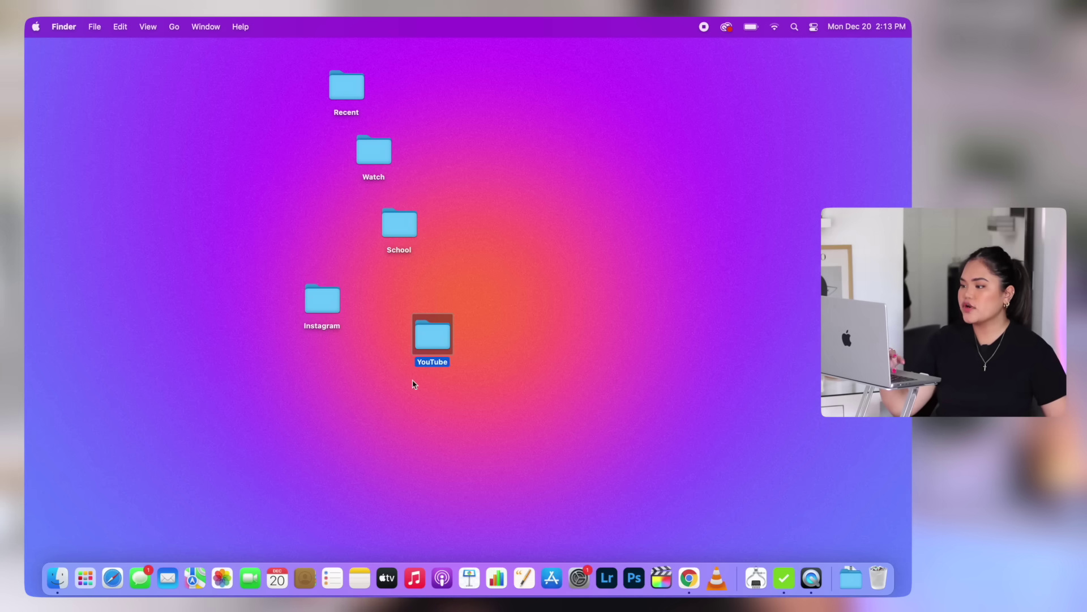
{"action": "right_click", "coordinate": [413, 384]}
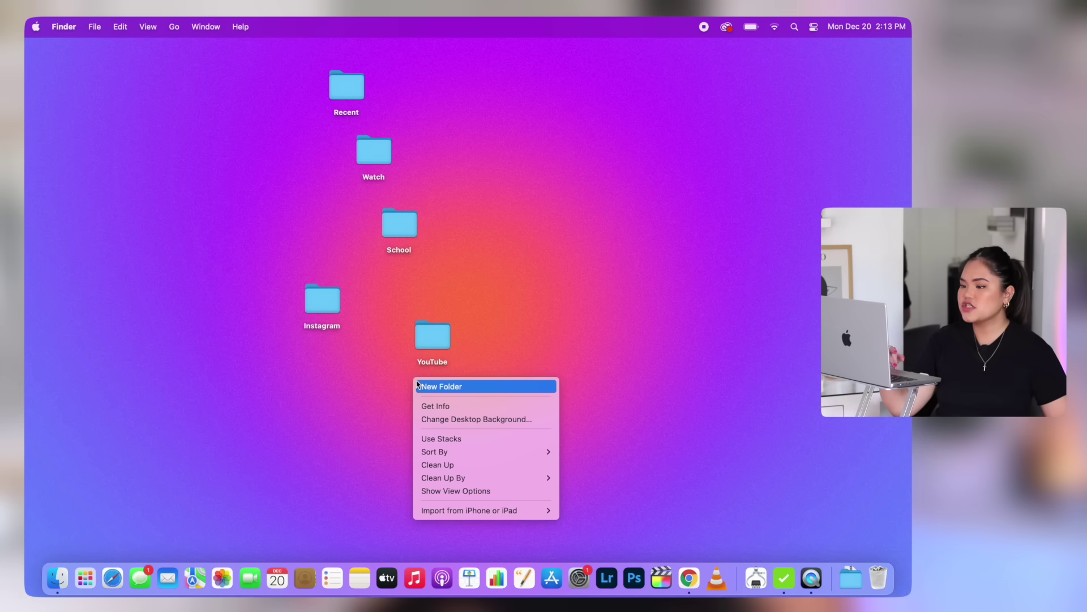
{"action": "left_click", "coordinate": [422, 390]}
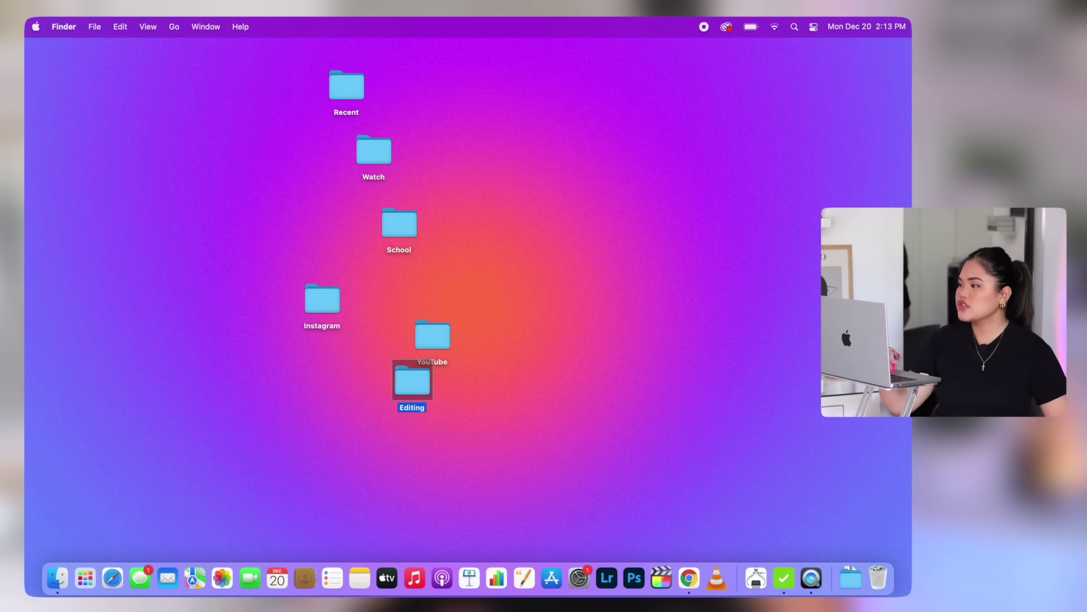
Line up Editing, YouTube, Instagram, School, Watch and Recent along the desktop's right edge
{"action": "left_click_drag", "start_coordinate": [417, 392], "coordinate": [879, 133]}
{"action": "left_click_drag", "start_coordinate": [444, 334], "coordinate": [881, 191]}
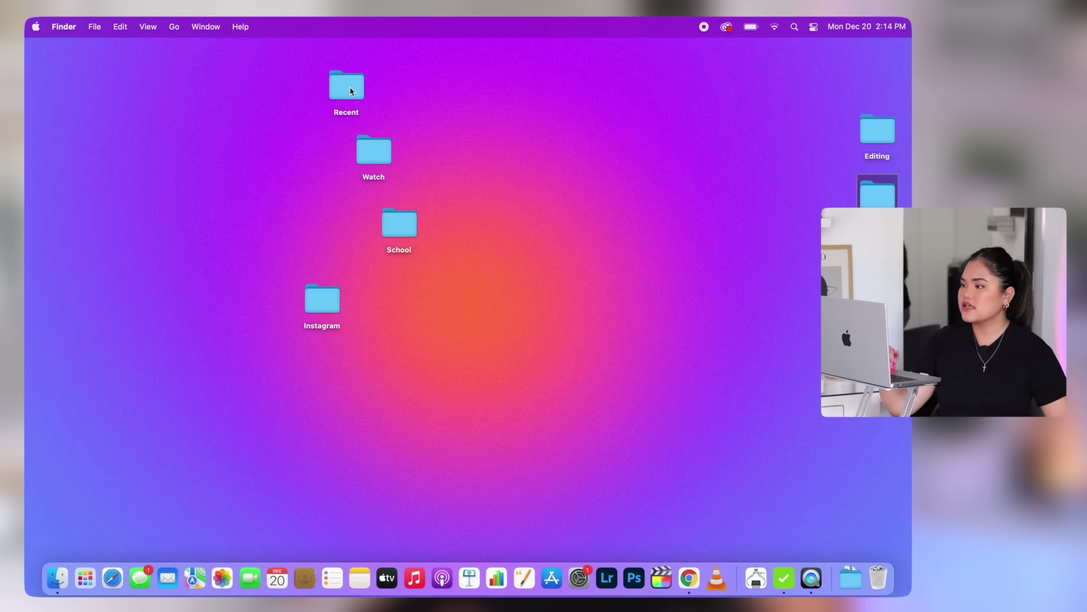
{"action": "left_click_drag", "start_coordinate": [317, 300], "coordinate": [879, 252]}
{"action": "left_click_drag", "start_coordinate": [400, 224], "coordinate": [878, 311]}
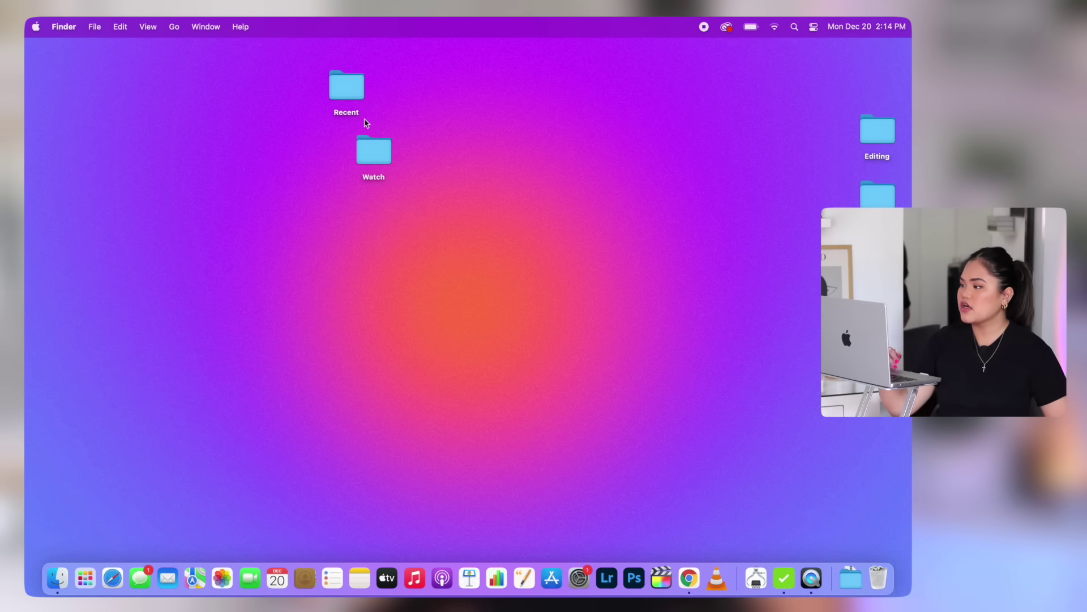
{"action": "left_click_drag", "start_coordinate": [373, 150], "coordinate": [879, 374]}
{"action": "left_click_drag", "start_coordinate": [346, 87], "coordinate": [879, 458]}
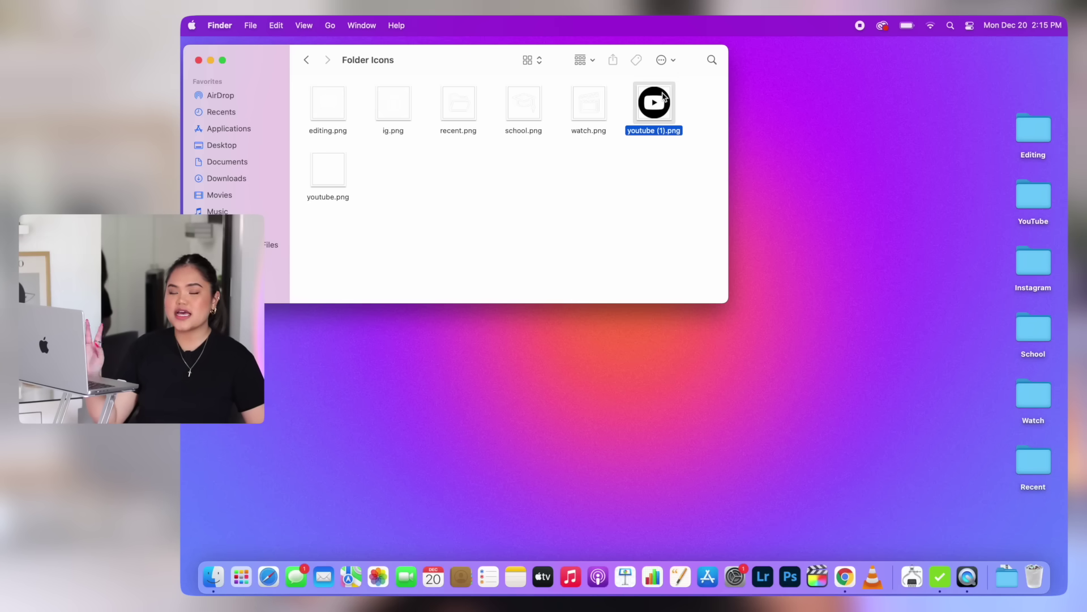
Open youtube (1).png in Photoshop and clip a white Solid Color fill layer to the logo
{"action": "key", "text": "space"}
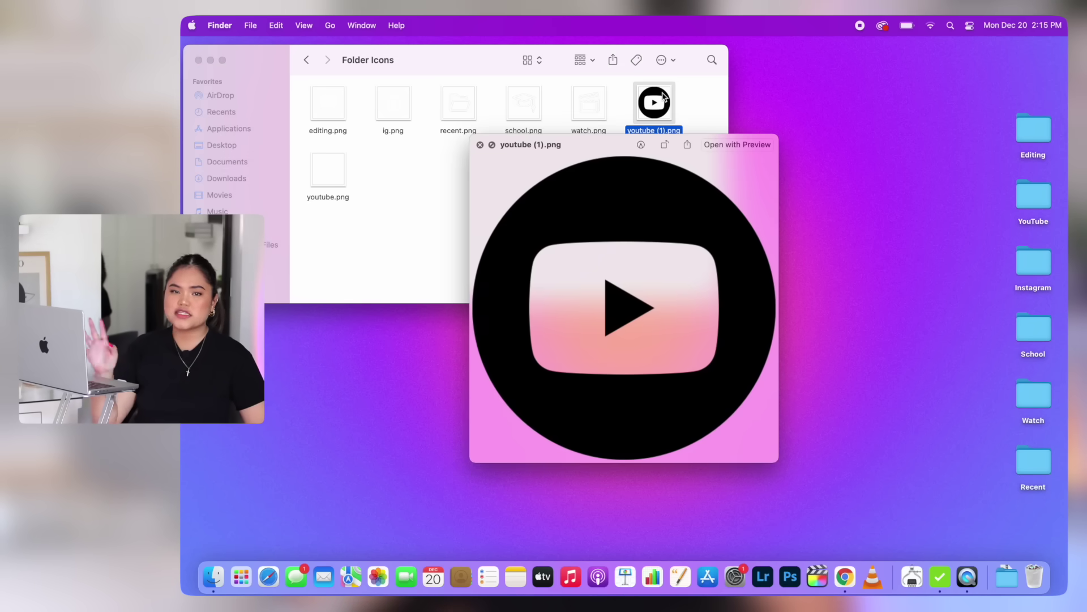
{"action": "key", "text": "space"}
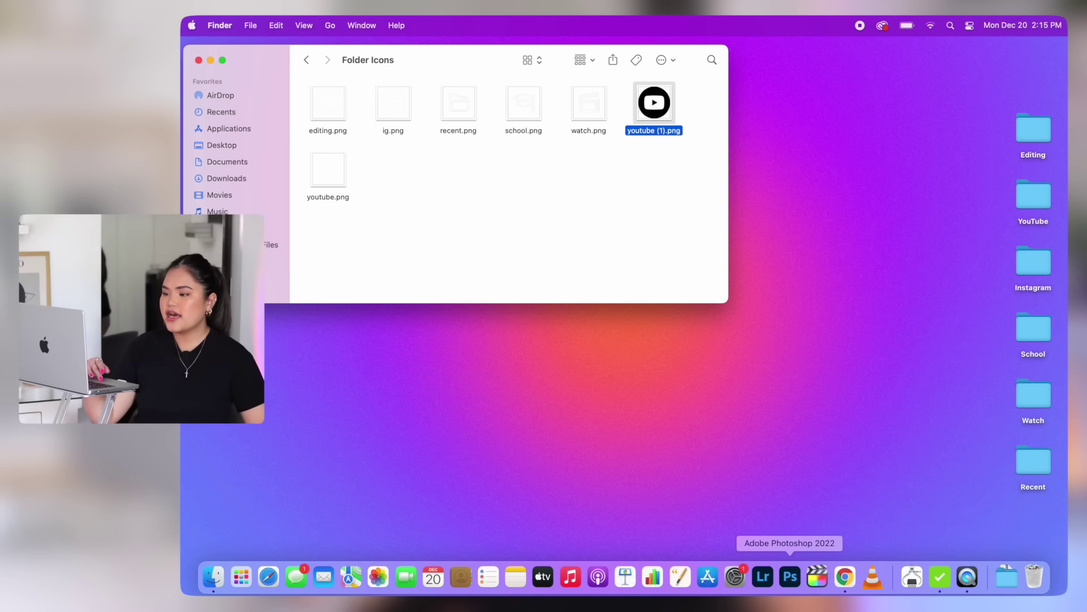
{"action": "left_click", "coordinate": [796, 587]}
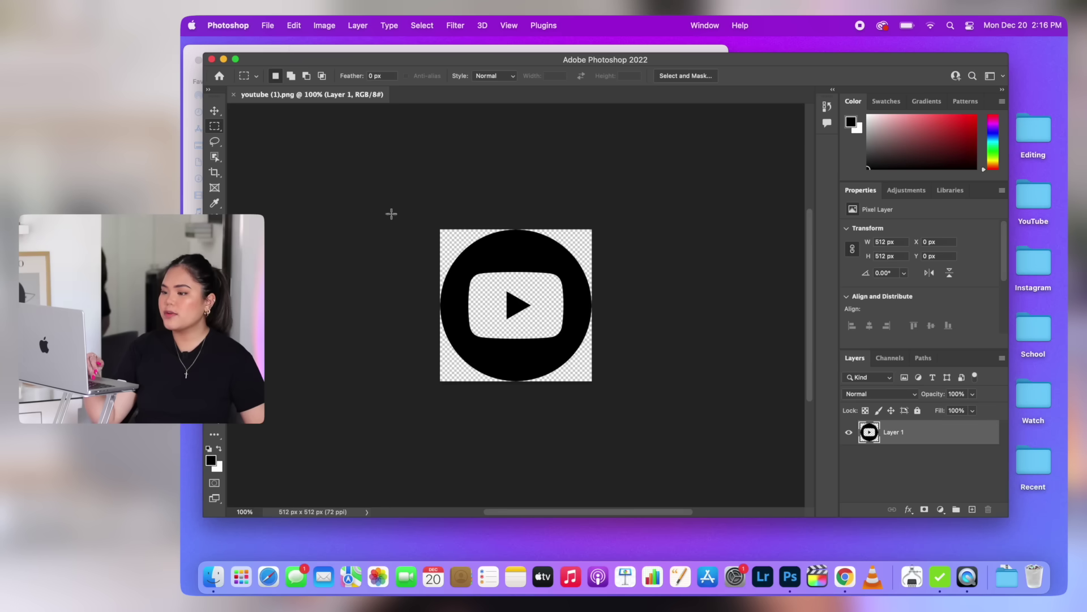
{"action": "left_click", "coordinate": [356, 23]}
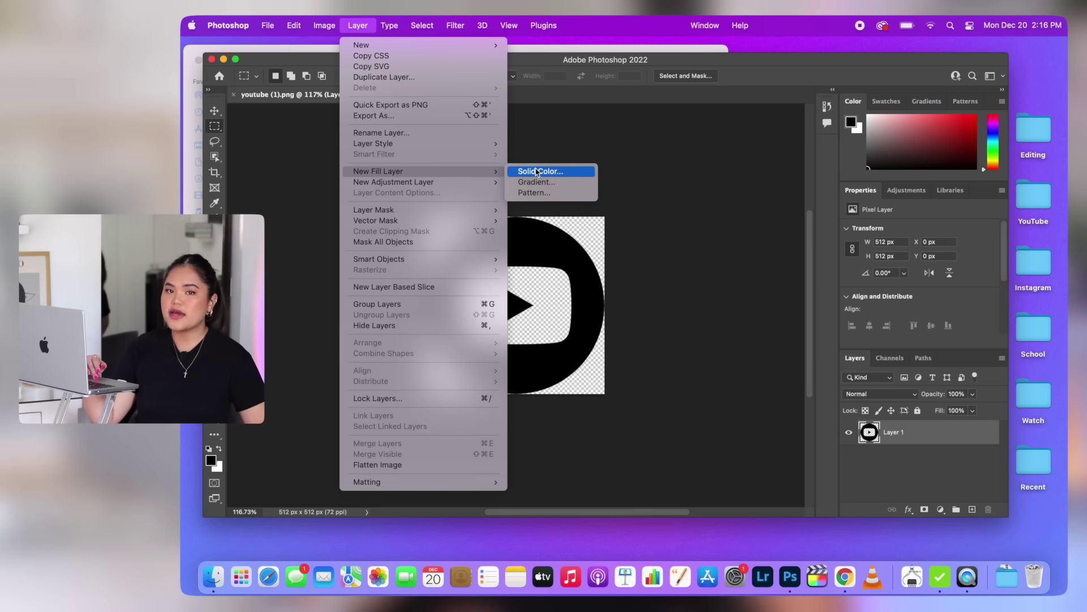
{"action": "left_click", "coordinate": [538, 171]}
{"action": "left_click_drag", "start_coordinate": [542, 270], "coordinate": [400, 153]}
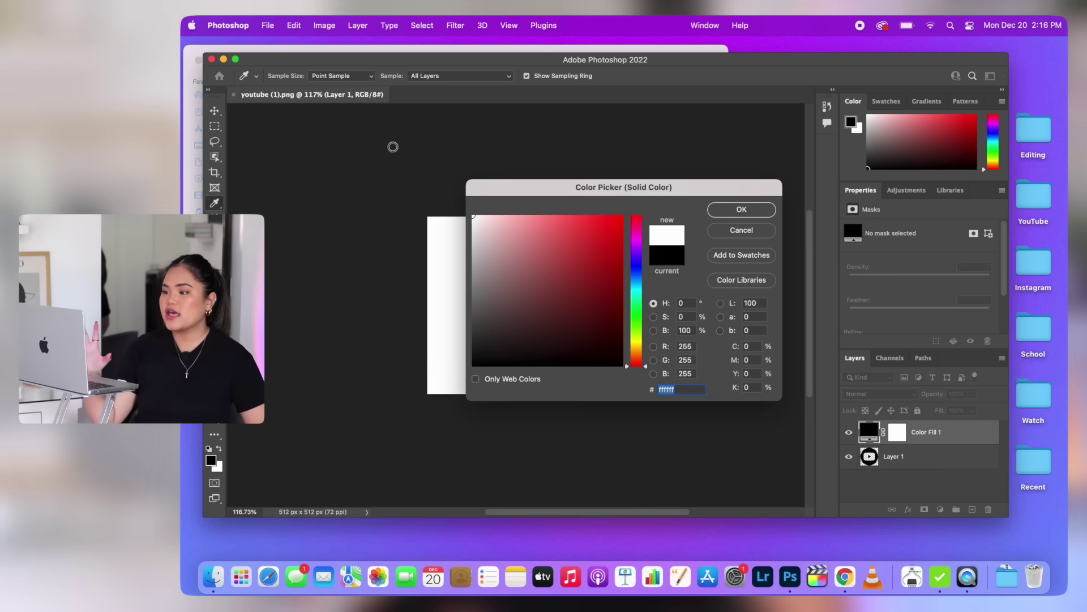
{"action": "key", "text": "Return"}
{"action": "left_click", "coordinate": [358, 25]}
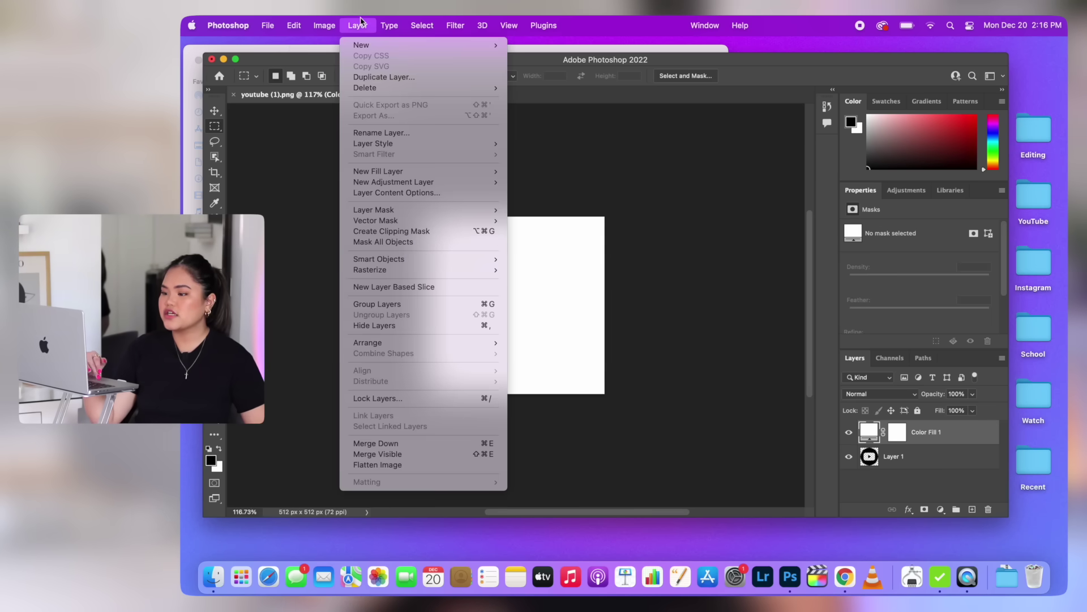
{"action": "left_click", "coordinate": [400, 231]}
Close the YouTube image without saving and hide Photoshop
{"action": "key", "text": "super+w"}
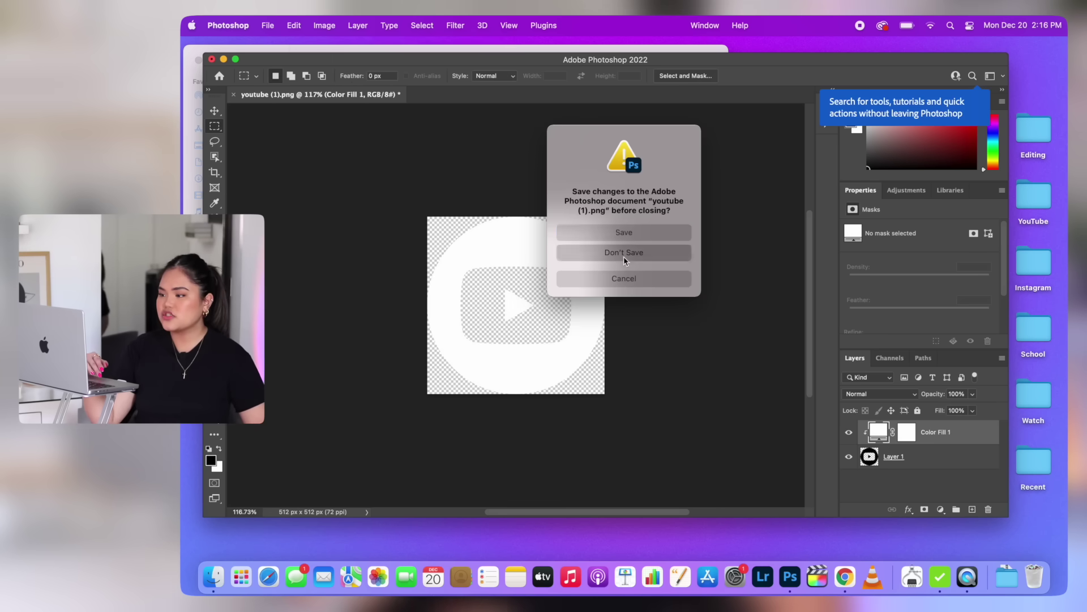
{"action": "left_click", "coordinate": [626, 260]}
{"action": "key", "text": "super+h"}
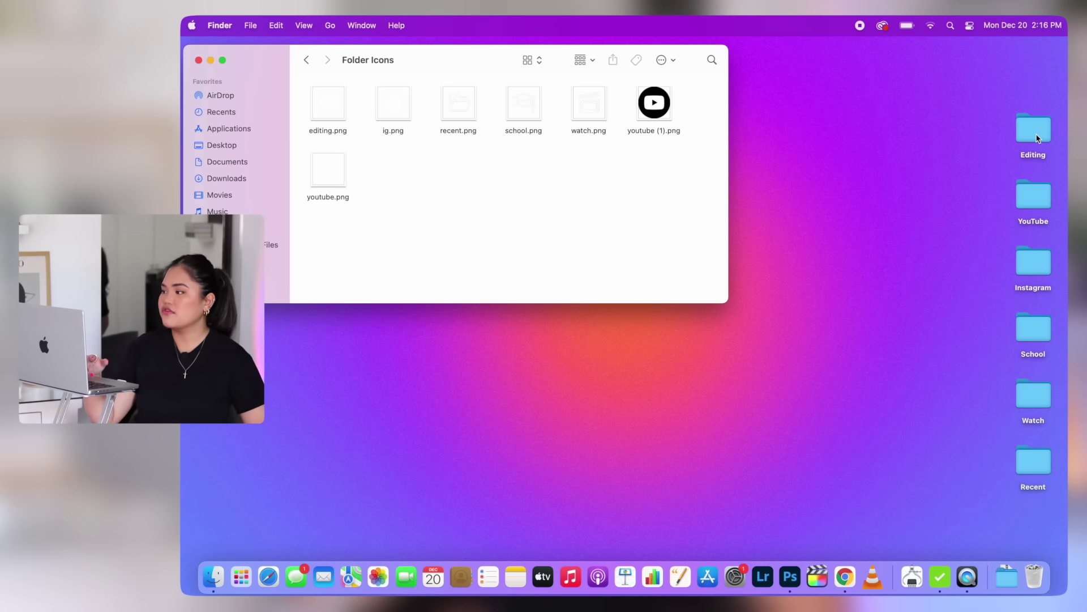
Give the Editing folder the laptop icon by pasting editing.png into its Get Info icon
{"action": "right_click", "coordinate": [1038, 139]}
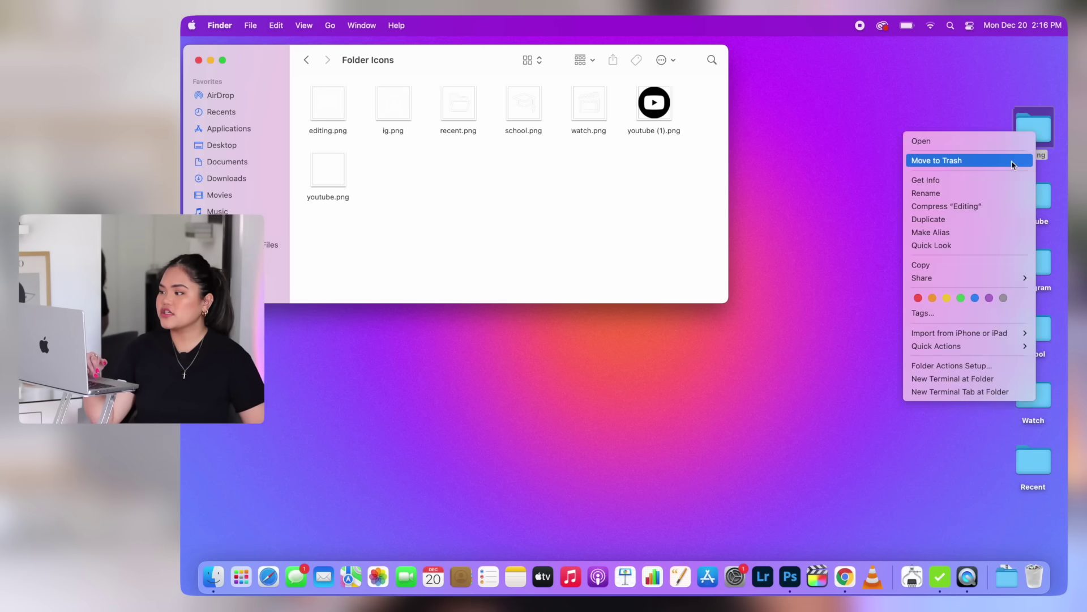
{"action": "left_click", "coordinate": [1008, 177]}
{"action": "left_click_drag", "start_coordinate": [480, 63], "coordinate": [693, 64]}
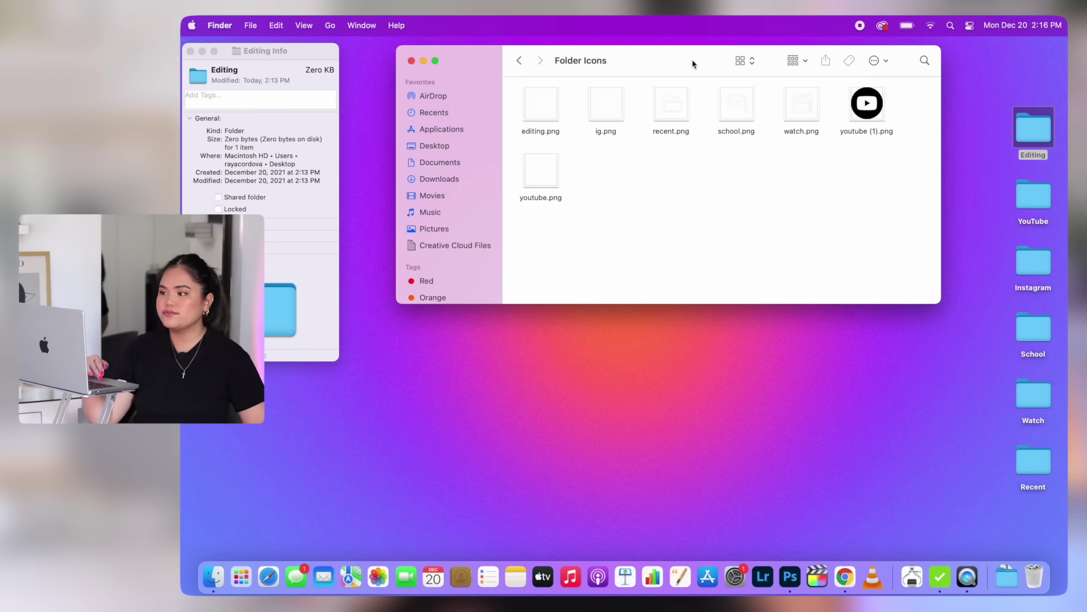
{"action": "double_click", "coordinate": [554, 134]}
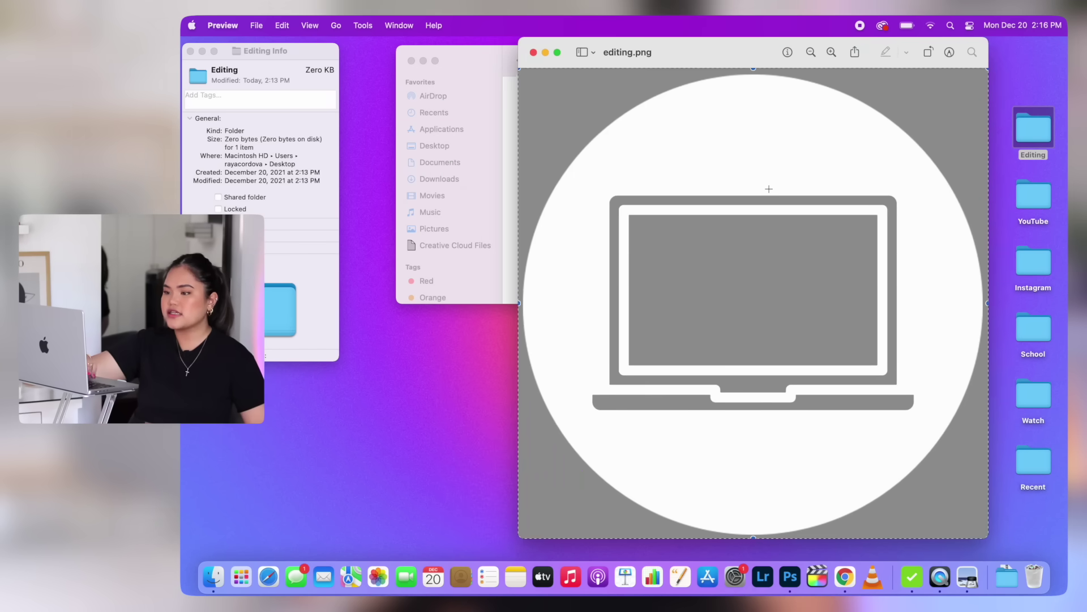
{"action": "left_click", "coordinate": [202, 79]}
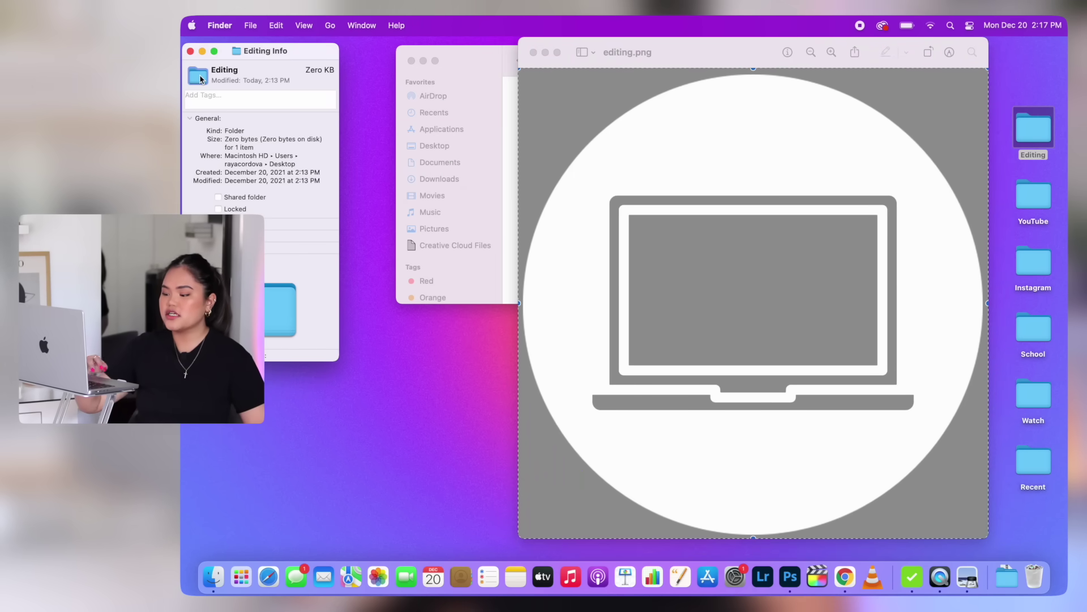
{"action": "key", "text": "super+v"}
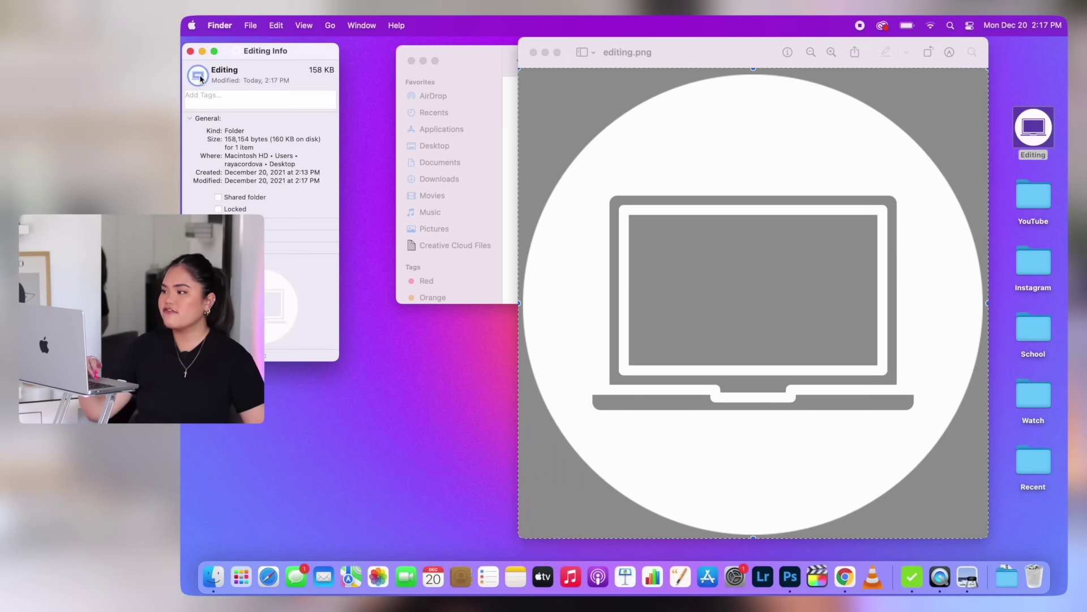
{"action": "left_click", "coordinate": [533, 52]}
Paste the matching PNG icons onto the Instagram, School, Watch and YouTube folders
{"action": "double_click", "coordinate": [606, 104]}
{"action": "right_click", "coordinate": [1033, 262]}
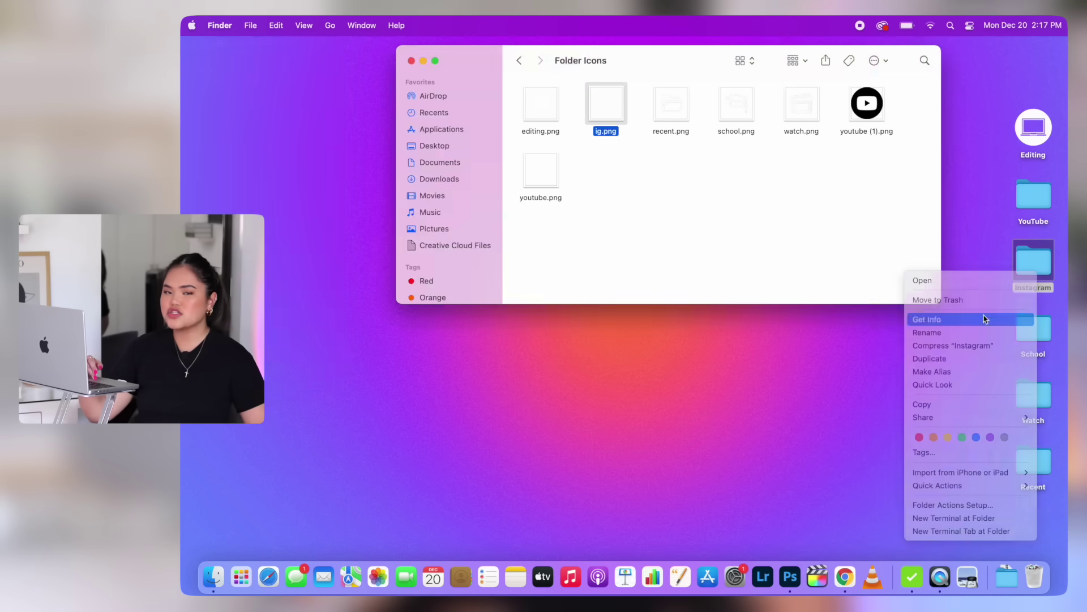
{"action": "left_click", "coordinate": [929, 315]}
{"action": "key", "text": "super+v"}
{"action": "double_click", "coordinate": [671, 105]}
{"action": "key", "text": "super+v"}
{"action": "double_click", "coordinate": [736, 105]}
{"action": "key", "text": "super+v"}
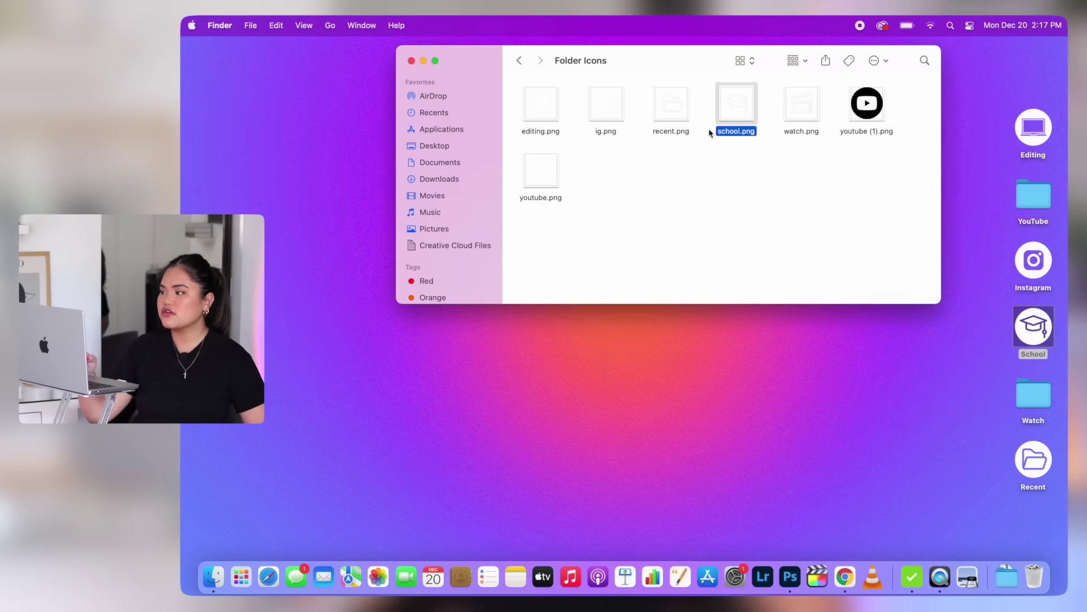
{"action": "double_click", "coordinate": [802, 104]}
{"action": "key", "text": "super+v"}
{"action": "double_click", "coordinate": [866, 104]}
{"action": "key", "text": "super+v"}
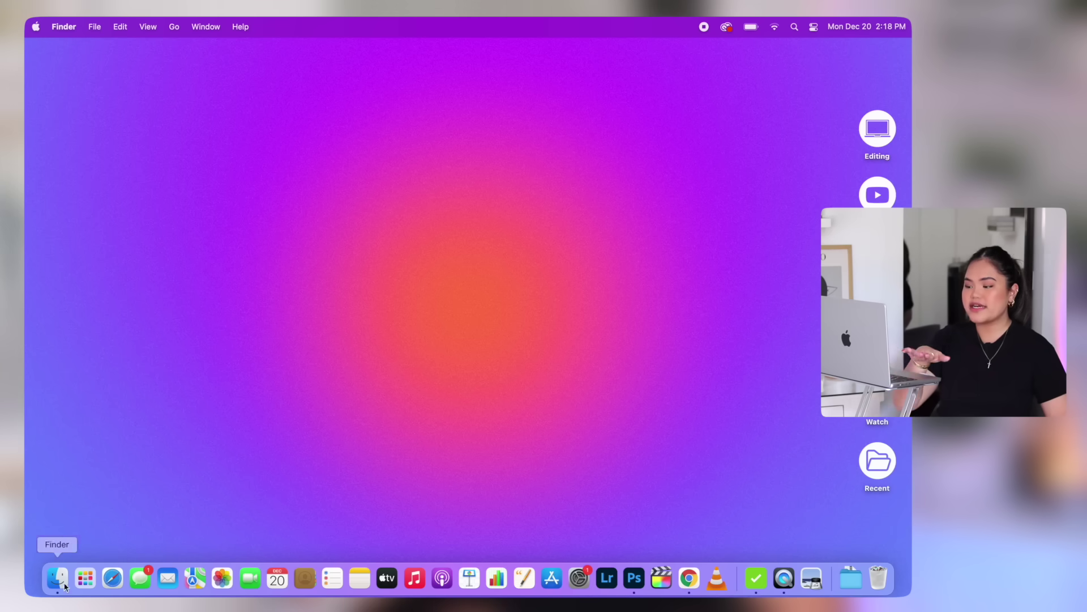
{"action": "left_click", "coordinate": [579, 583]}
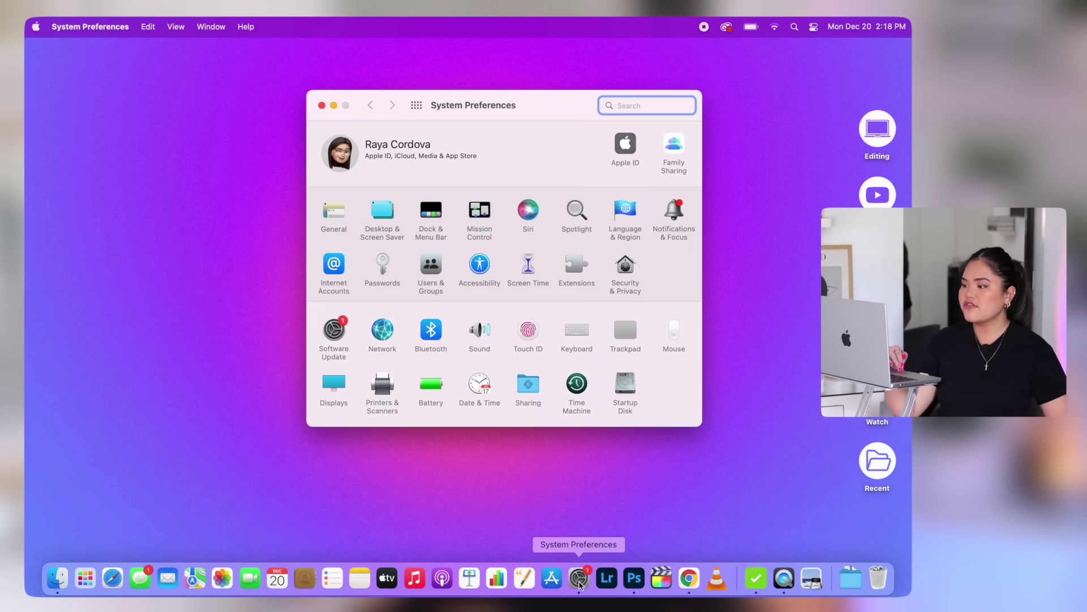
Go to the Dock & Menu Bar pane and move the preferences window up and left
{"action": "left_click", "coordinate": [431, 213]}
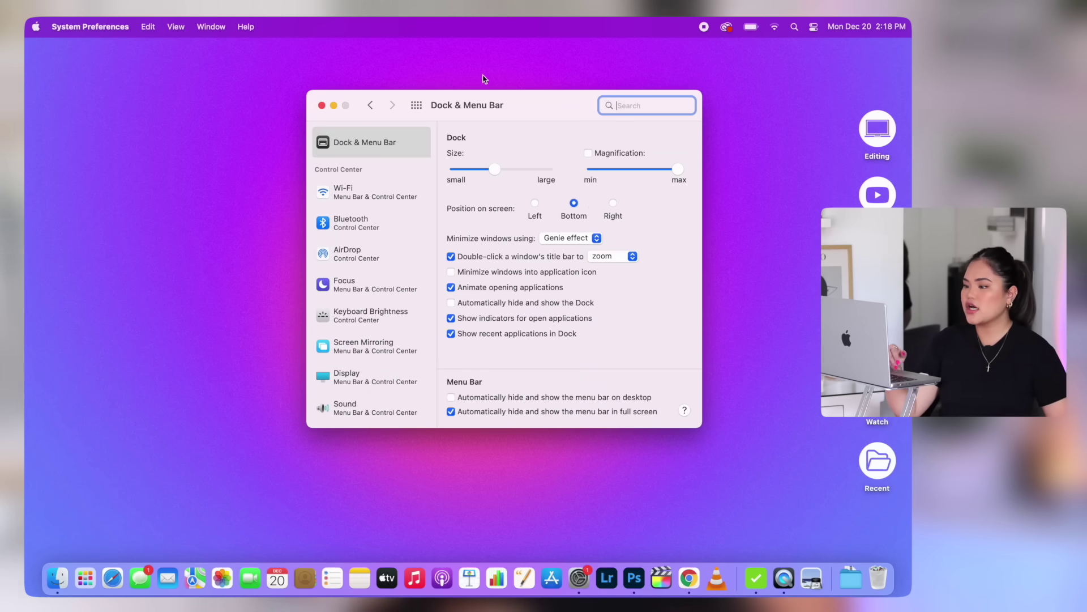
{"action": "left_click_drag", "start_coordinate": [538, 104], "coordinate": [502, 95]}
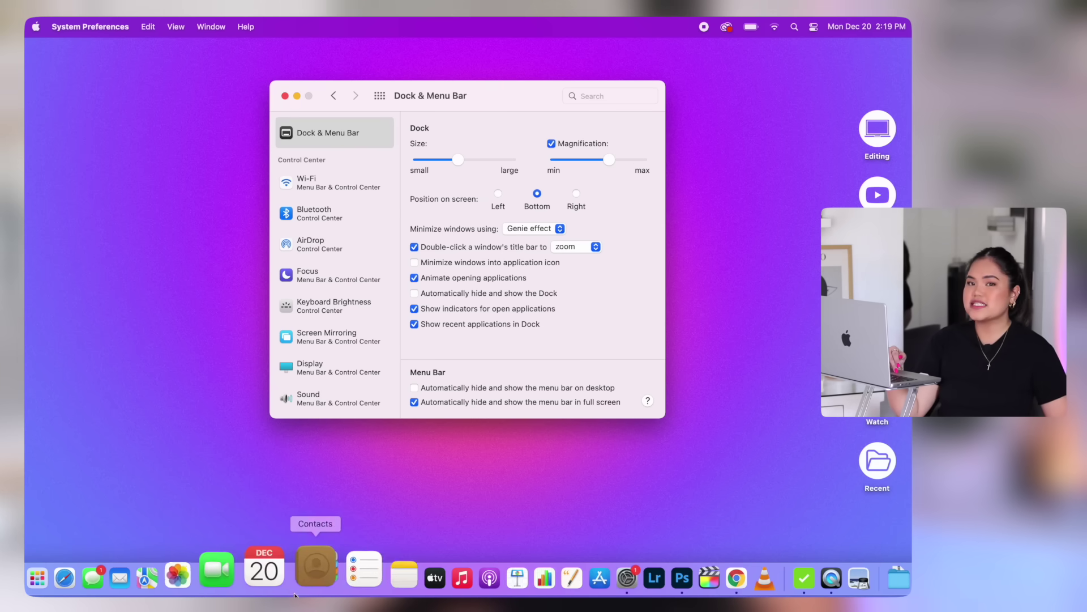
Remove Launchpad and reorder Calendar, Preview, Notes, Photos, Safari, Chrome, Lightroom and Photoshop in the Dock
{"action": "left_click", "coordinate": [285, 95]}
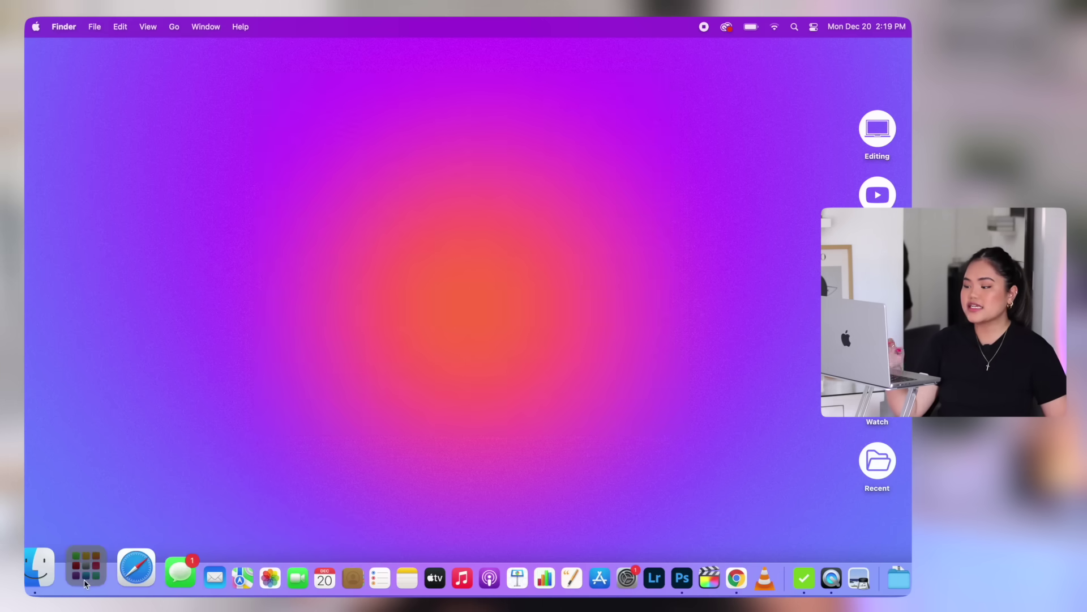
{"action": "right_click", "coordinate": [86, 582]}
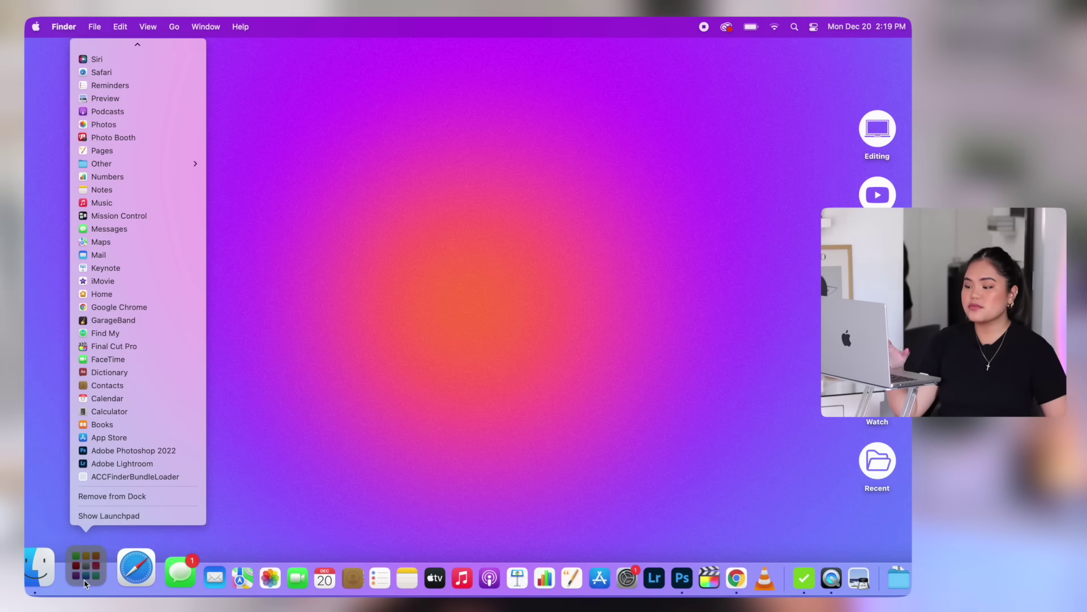
{"action": "left_click", "coordinate": [110, 491]}
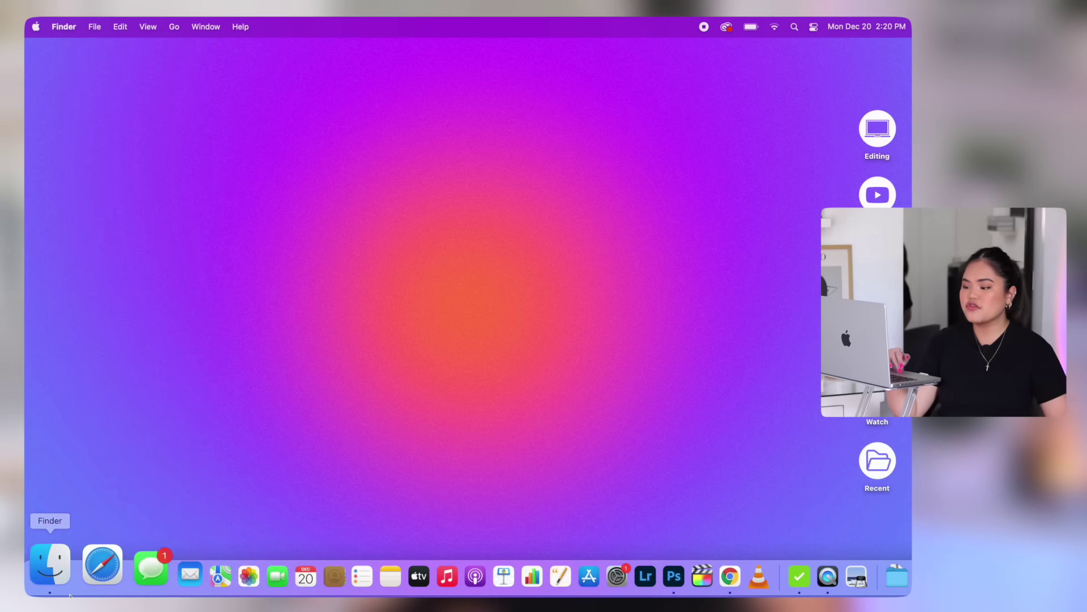
{"action": "left_click_drag", "start_coordinate": [263, 578], "coordinate": [94, 583]}
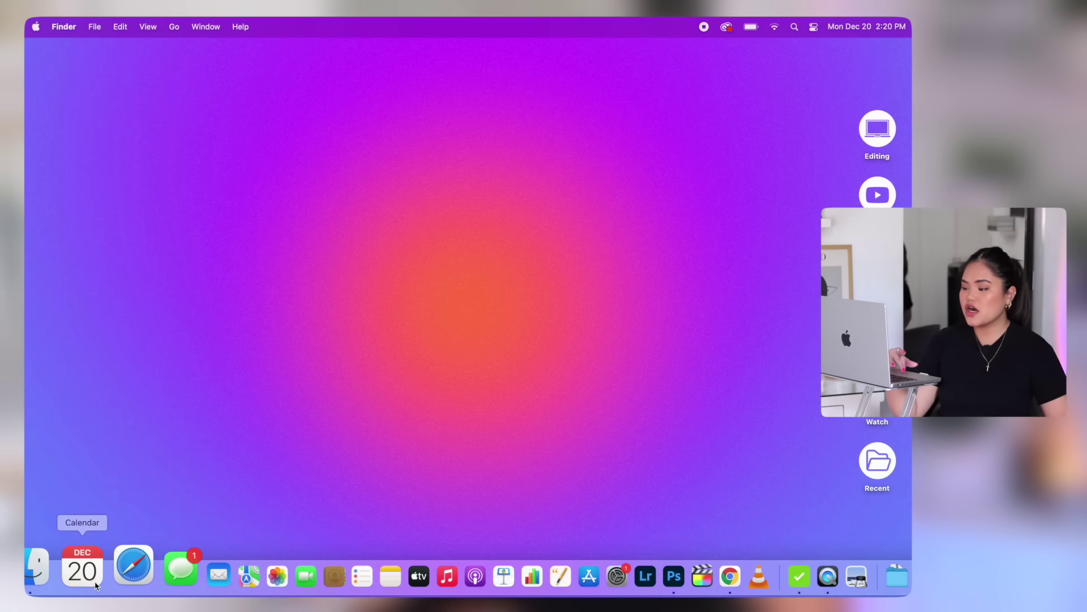
{"action": "left_click", "coordinate": [857, 576]}
{"action": "left_click_drag", "start_coordinate": [856, 576], "coordinate": [110, 572]}
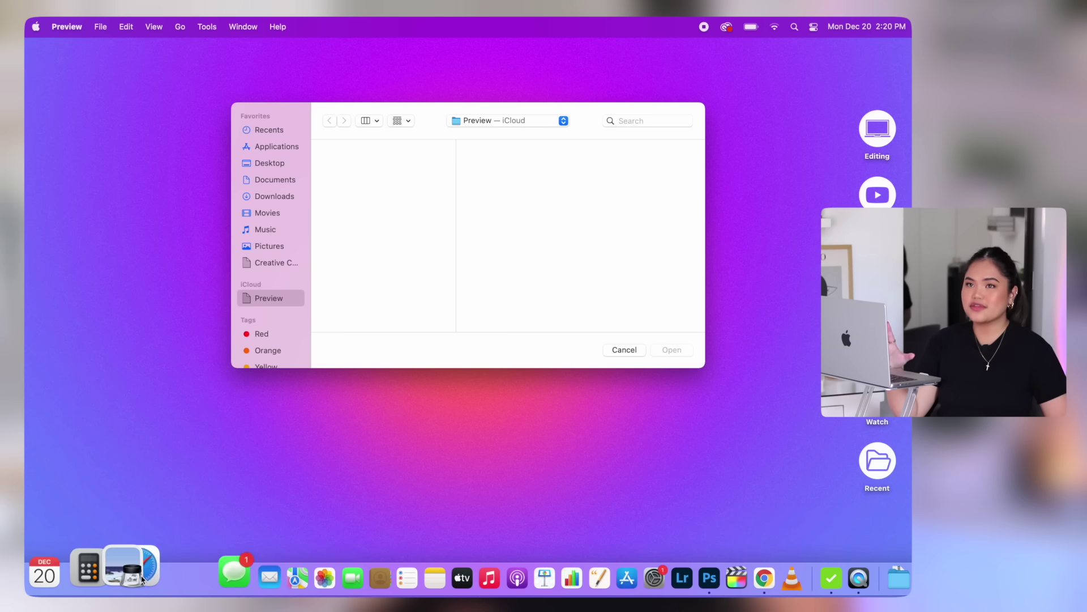
{"action": "left_click_drag", "start_coordinate": [372, 569], "coordinate": [194, 573]}
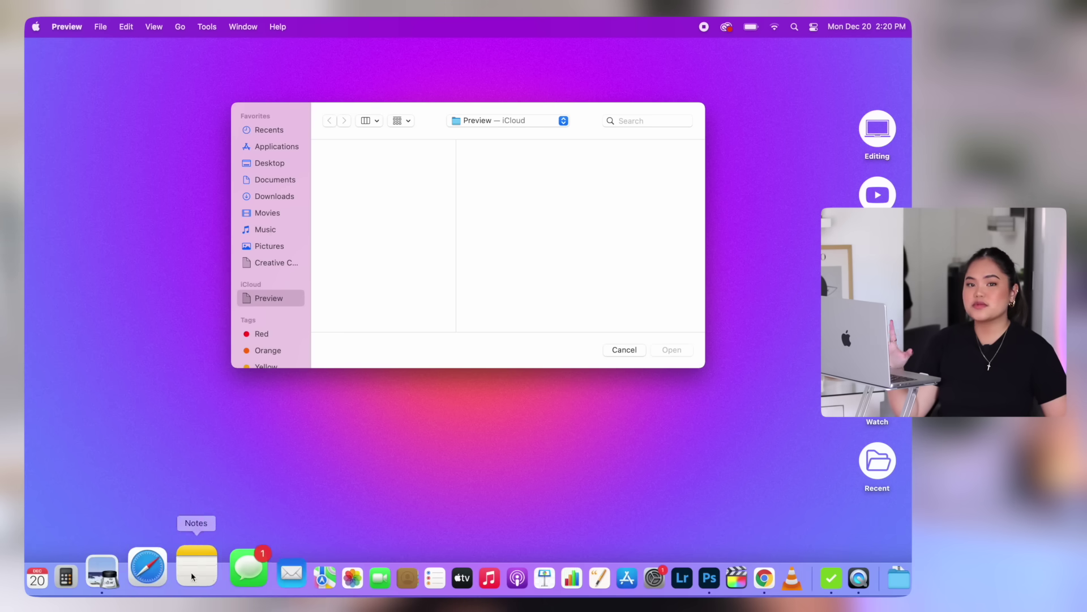
{"action": "left_click_drag", "start_coordinate": [283, 577], "coordinate": [226, 579]}
{"action": "left_click_drag", "start_coordinate": [126, 572], "coordinate": [250, 569]}
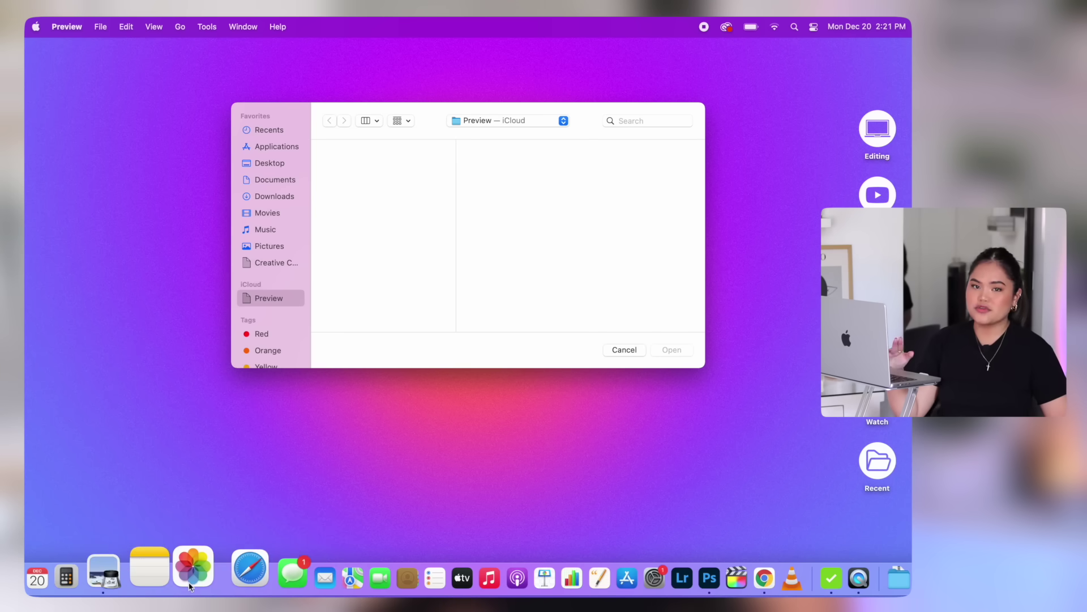
{"action": "left_click_drag", "start_coordinate": [722, 578], "coordinate": [255, 572]}
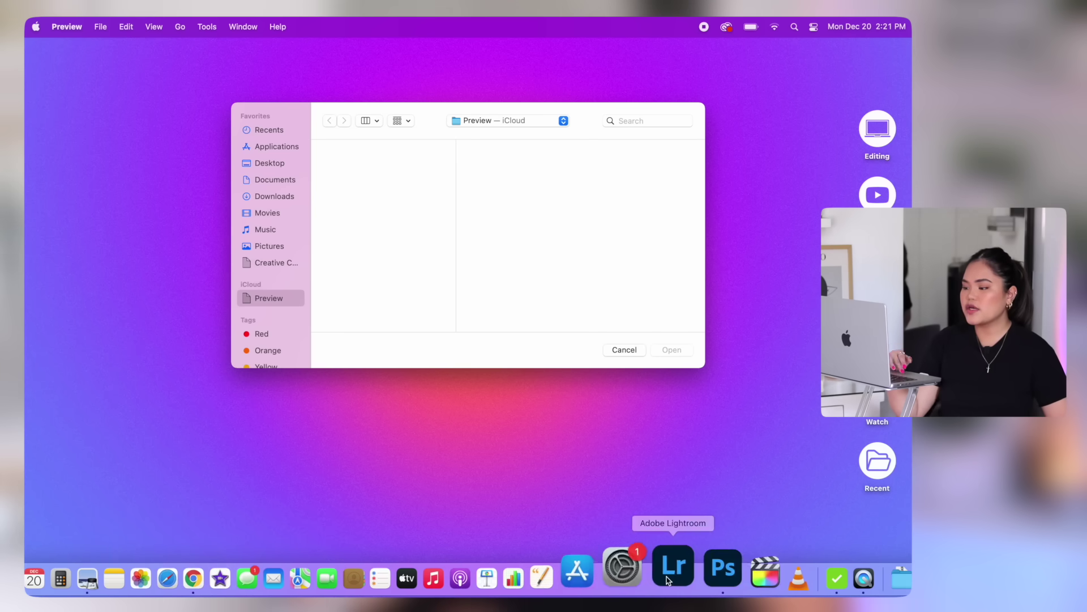
{"action": "left_click_drag", "start_coordinate": [672, 567], "coordinate": [247, 575]}
{"action": "left_click_drag", "start_coordinate": [708, 566], "coordinate": [311, 569]}
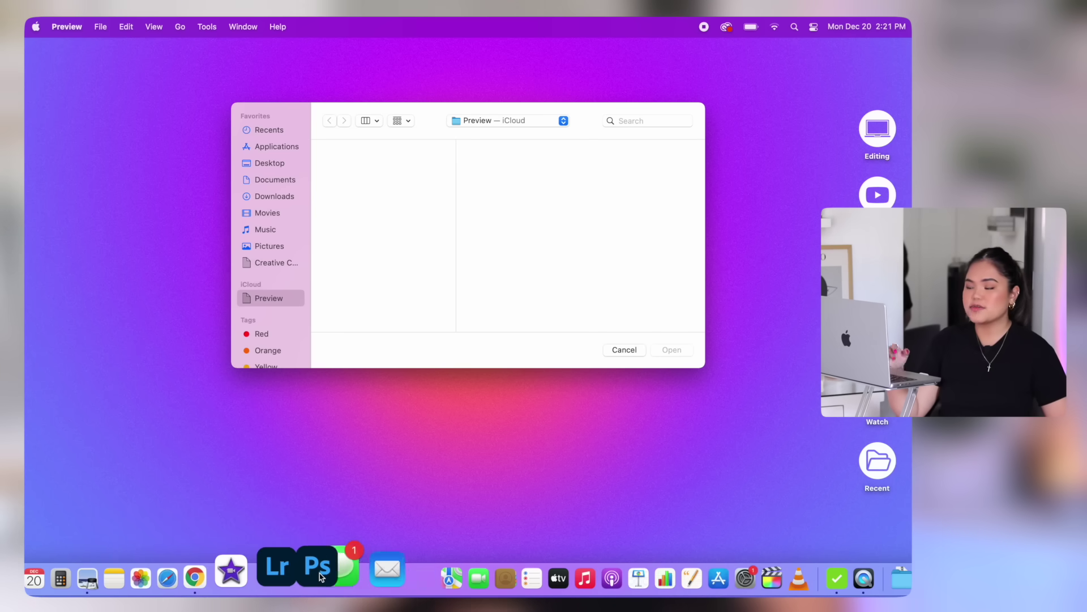
Remove Messages and Mail, then place Final Cut Pro, QuickTime Player, VLC and System Preferences after Photoshop
{"action": "right_click", "coordinate": [348, 566]}
{"action": "mouse_move", "coordinate": [376, 483]}
{"action": "left_click", "coordinate": [459, 464]}
{"action": "right_click", "coordinate": [364, 569]}
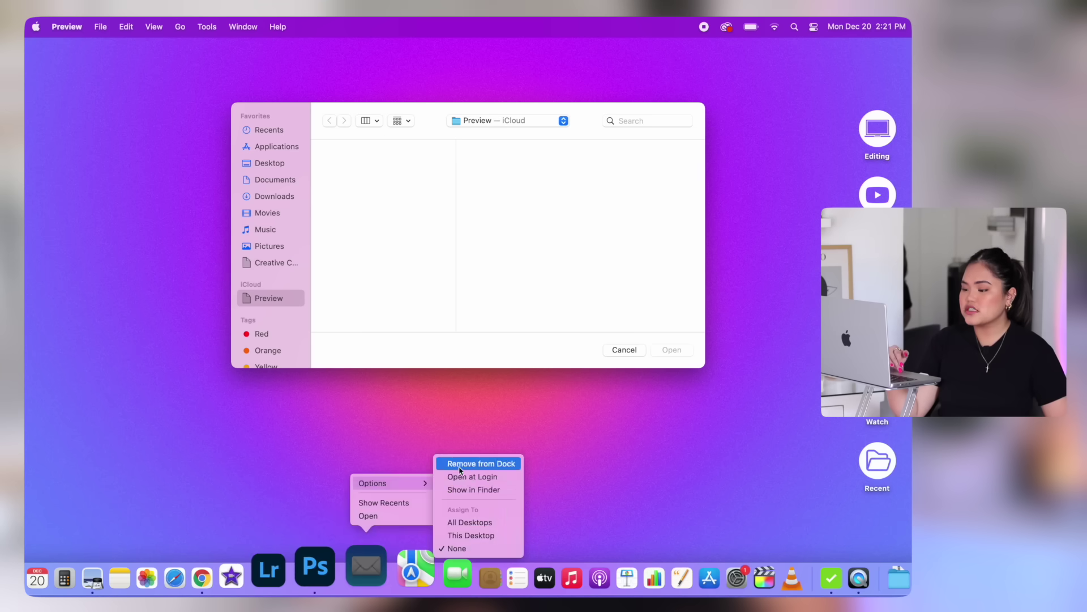
{"action": "left_click", "coordinate": [473, 458]}
{"action": "left_click_drag", "start_coordinate": [771, 577], "coordinate": [351, 578]}
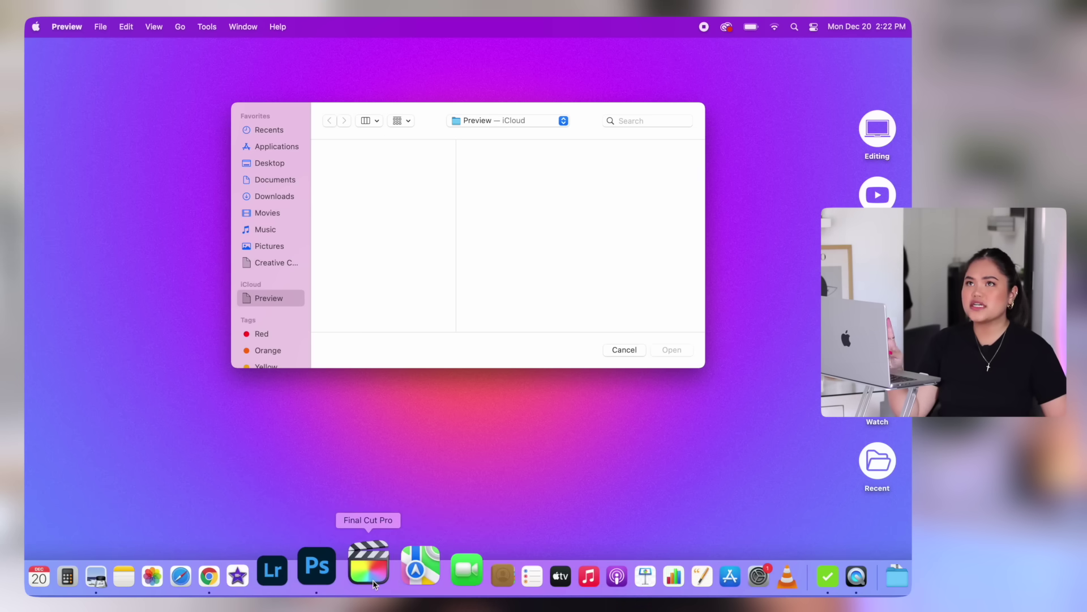
{"action": "left_click_drag", "start_coordinate": [856, 576], "coordinate": [390, 583]}
{"action": "left_click_drag", "start_coordinate": [815, 576], "coordinate": [427, 573]}
{"action": "left_click_drag", "start_coordinate": [764, 567], "coordinate": [425, 580]}
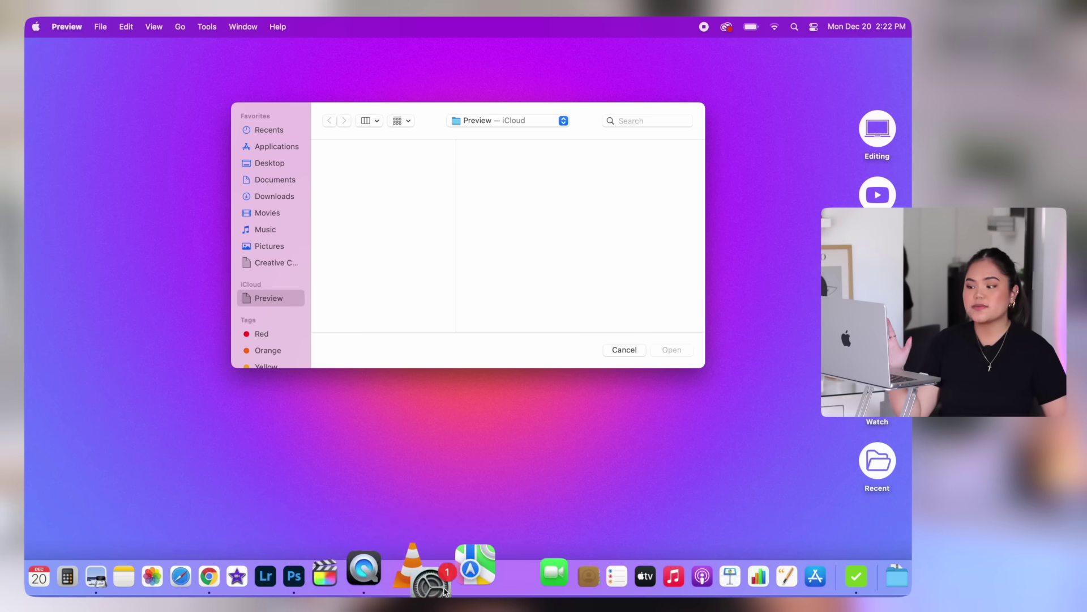
Remove Maps, FaceTime, Contacts, Reminders and Apple TV from the Dock
{"action": "right_click", "coordinate": [474, 566]}
{"action": "mouse_move", "coordinate": [498, 480]}
{"action": "left_click", "coordinate": [575, 461]}
{"action": "right_click", "coordinate": [497, 569]}
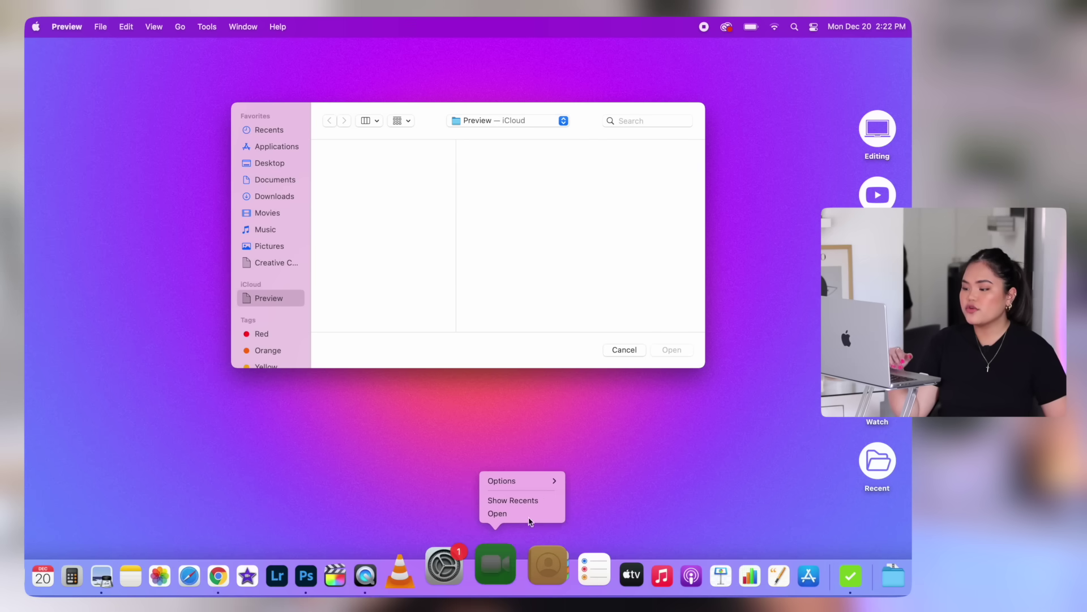
{"action": "left_click", "coordinate": [610, 457]}
{"action": "right_click", "coordinate": [512, 572]}
{"action": "left_click", "coordinate": [609, 457]}
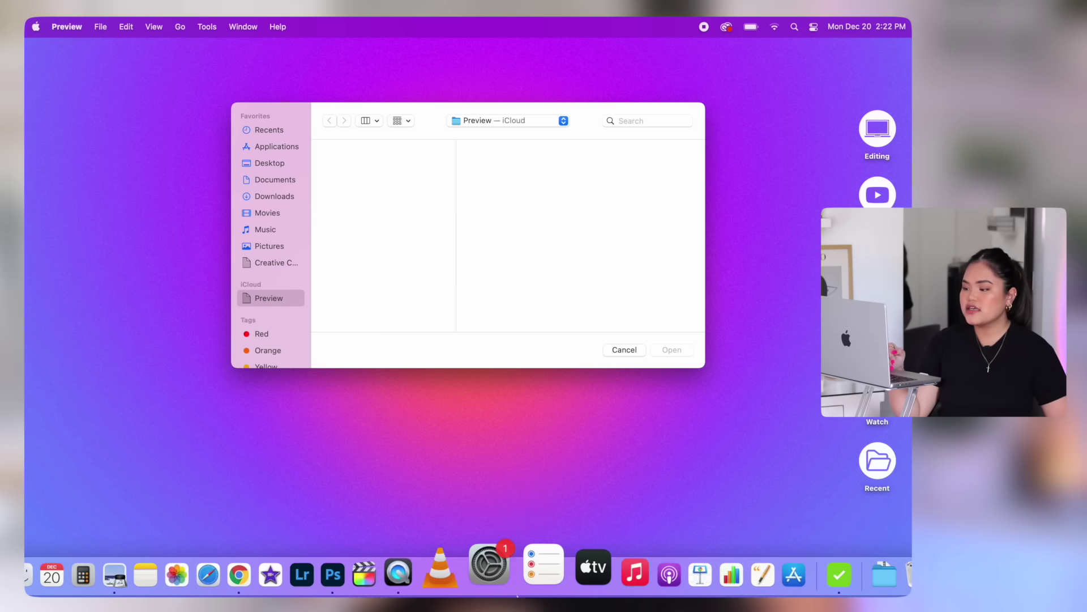
{"action": "right_click", "coordinate": [535, 566]}
{"action": "mouse_move", "coordinate": [561, 481]}
{"action": "left_click", "coordinate": [610, 462]}
{"action": "right_click", "coordinate": [552, 566]}
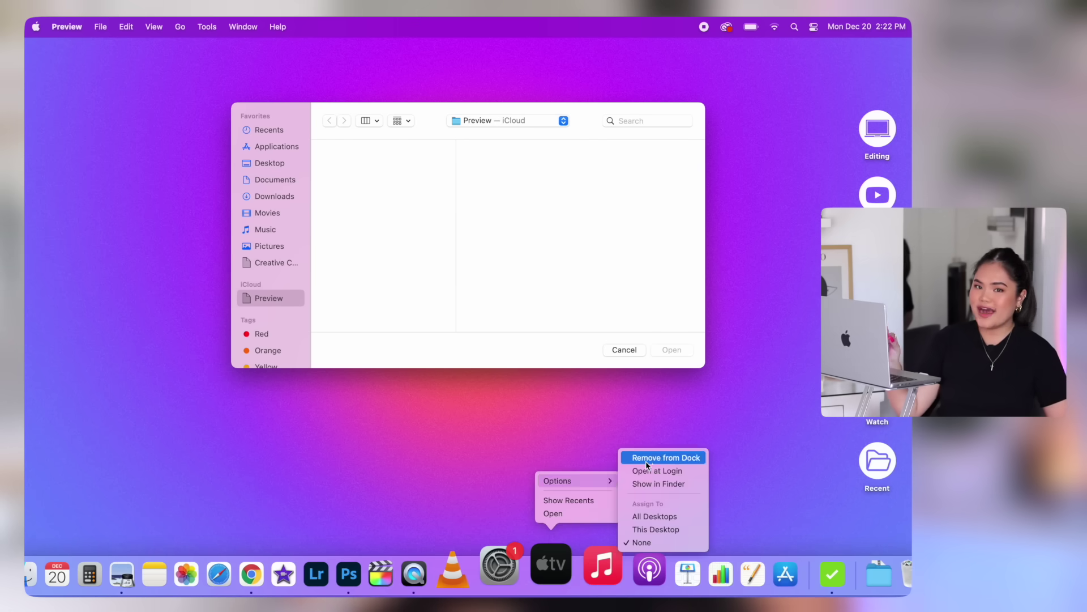
{"action": "left_click", "coordinate": [628, 453]}
Remove Music, Podcasts, Keynote, Numbers, Pages and App Store from the Dock
{"action": "right_click", "coordinate": [566, 567]}
{"action": "mouse_move", "coordinate": [589, 480]}
{"action": "left_click", "coordinate": [663, 453]}
{"action": "right_click", "coordinate": [586, 569]}
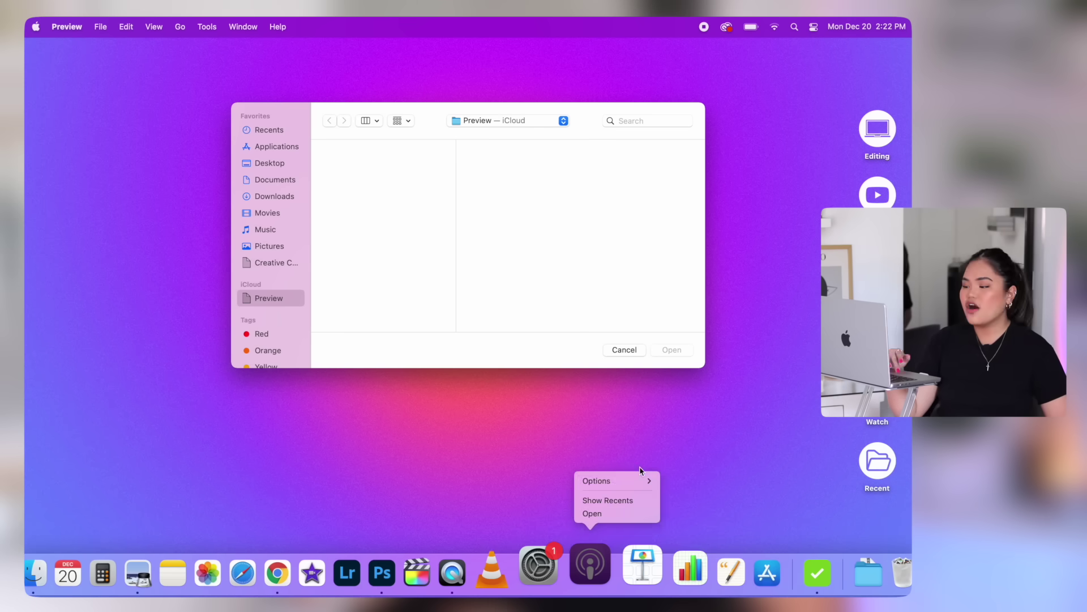
{"action": "left_click", "coordinate": [677, 456]}
{"action": "right_click", "coordinate": [618, 569]}
{"action": "left_click", "coordinate": [736, 453]}
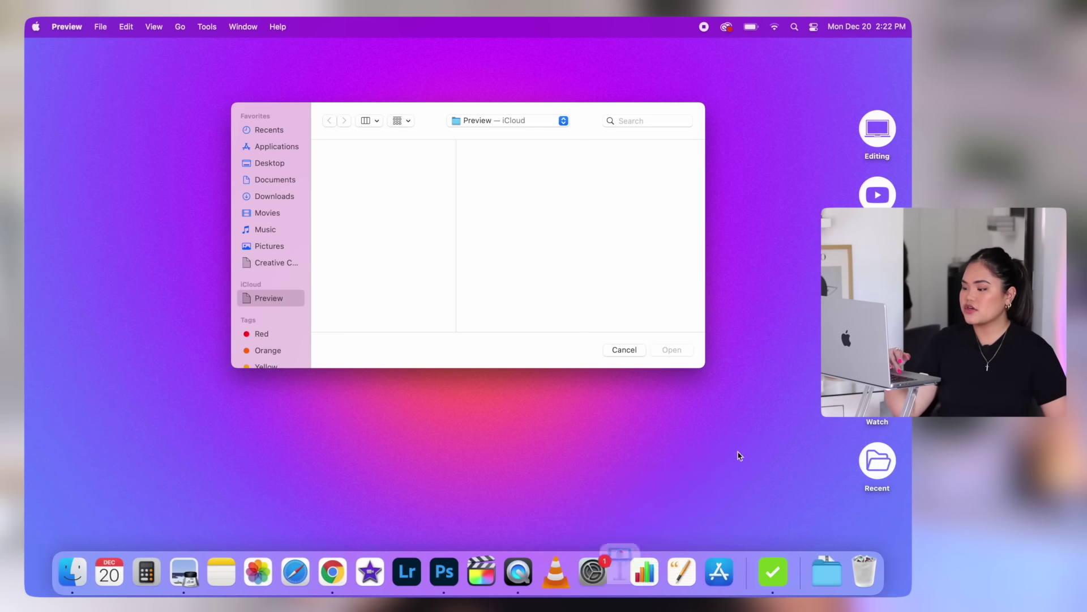
{"action": "right_click", "coordinate": [643, 566]}
{"action": "mouse_move", "coordinate": [665, 481]}
{"action": "left_click", "coordinate": [754, 452]}
{"action": "right_click", "coordinate": [645, 566]}
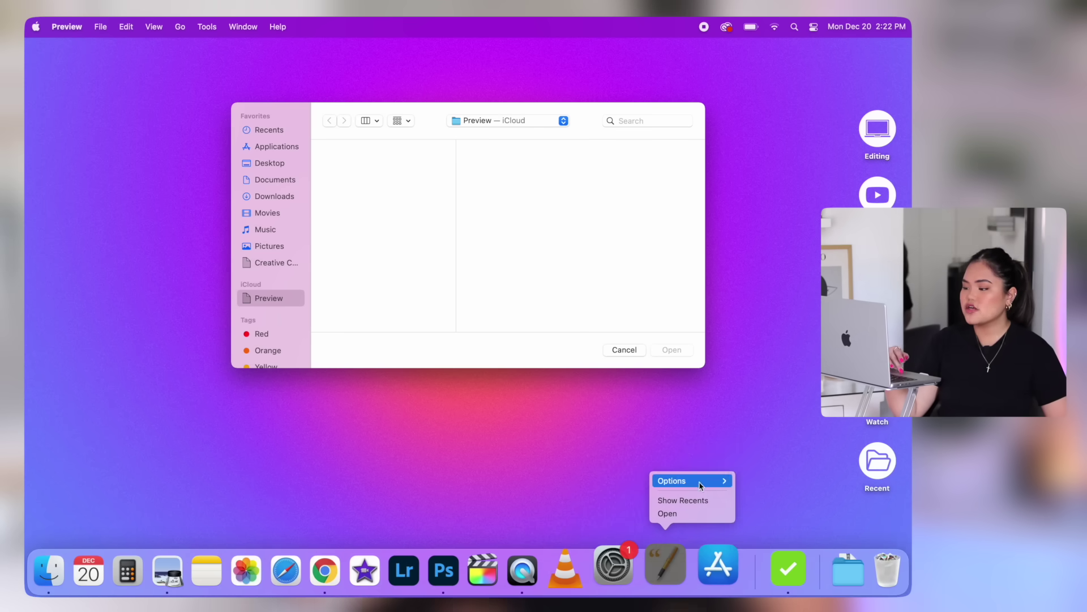
{"action": "left_click", "coordinate": [748, 453]}
{"action": "right_click", "coordinate": [703, 567]}
{"action": "mouse_move", "coordinate": [731, 481]}
{"action": "left_click", "coordinate": [787, 448]}
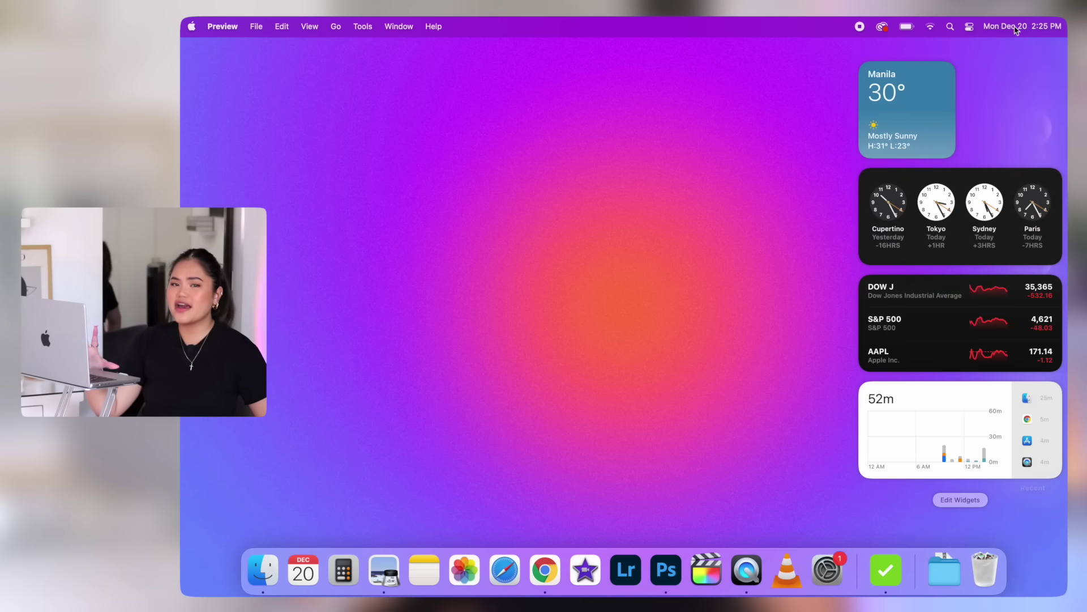
Remove the Weather, World Clock, Stocks and Screen Time widgets from Notification Center
{"action": "left_click", "coordinate": [961, 499]}
{"action": "left_click", "coordinate": [853, 64]}
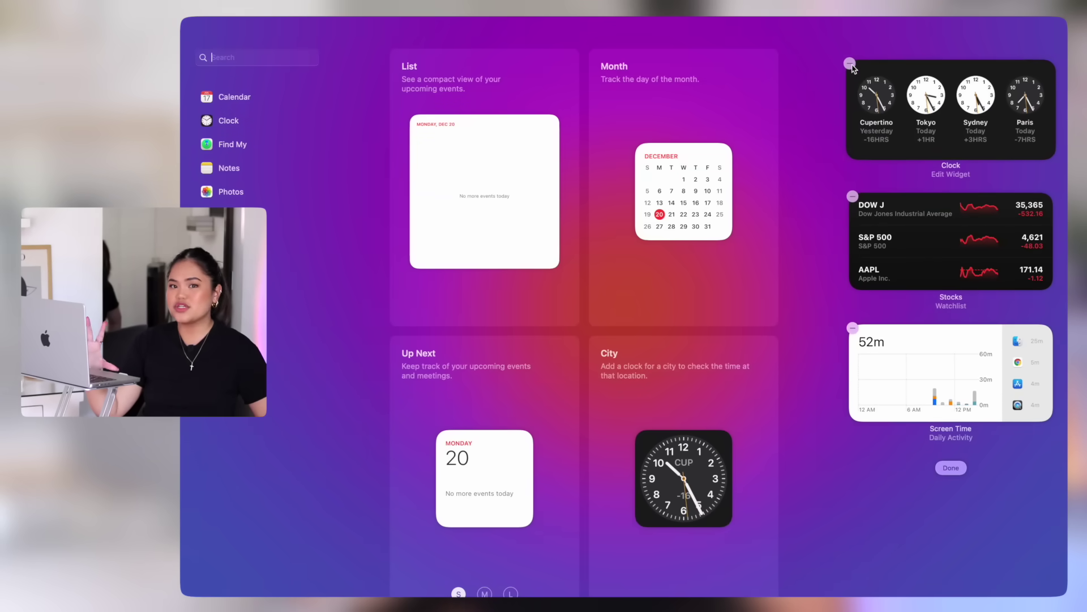
{"action": "left_click", "coordinate": [852, 64]}
{"action": "left_click", "coordinate": [853, 64]}
{"action": "left_click", "coordinate": [853, 65]}
Add the Calendar Up Next, Calendar Month and Weather Forecast widgets, then finish editing
{"action": "left_click", "coordinate": [451, 453]}
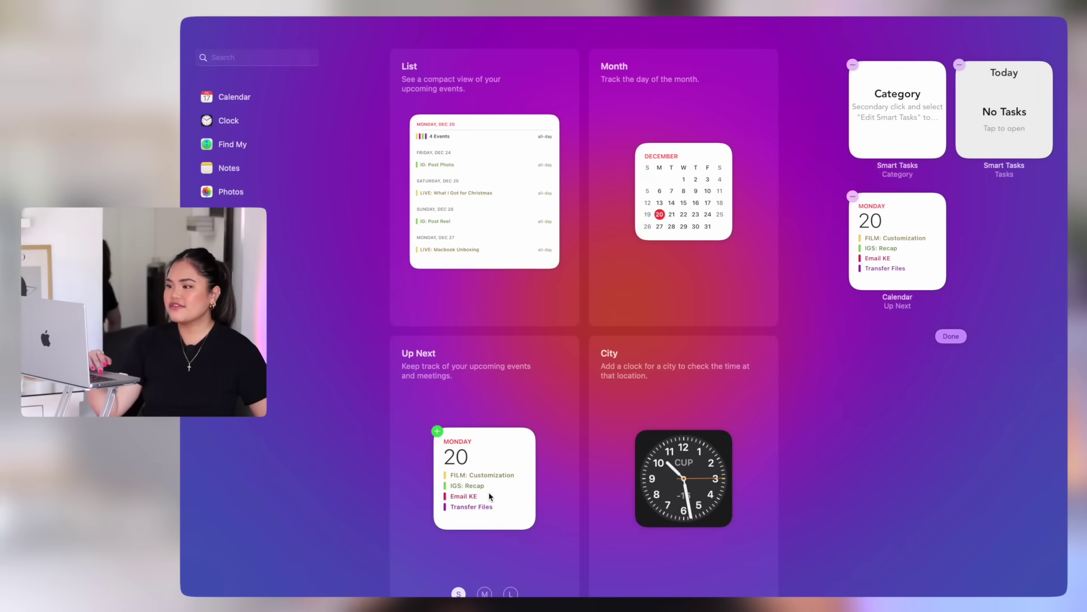
{"action": "left_click", "coordinate": [688, 235]}
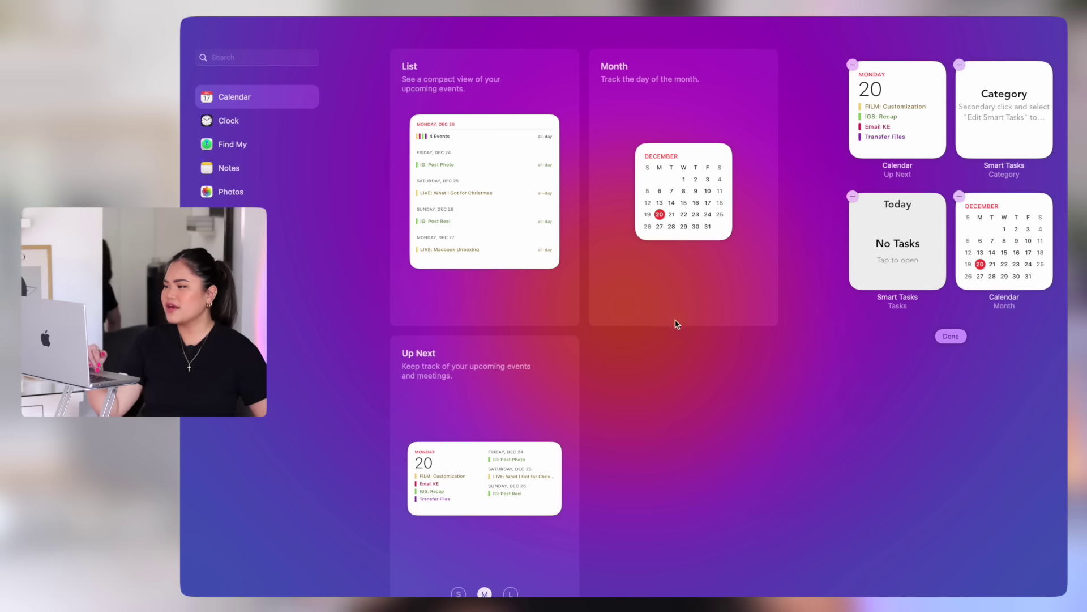
{"action": "left_click", "coordinate": [289, 334]}
{"action": "left_click", "coordinate": [467, 184]}
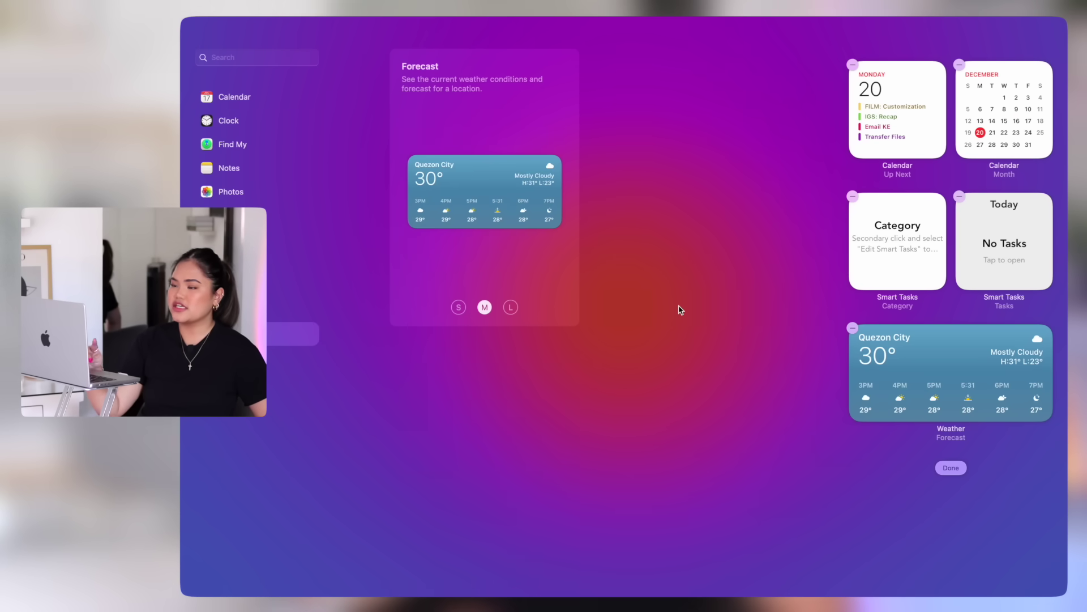
{"action": "left_click", "coordinate": [248, 122]}
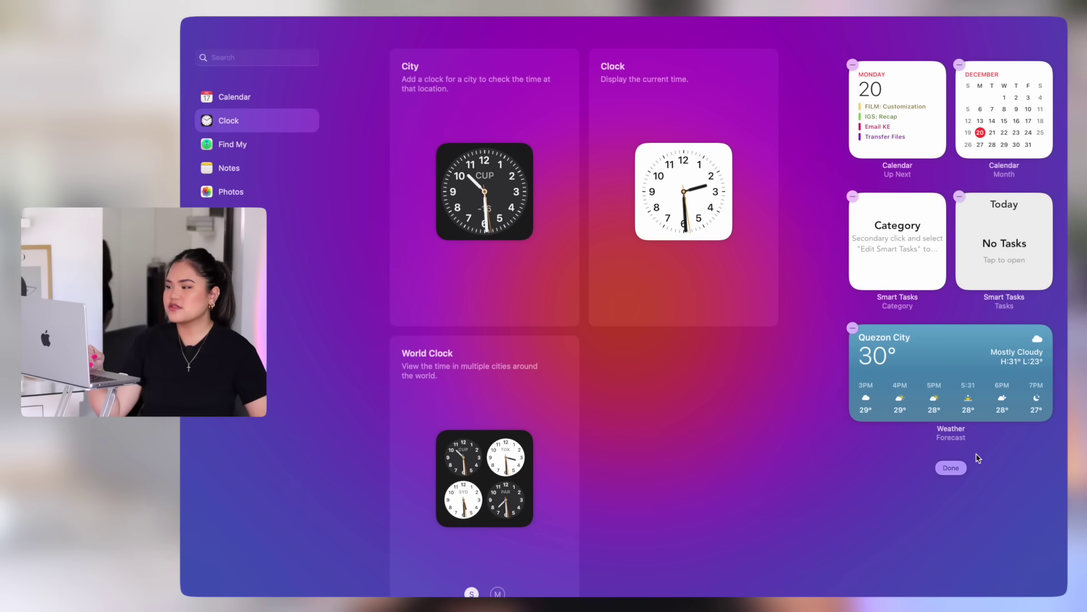
{"action": "left_click", "coordinate": [951, 470]}
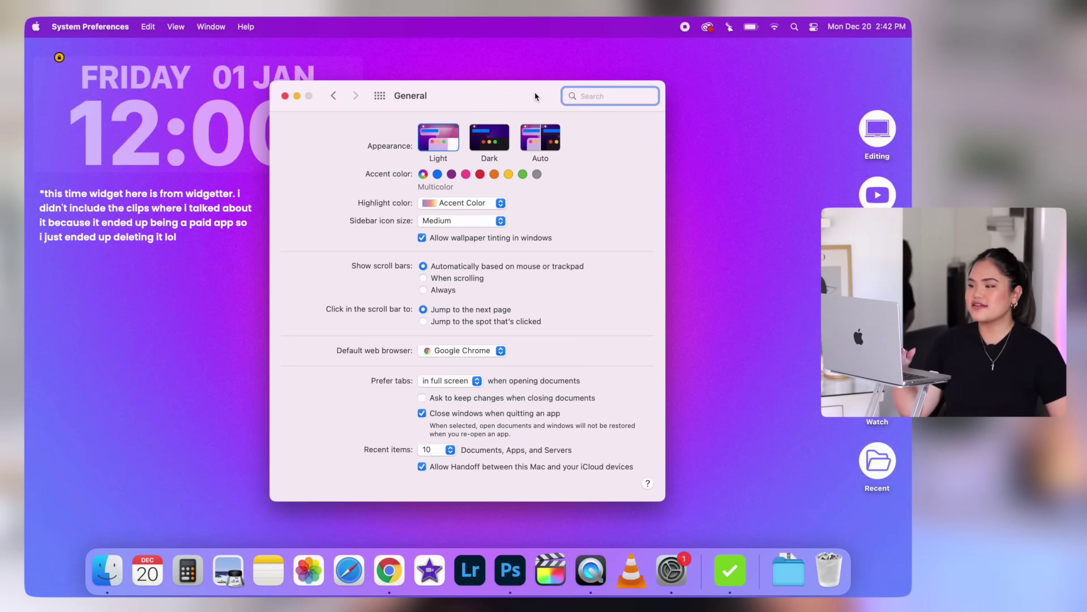
Set the highlight colour to Pink, check it in Chrome, then close Chrome
{"action": "left_click_drag", "start_coordinate": [522, 94], "coordinate": [555, 101]}
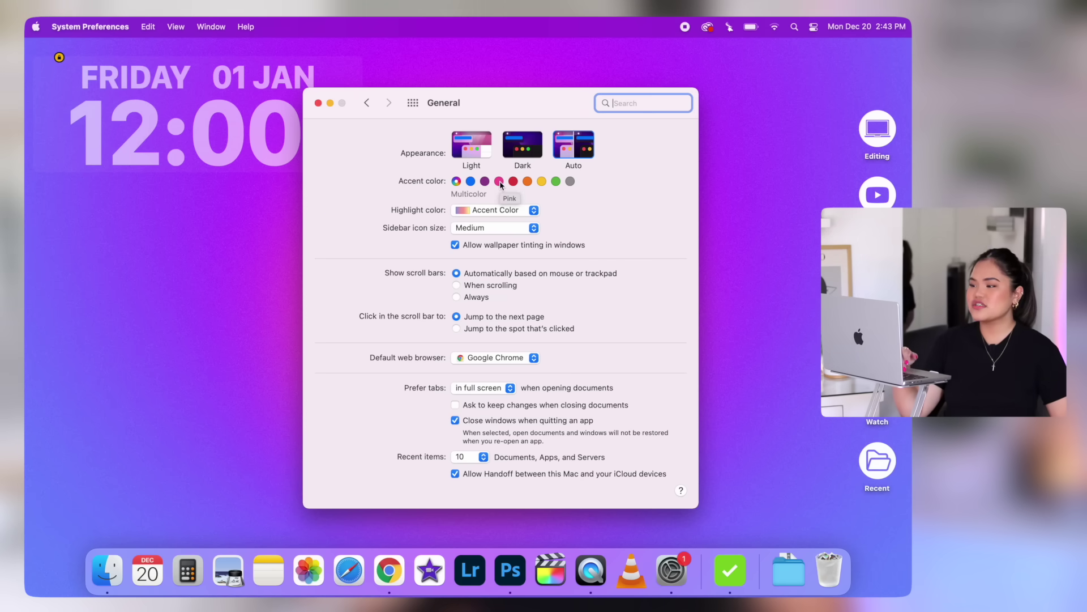
{"action": "left_click", "coordinate": [487, 210]}
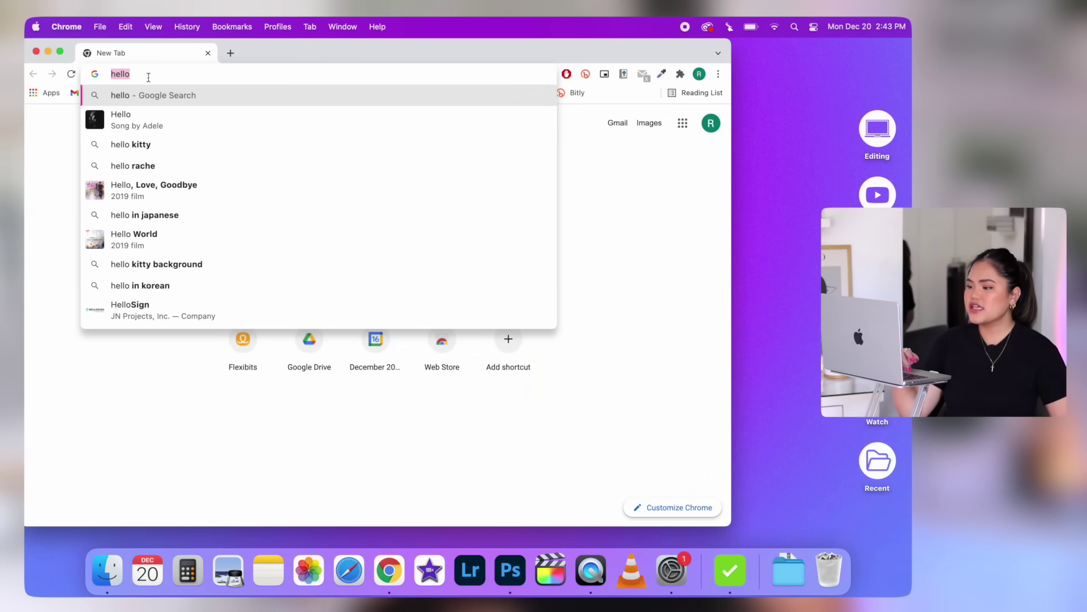
{"action": "left_click", "coordinate": [37, 52]}
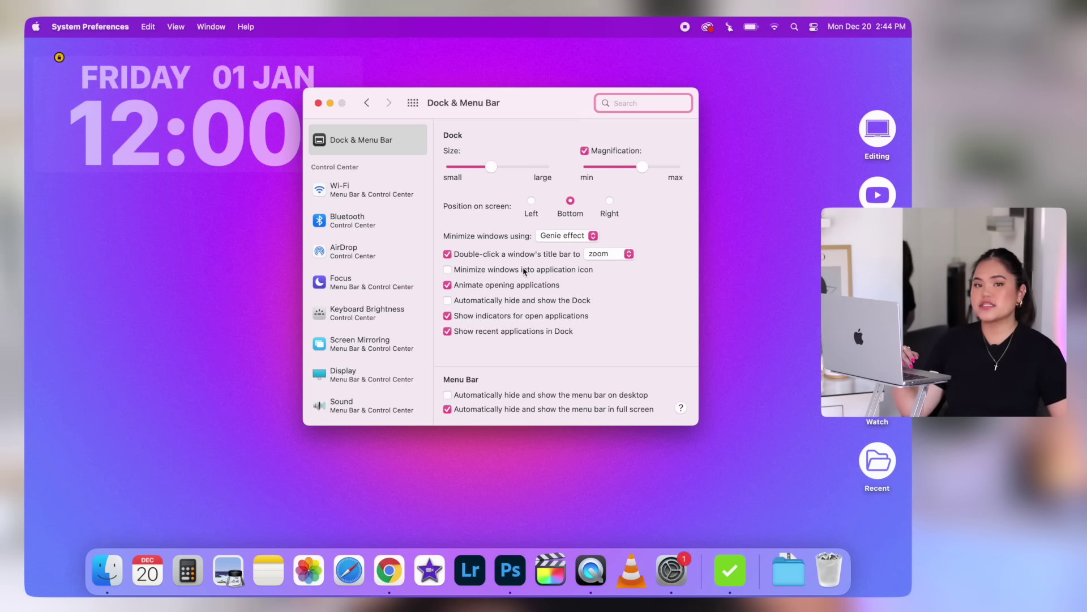
Show battery percentage and a clock with seconds in the menu bar via Battery and Clock settings
{"action": "left_click", "coordinate": [376, 193]}
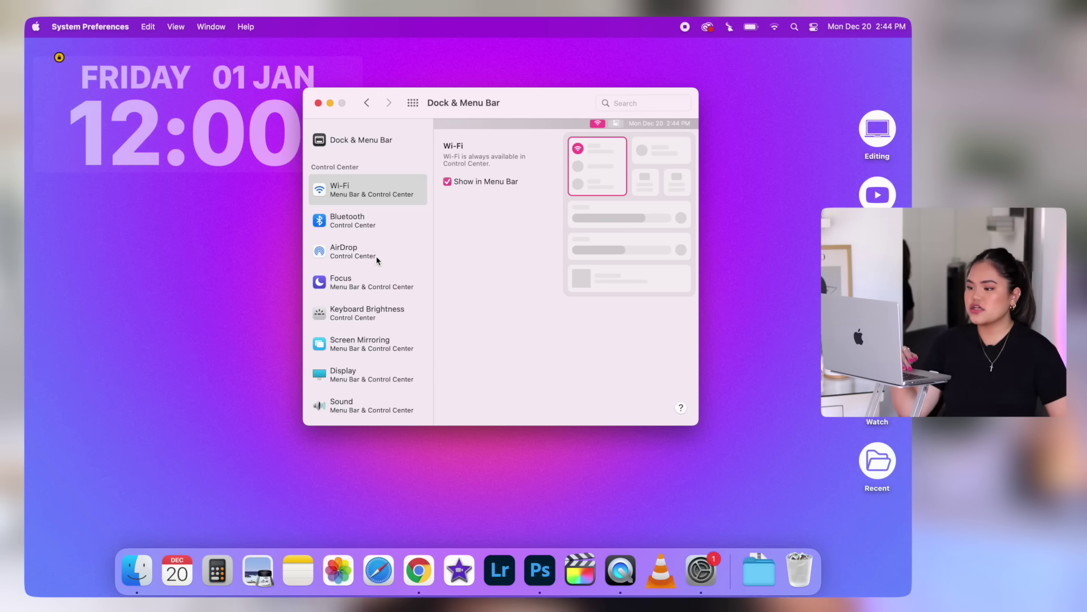
{"action": "scroll", "coordinate": [375, 294], "scroll_direction": "down", "scroll_amount": 3}
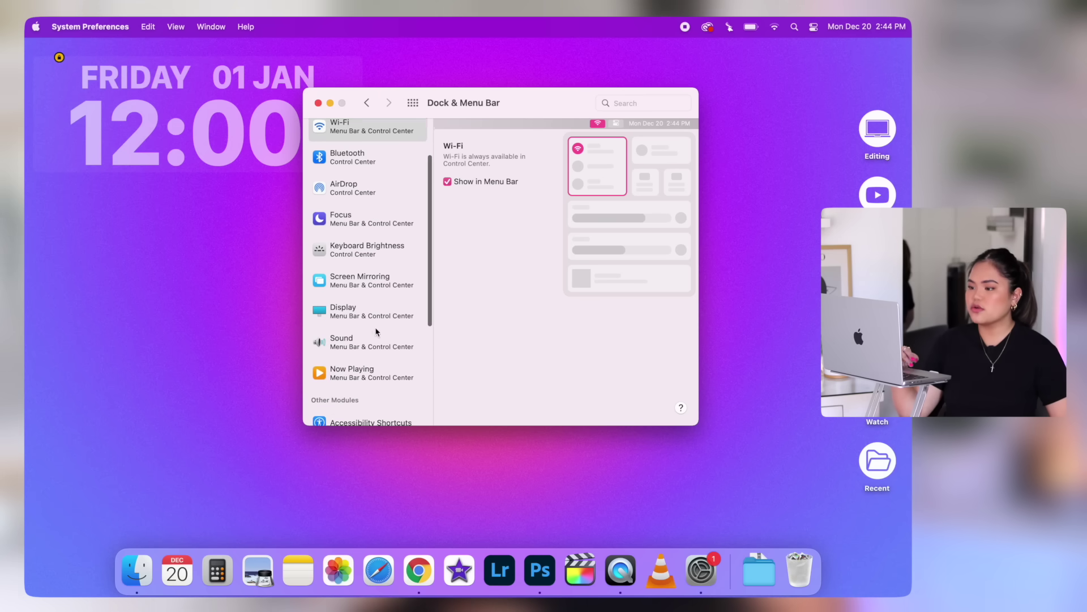
{"action": "left_click", "coordinate": [376, 319]}
{"action": "scroll", "coordinate": [375, 320], "scroll_direction": "down", "scroll_amount": 8}
{"action": "left_click", "coordinate": [368, 294]}
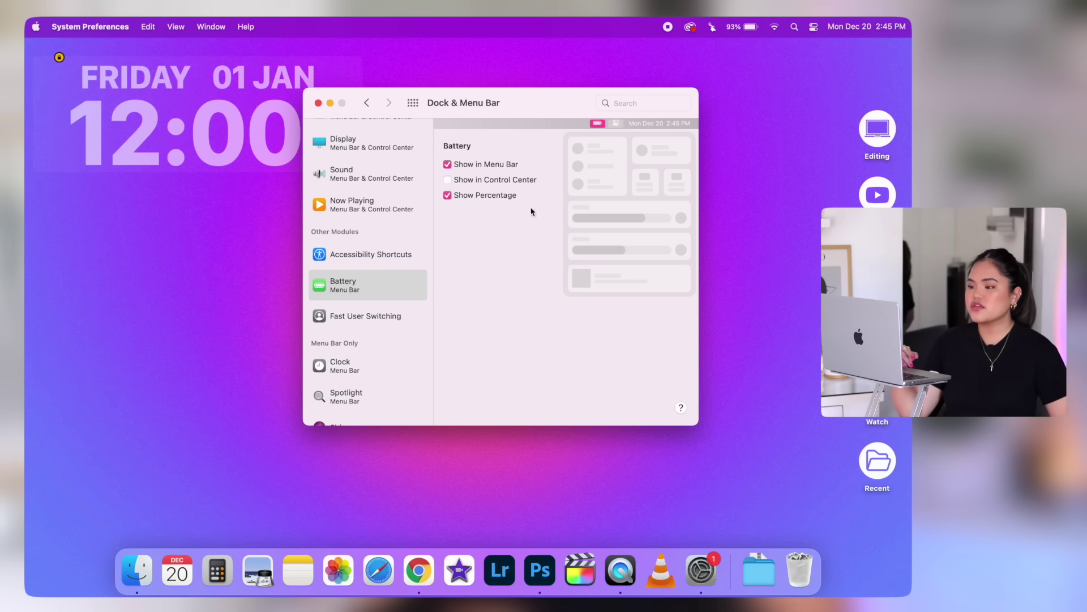
{"action": "scroll", "coordinate": [351, 337], "scroll_direction": "down", "scroll_amount": 3}
{"action": "left_click", "coordinate": [352, 310]}
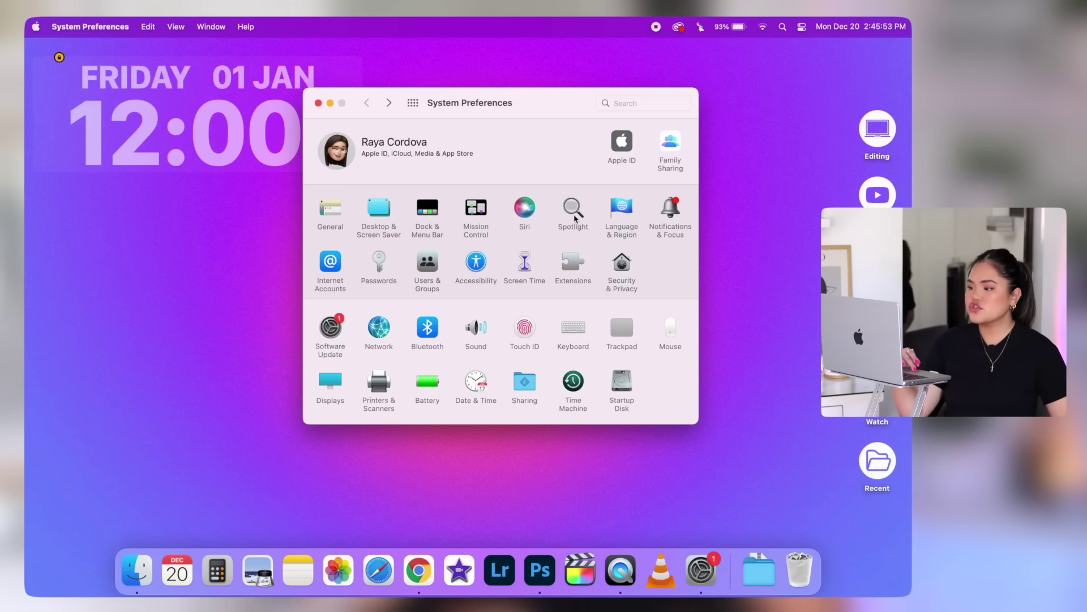
Set notification previews to never
{"action": "left_click", "coordinate": [669, 230]}
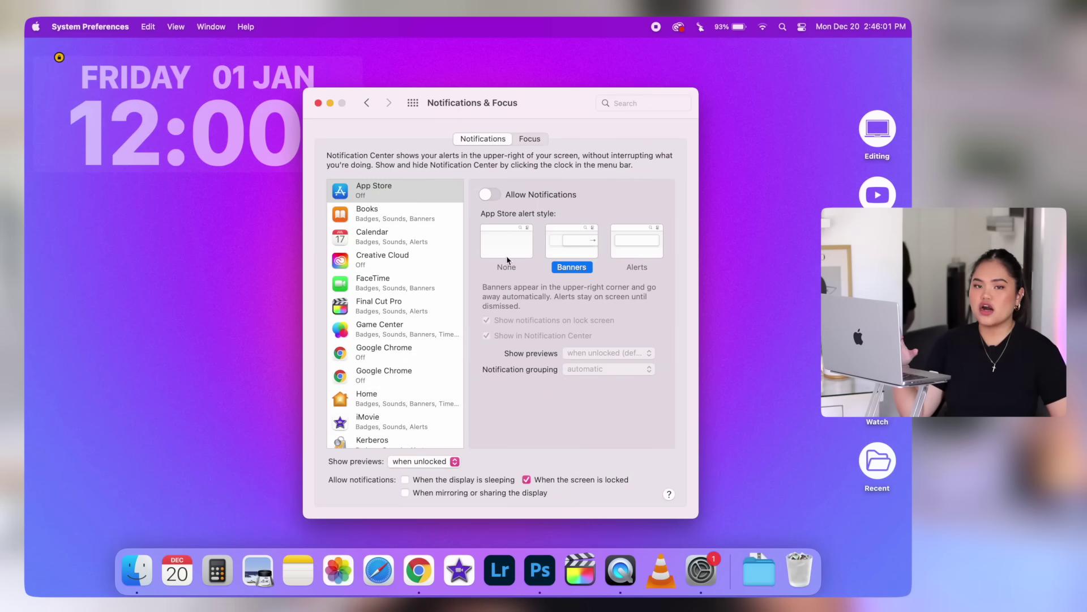
{"action": "left_click", "coordinate": [456, 464]}
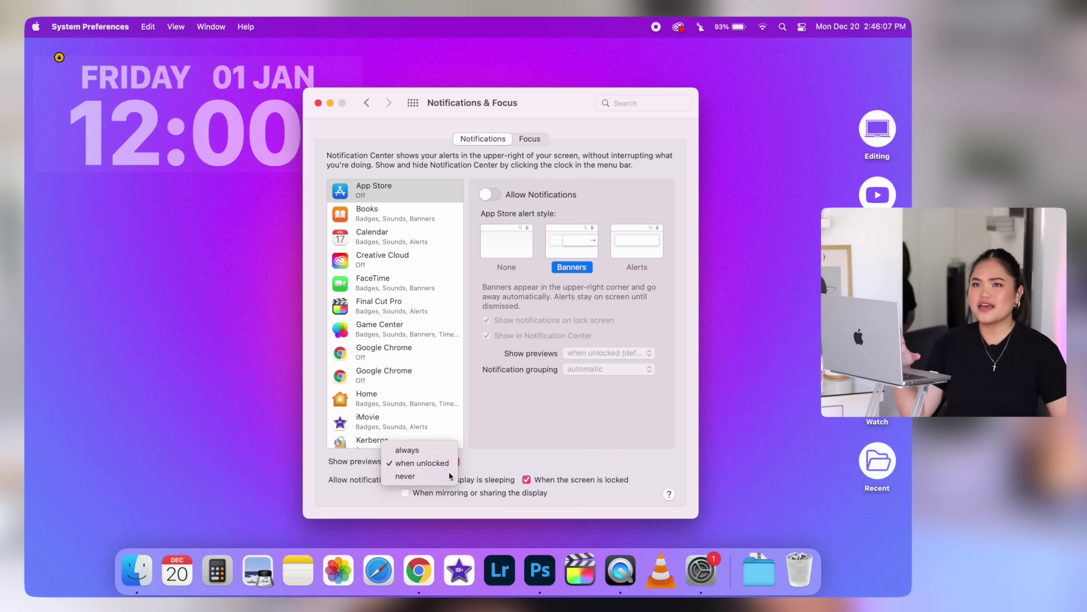
{"action": "left_click", "coordinate": [449, 472]}
Turn off notifications for Calendar, FaceTime, Final Cut Pro, Game Center, Home, Kerberos, Mail and Maps
{"action": "left_click", "coordinate": [396, 237]}
{"action": "left_click", "coordinate": [396, 282]}
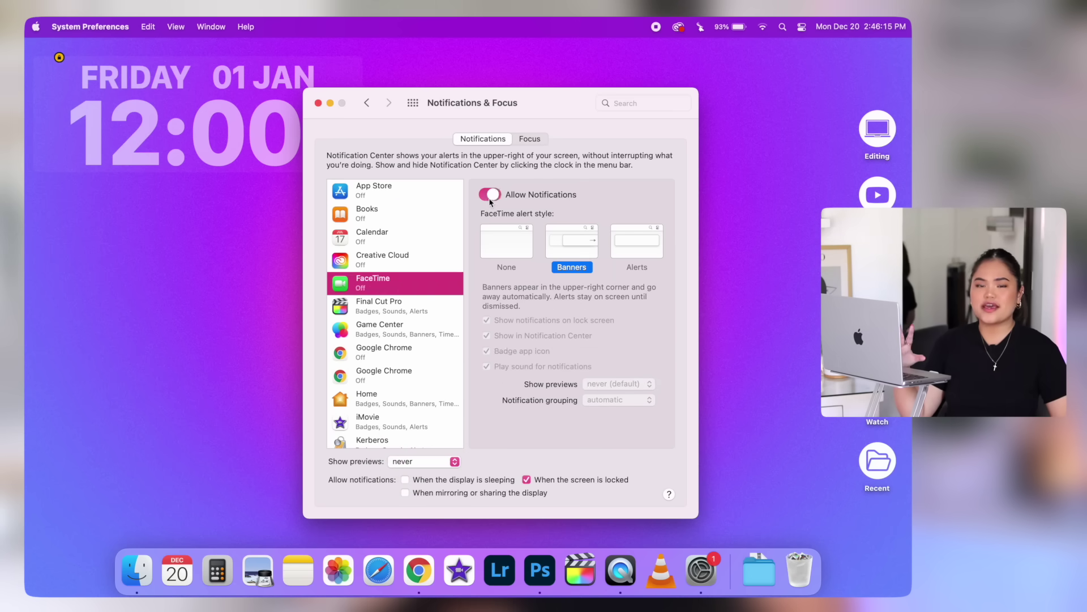
{"action": "left_click", "coordinate": [396, 306]}
{"action": "left_click", "coordinate": [396, 328]}
{"action": "left_click", "coordinate": [490, 195]}
{"action": "scroll", "coordinate": [396, 339], "scroll_direction": "down", "scroll_amount": 3}
{"action": "left_click", "coordinate": [397, 376]}
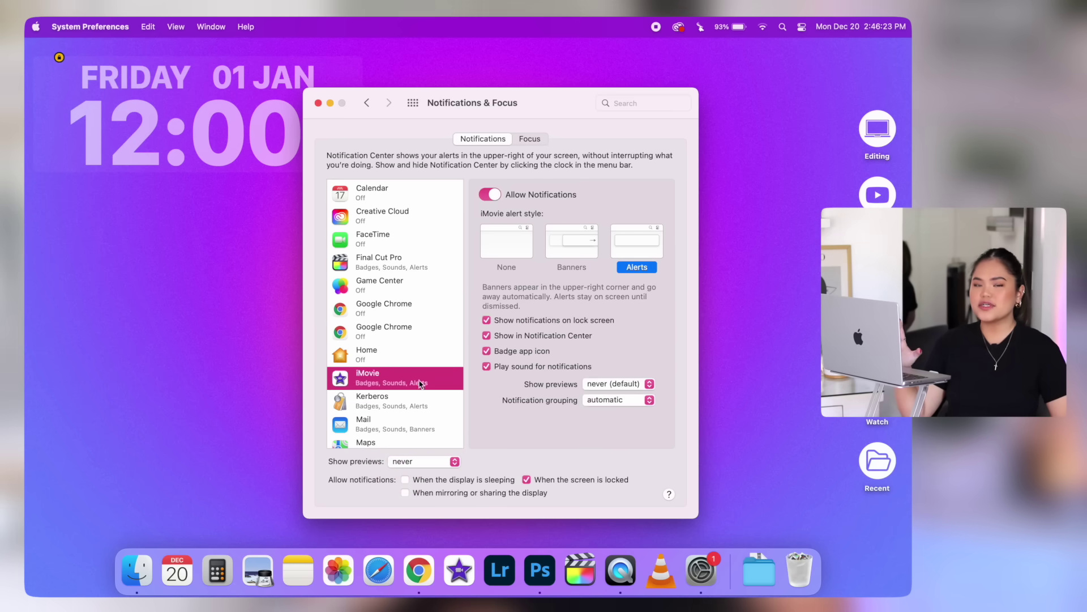
{"action": "left_click", "coordinate": [490, 194]}
{"action": "left_click", "coordinate": [396, 397]}
{"action": "left_click", "coordinate": [396, 364]}
{"action": "left_click", "coordinate": [490, 195]}
{"action": "left_click", "coordinate": [397, 387]}
{"action": "left_click", "coordinate": [490, 194]}
Turn off notifications for Messages, Photos, Reminders, Safari and Screen Time, then open Battery settings
{"action": "left_click", "coordinate": [396, 410]}
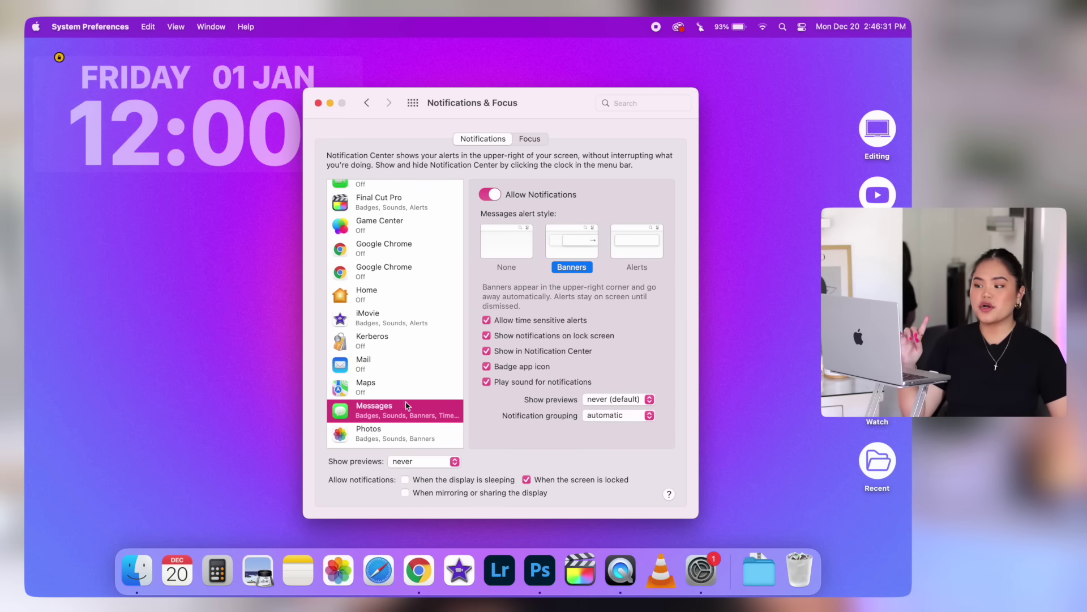
{"action": "left_click", "coordinate": [490, 194]}
{"action": "left_click", "coordinate": [397, 433]}
{"action": "left_click", "coordinate": [490, 194]}
{"action": "scroll", "coordinate": [397, 340], "scroll_direction": "down", "scroll_amount": 3}
{"action": "left_click", "coordinate": [397, 320]}
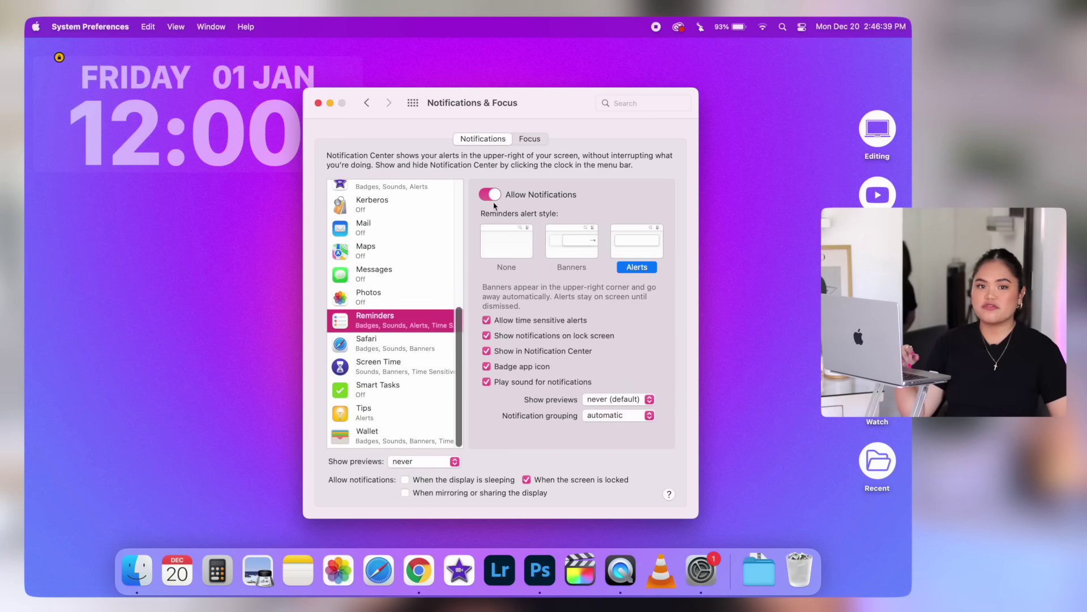
{"action": "left_click", "coordinate": [490, 194]}
{"action": "left_click", "coordinate": [396, 343]}
{"action": "left_click", "coordinate": [490, 194]}
{"action": "left_click", "coordinate": [396, 366]}
{"action": "left_click", "coordinate": [385, 412]}
{"action": "left_click", "coordinate": [385, 435]}
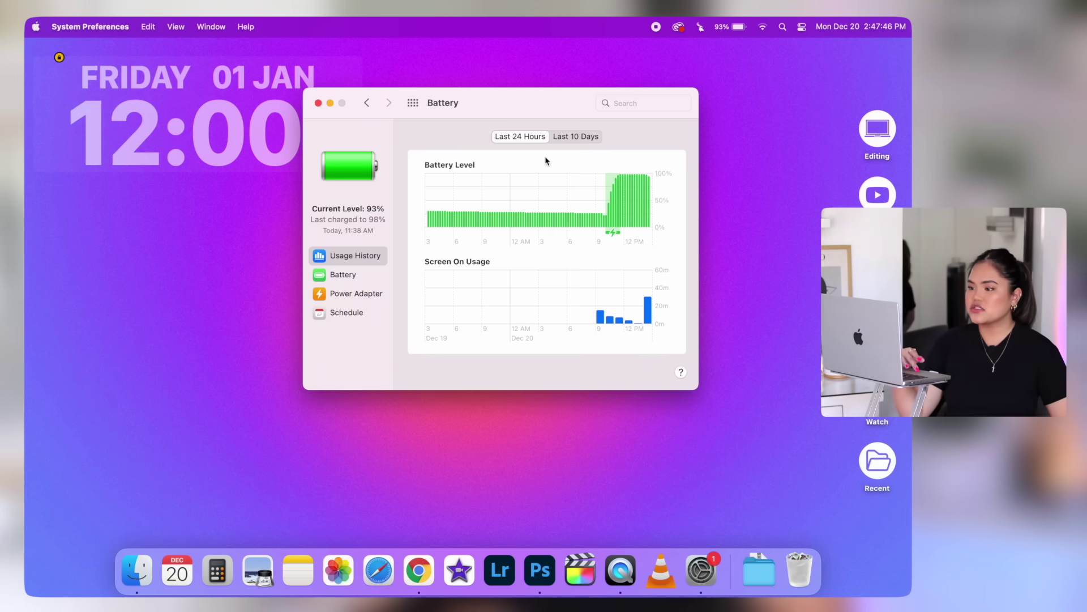
Turn on Low power mode and remove the Downloads stack from the Dock
{"action": "left_click", "coordinate": [340, 277]}
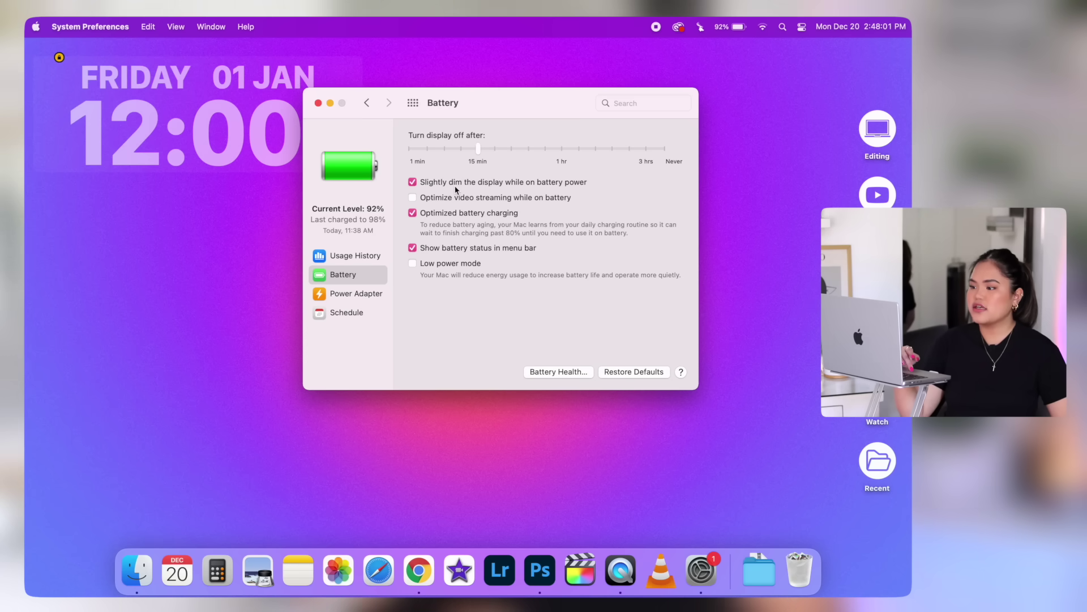
{"action": "left_click", "coordinate": [411, 264]}
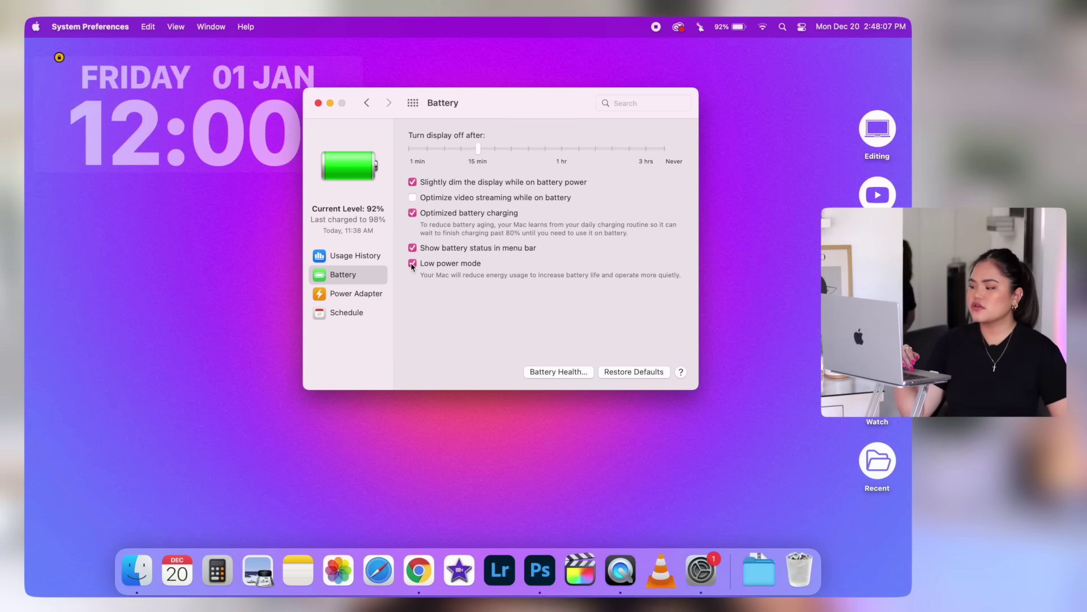
{"action": "left_click", "coordinate": [362, 293]}
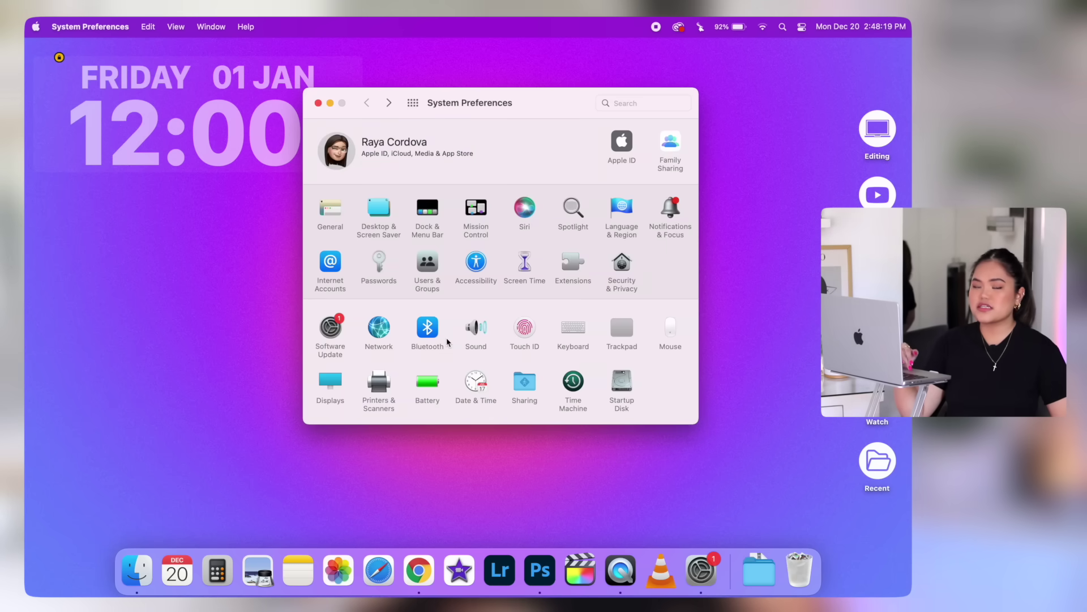
{"action": "right_click", "coordinate": [768, 577]}
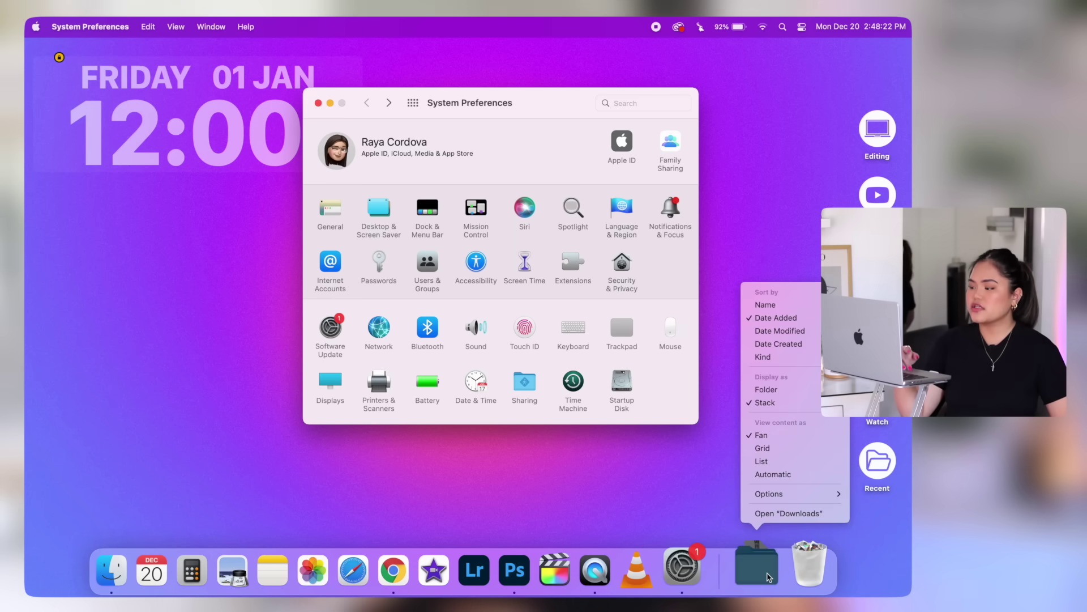
{"action": "mouse_move", "coordinate": [768, 493]}
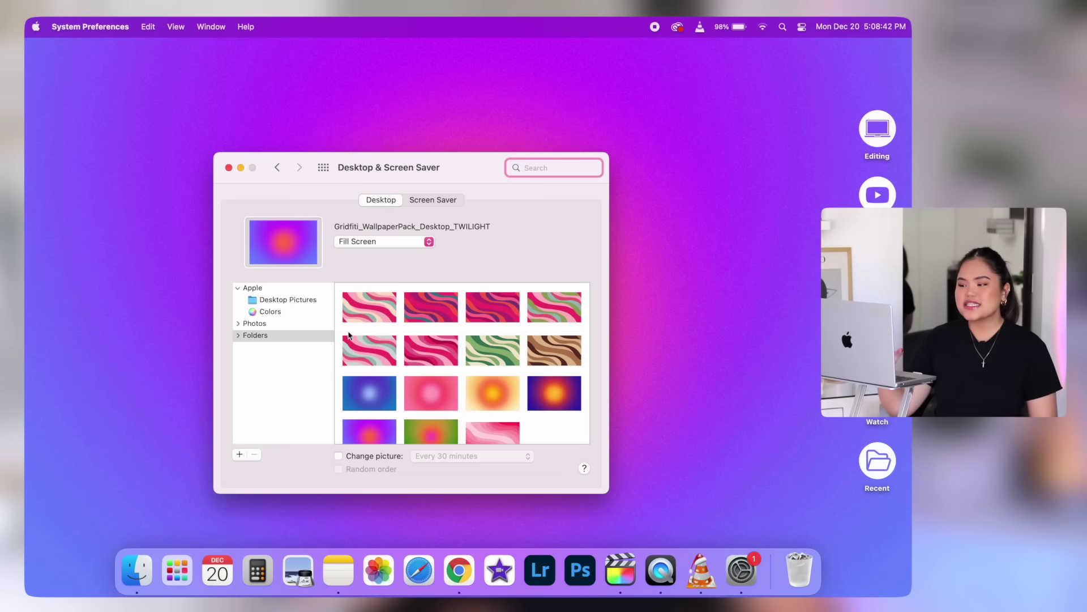
Preview the wave wallpapers and set the pink-and-teal wave, first in row two, as the desktop
{"action": "left_click_drag", "start_coordinate": [463, 165], "coordinate": [774, 339]}
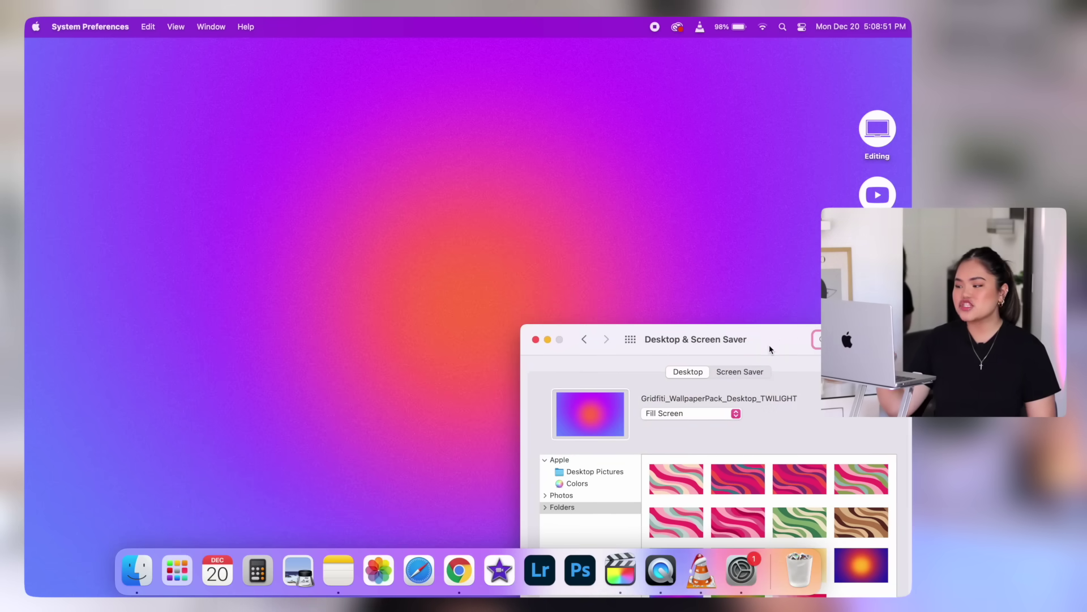
{"action": "left_click", "coordinate": [673, 486]}
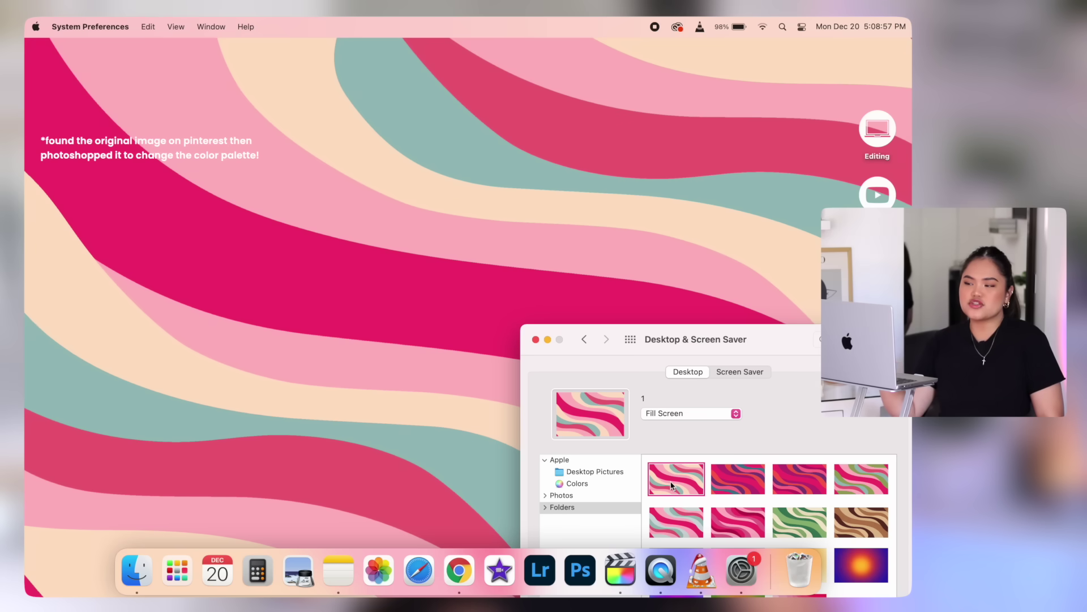
{"action": "left_click", "coordinate": [736, 484]}
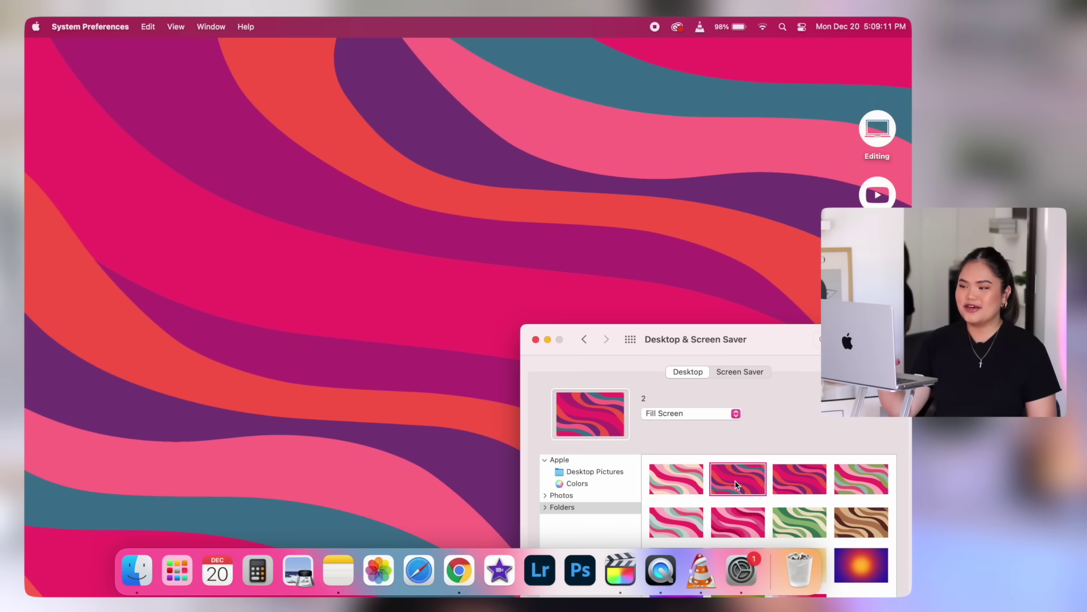
{"action": "left_click", "coordinate": [806, 478]}
{"action": "left_click", "coordinate": [755, 477]}
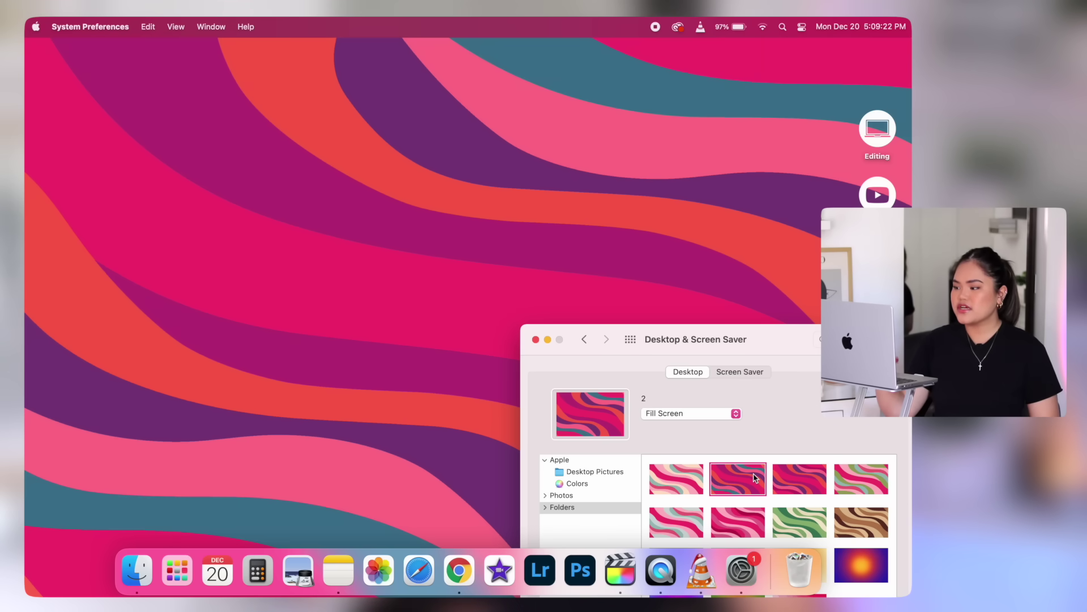
{"action": "left_click", "coordinate": [804, 482]}
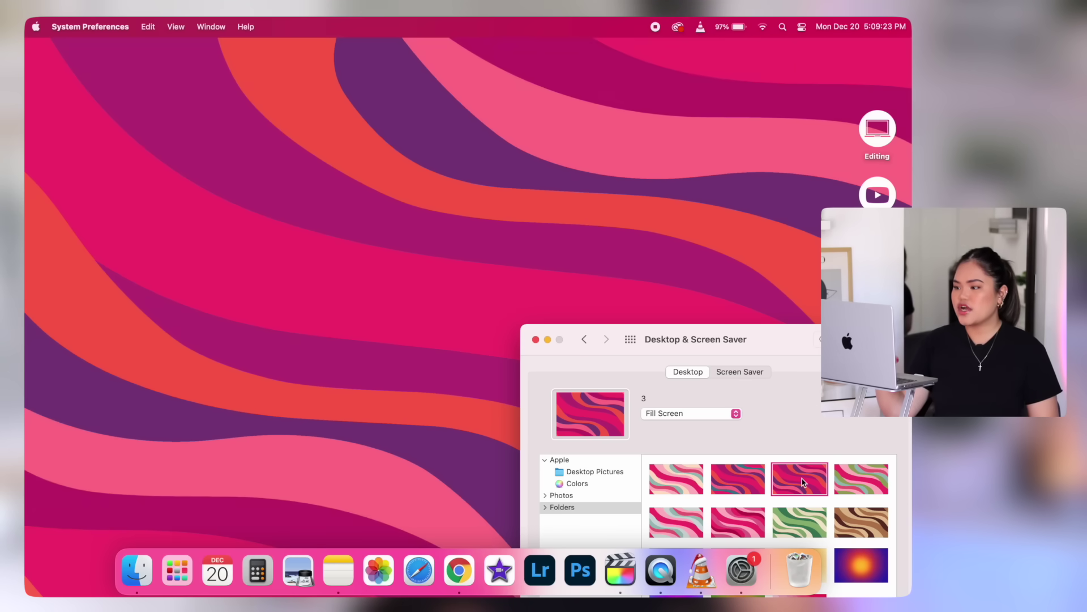
{"action": "left_click", "coordinate": [854, 484]}
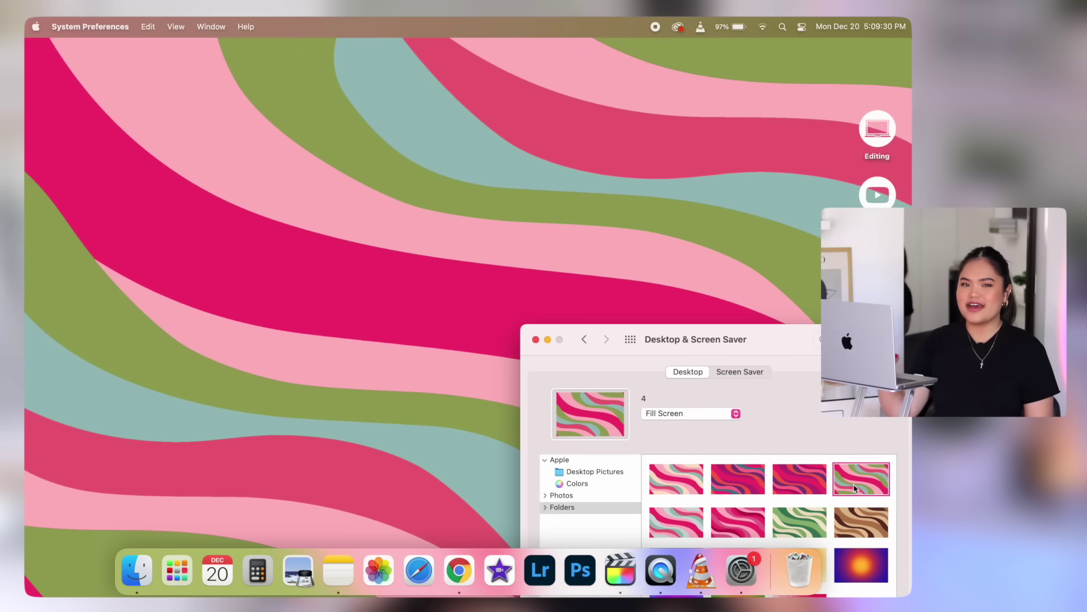
{"action": "left_click", "coordinate": [678, 521]}
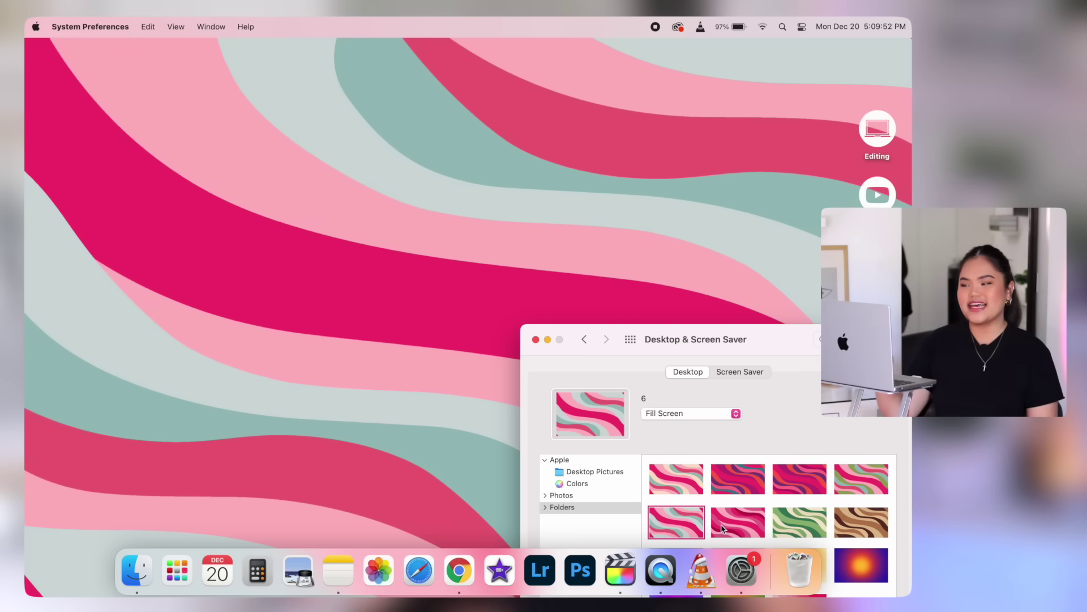
{"action": "left_click", "coordinate": [722, 528]}
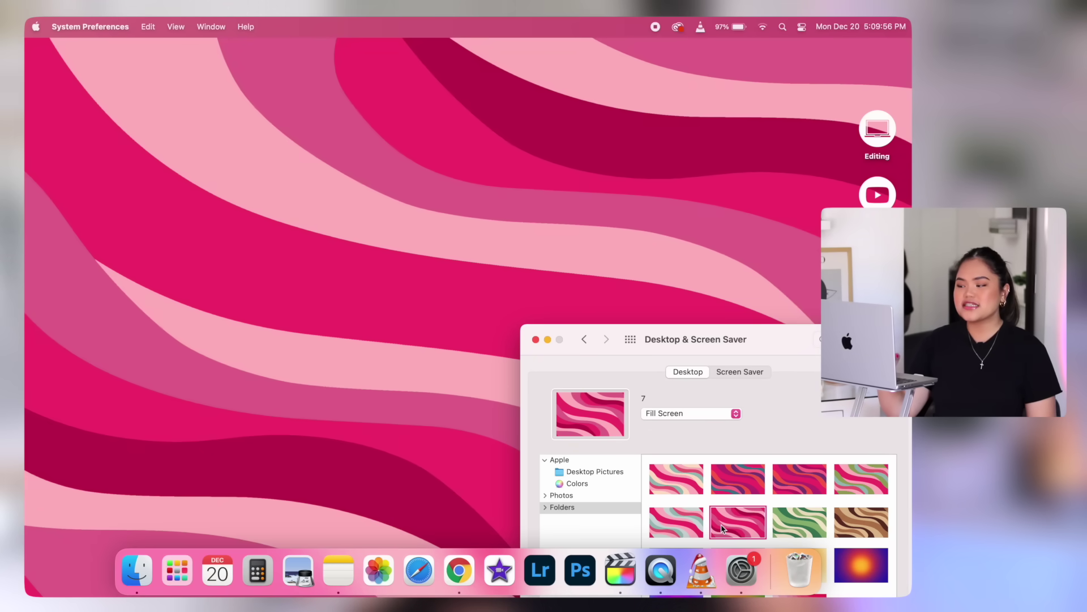
{"action": "left_click", "coordinate": [689, 524]}
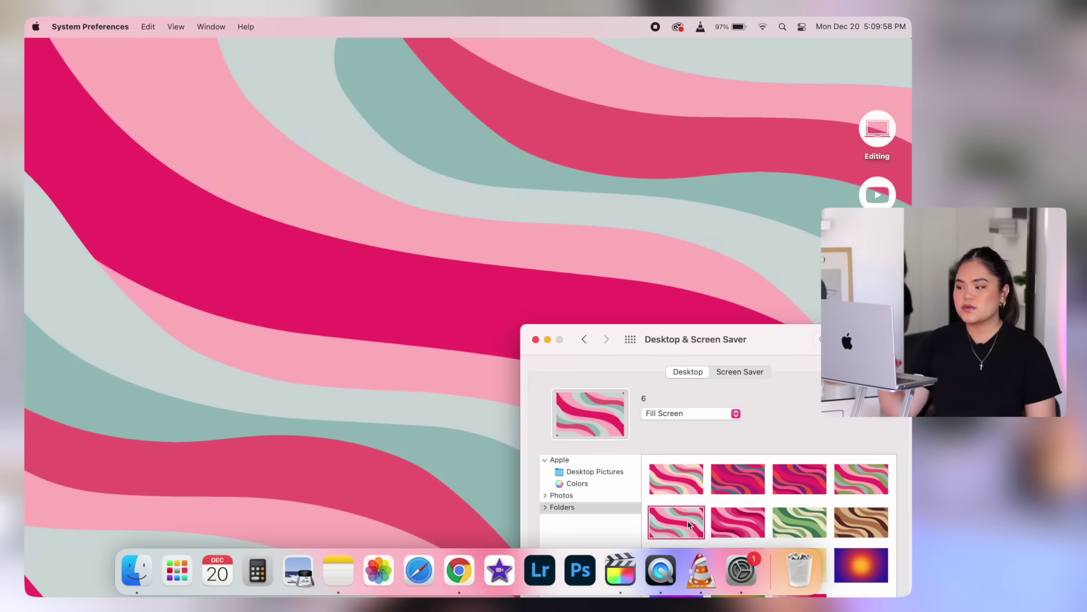
{"action": "left_click", "coordinate": [724, 528]}
{"action": "left_click", "coordinate": [791, 535]}
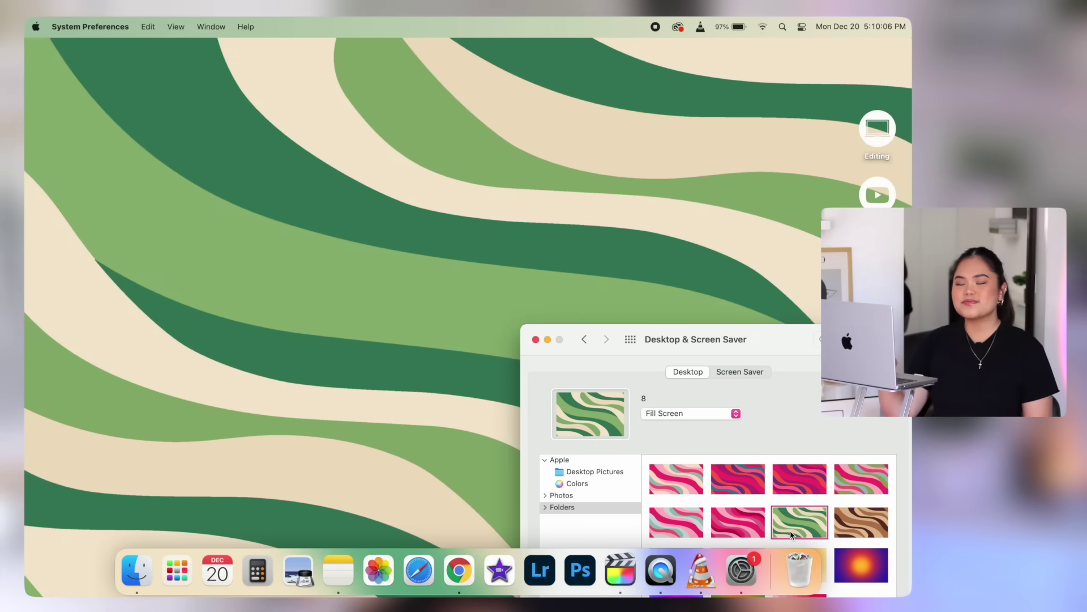
{"action": "left_click", "coordinate": [863, 542]}
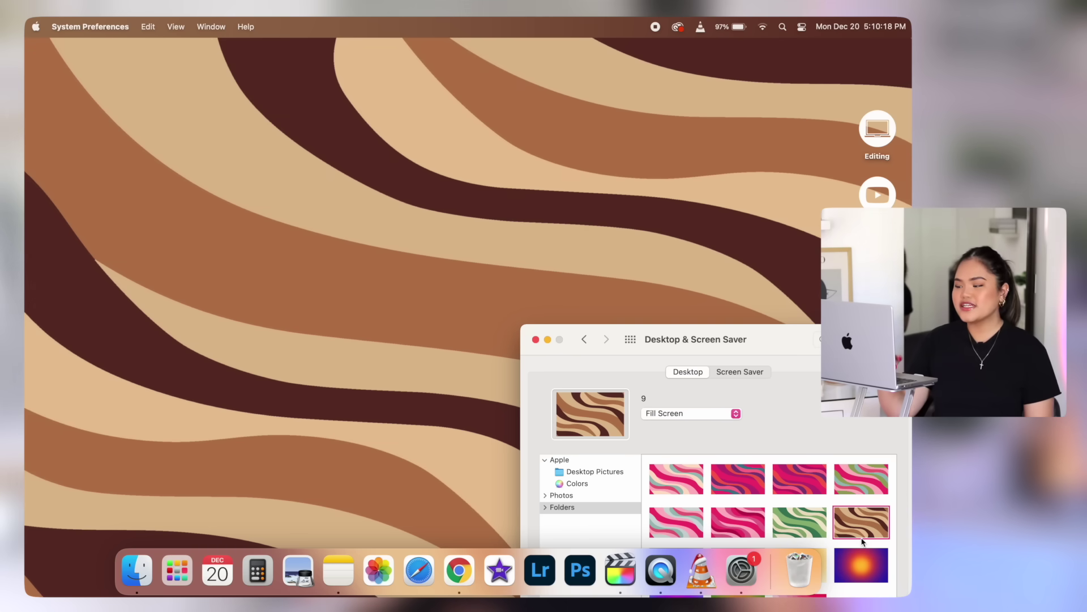
{"action": "left_click", "coordinate": [689, 532]}
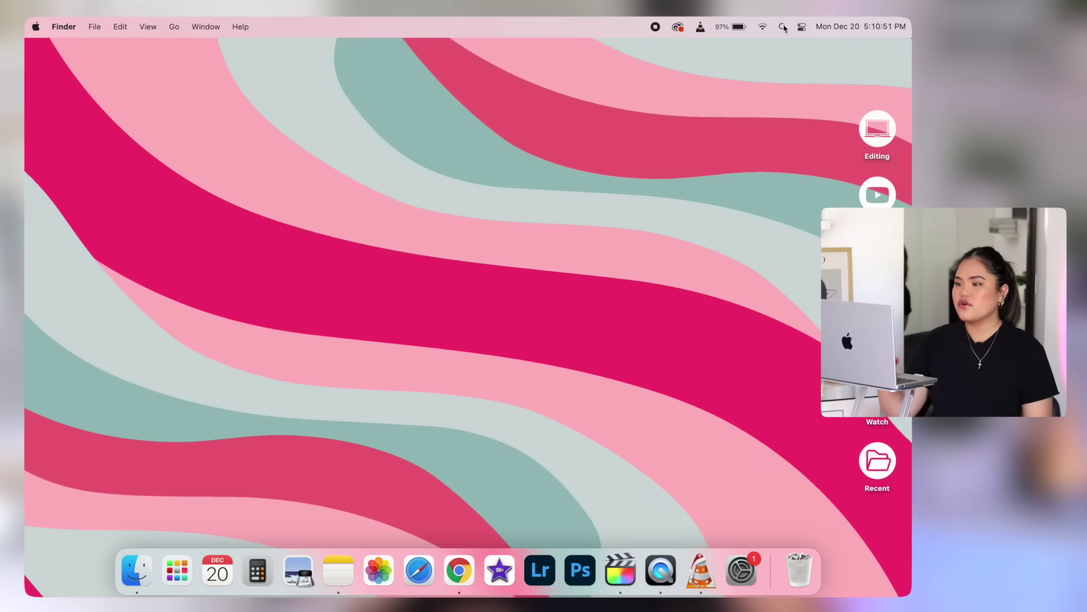
Search for 'flip Clock' and launch Desktop Flip Clock
{"action": "left_click", "coordinate": [783, 28]}
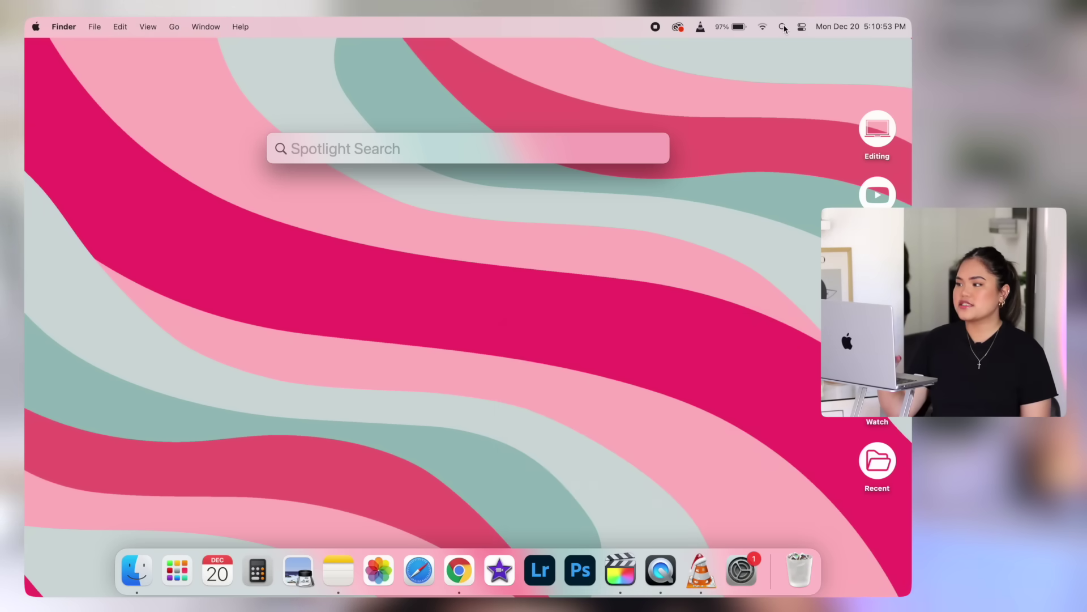
{"action": "type", "text": "flip Clock"}
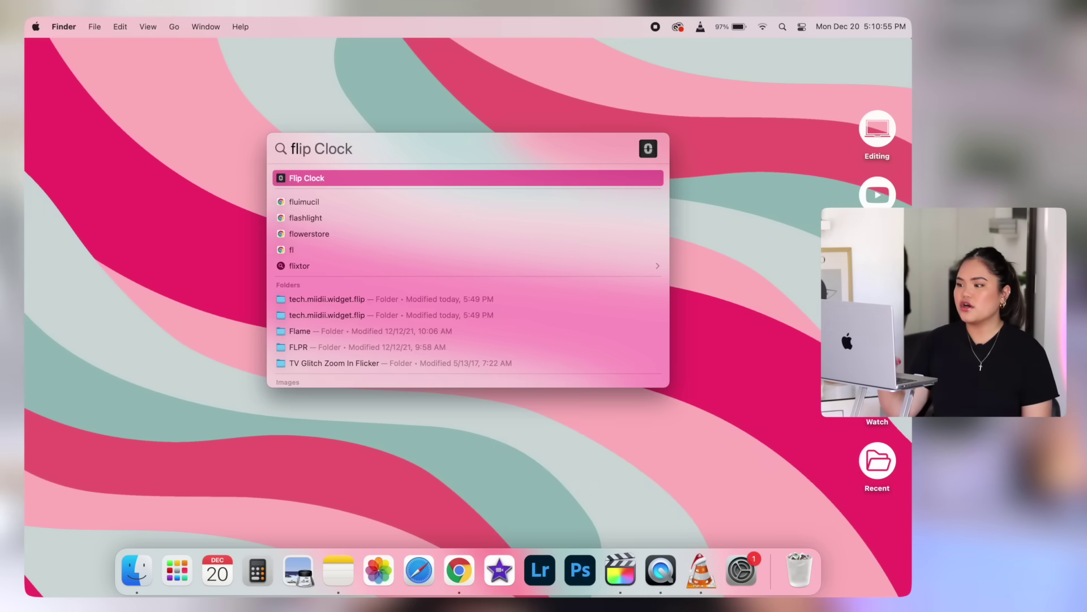
{"action": "key", "text": "Return"}
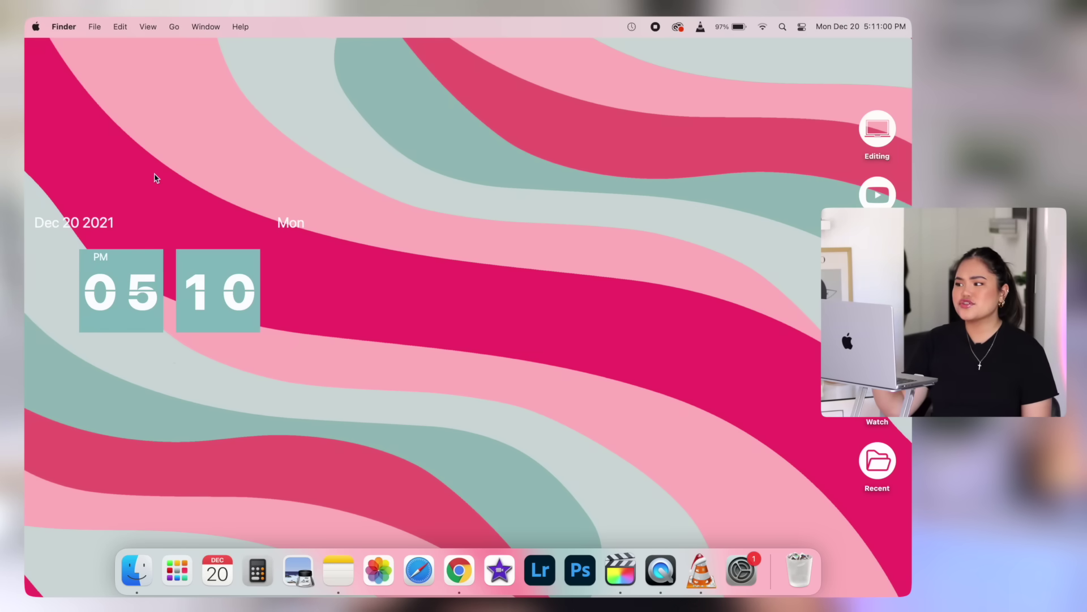
In the clock settings, try the Digital and Dial styles, then reselect Flip Clock
{"action": "left_click", "coordinate": [631, 27]}
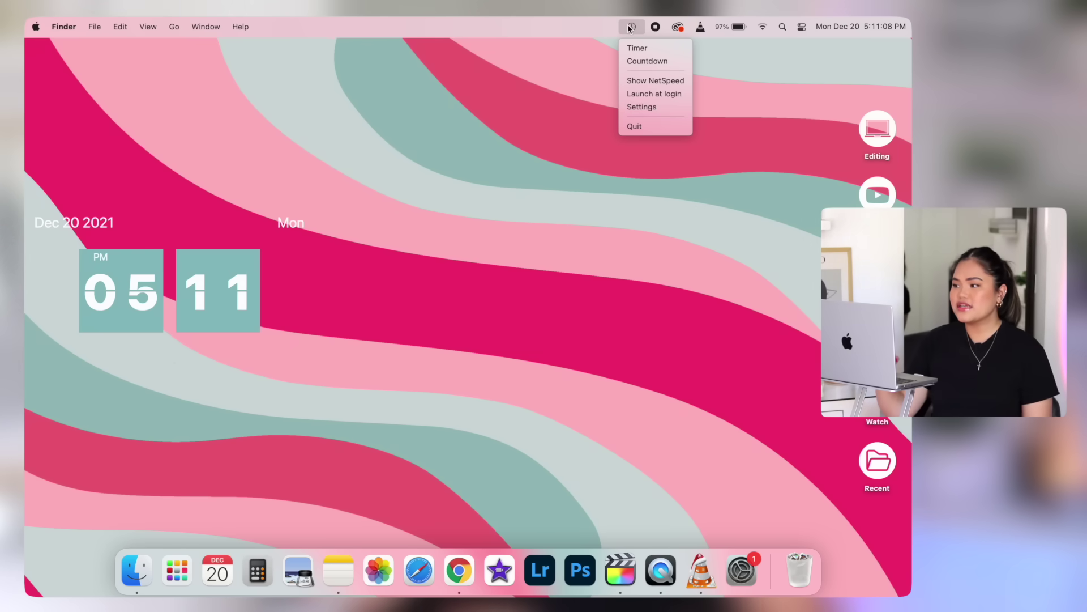
{"action": "left_click", "coordinate": [636, 107]}
{"action": "left_click_drag", "start_coordinate": [473, 50], "coordinate": [650, 79]}
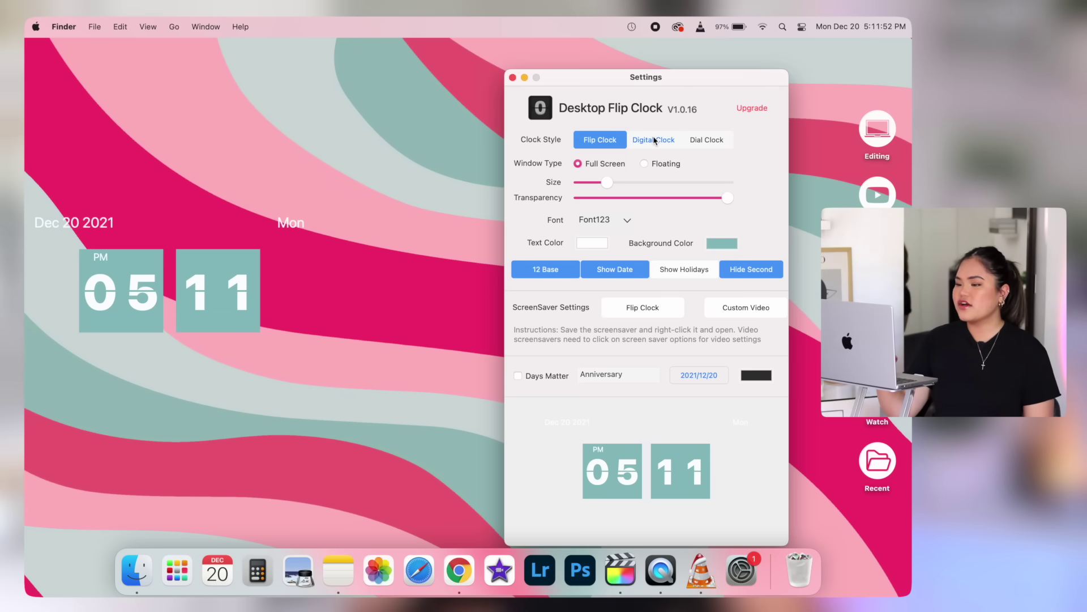
{"action": "left_click", "coordinate": [654, 141]}
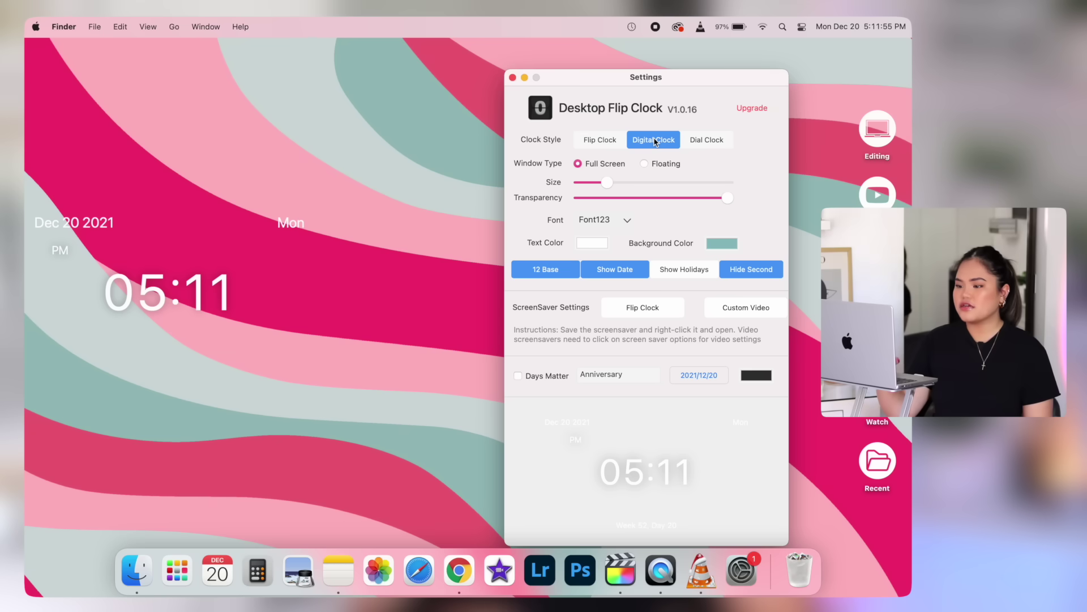
{"action": "left_click", "coordinate": [703, 142]}
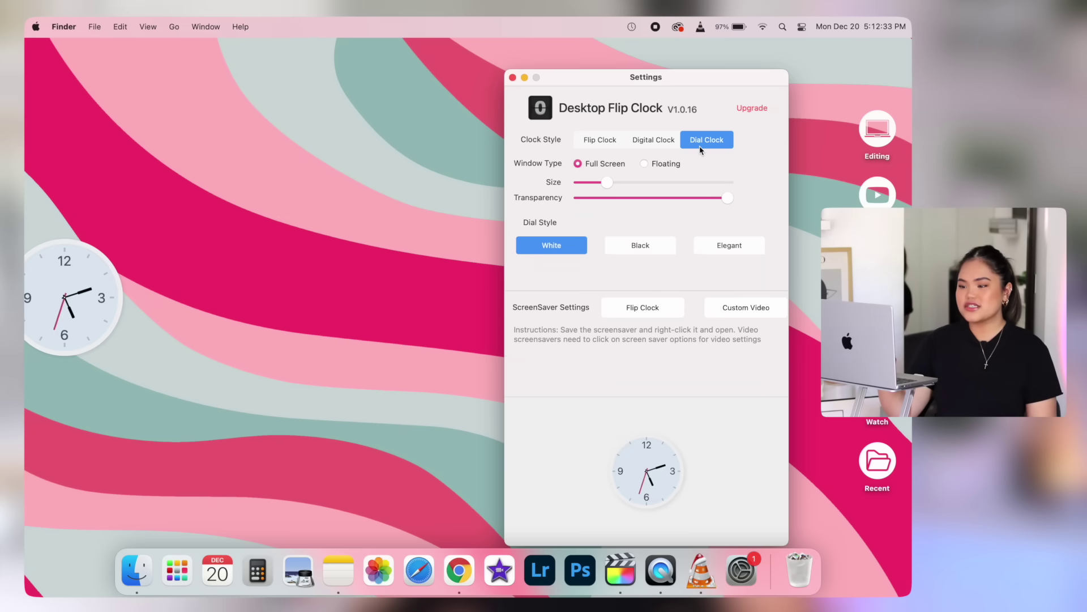
{"action": "left_click", "coordinate": [618, 144]}
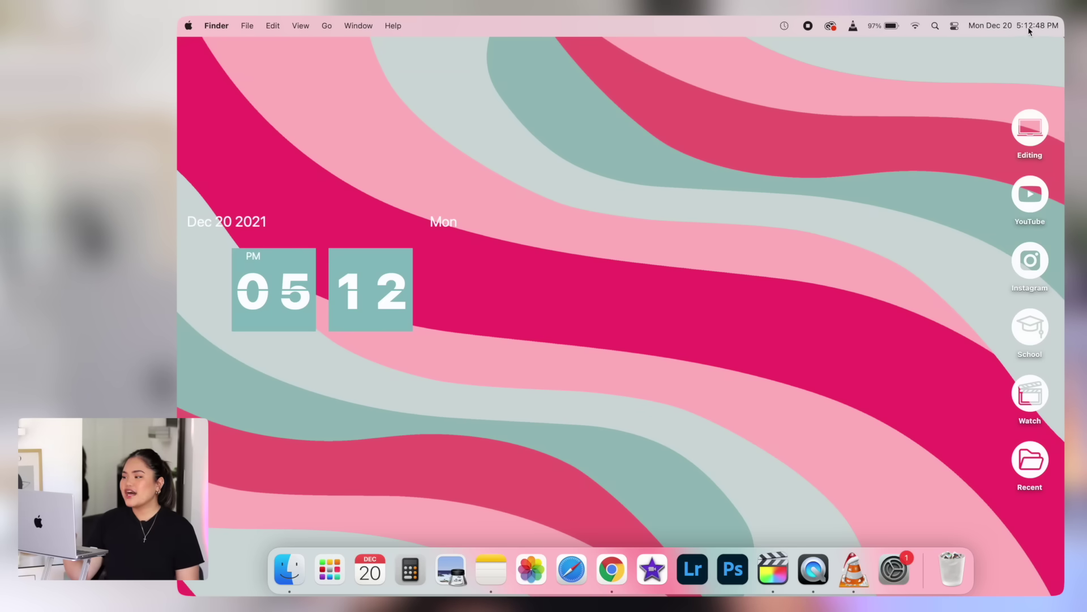
Add two Color Widgets calendar widgets to Notification Center
{"action": "left_click", "coordinate": [875, 26]}
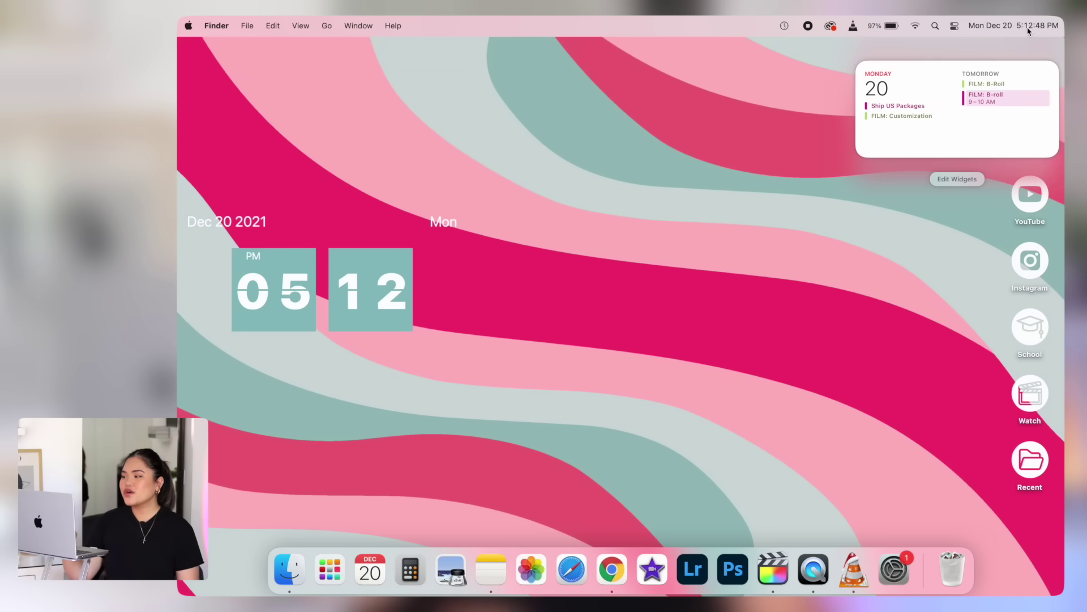
{"action": "left_click", "coordinate": [957, 179]}
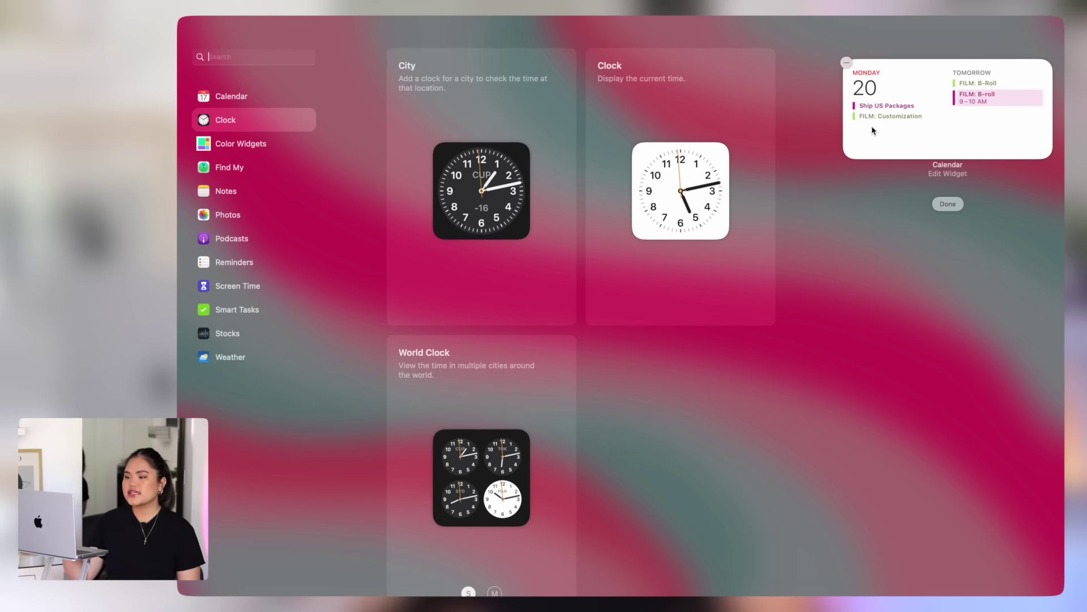
{"action": "left_click", "coordinate": [288, 144]}
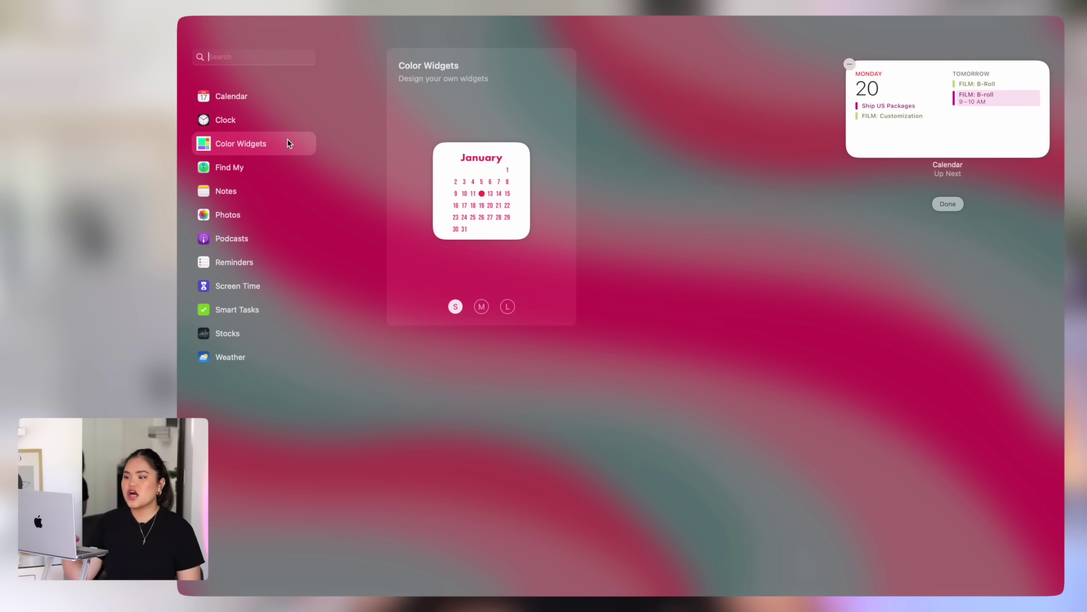
{"action": "left_click", "coordinate": [444, 161]}
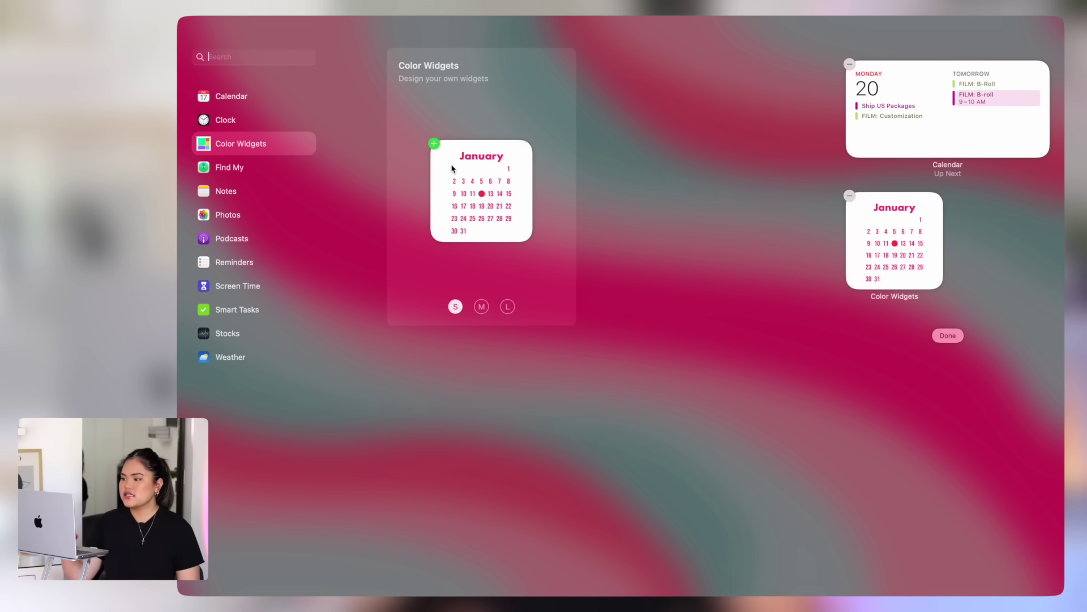
{"action": "left_click", "coordinate": [460, 184]}
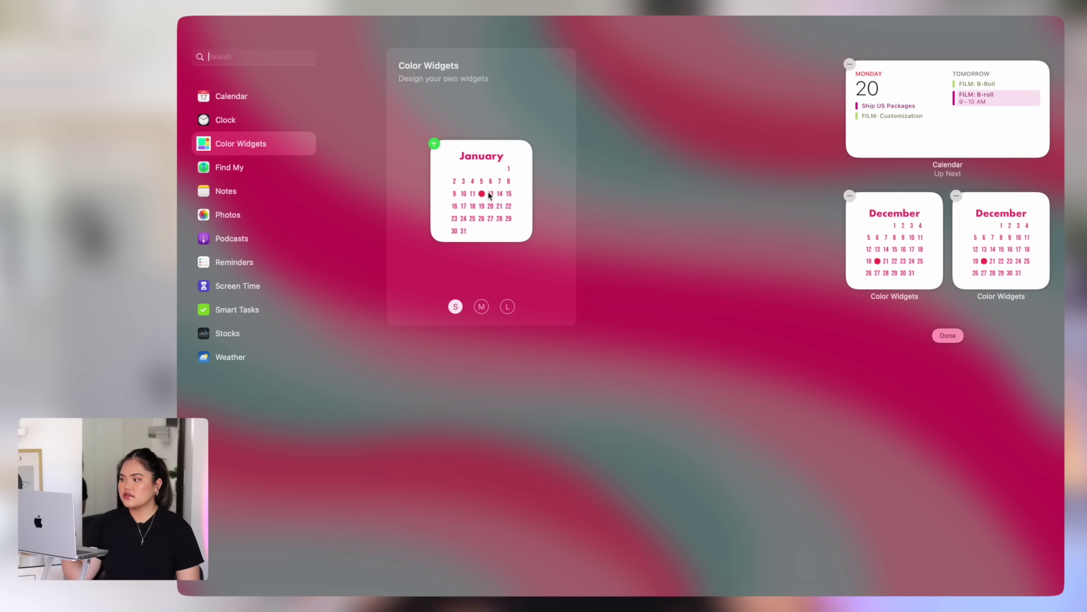
Add two medium Smart Tasks YouTube category widgets and move one above the calendars
{"action": "left_click", "coordinate": [249, 311]}
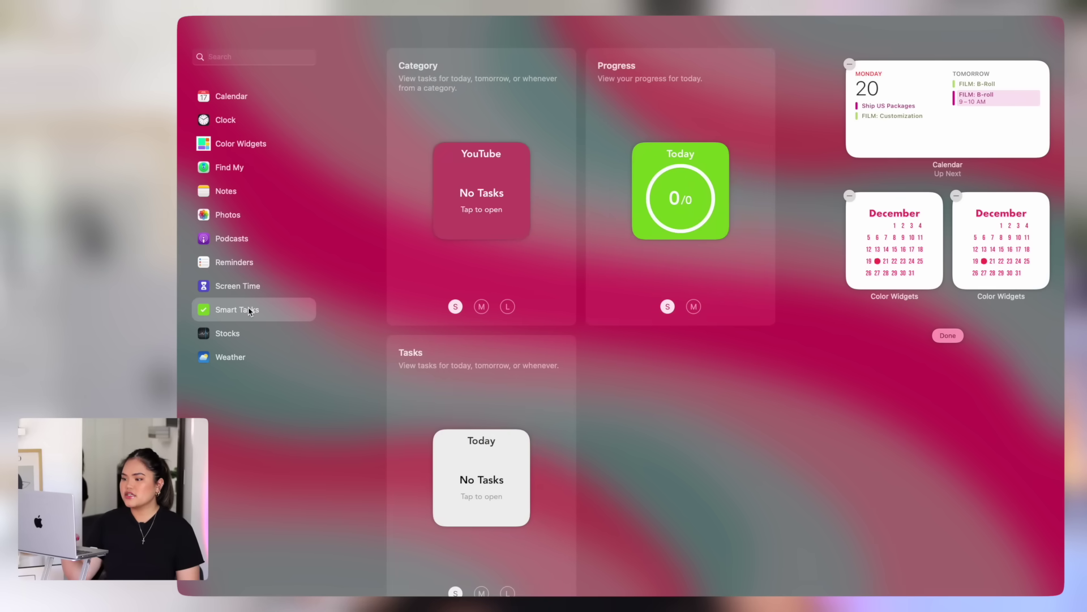
{"action": "left_click", "coordinate": [482, 306]}
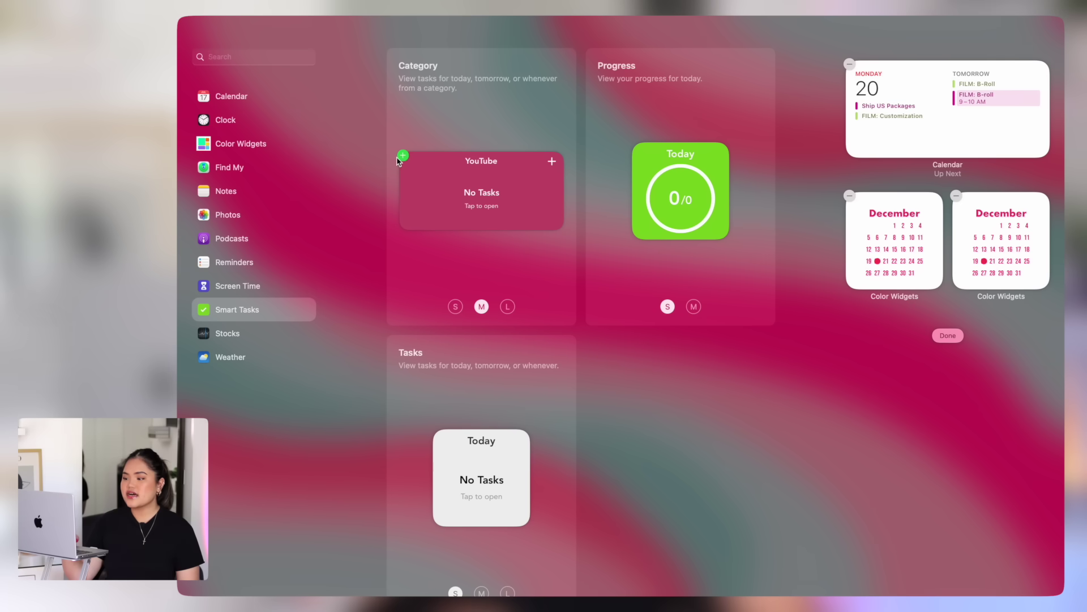
{"action": "left_click", "coordinate": [402, 156]}
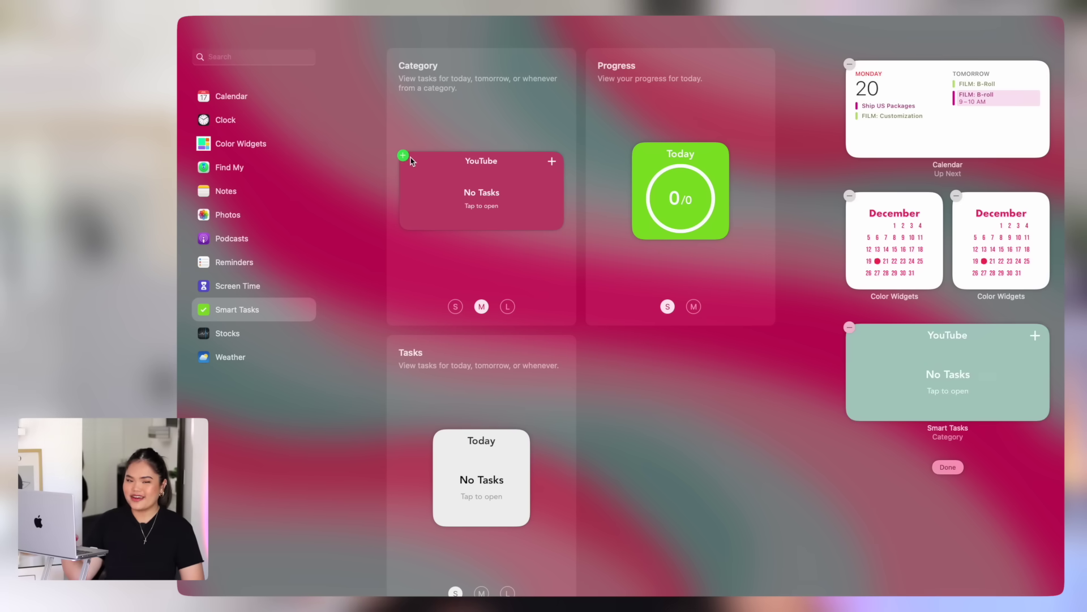
{"action": "left_click", "coordinate": [403, 156]}
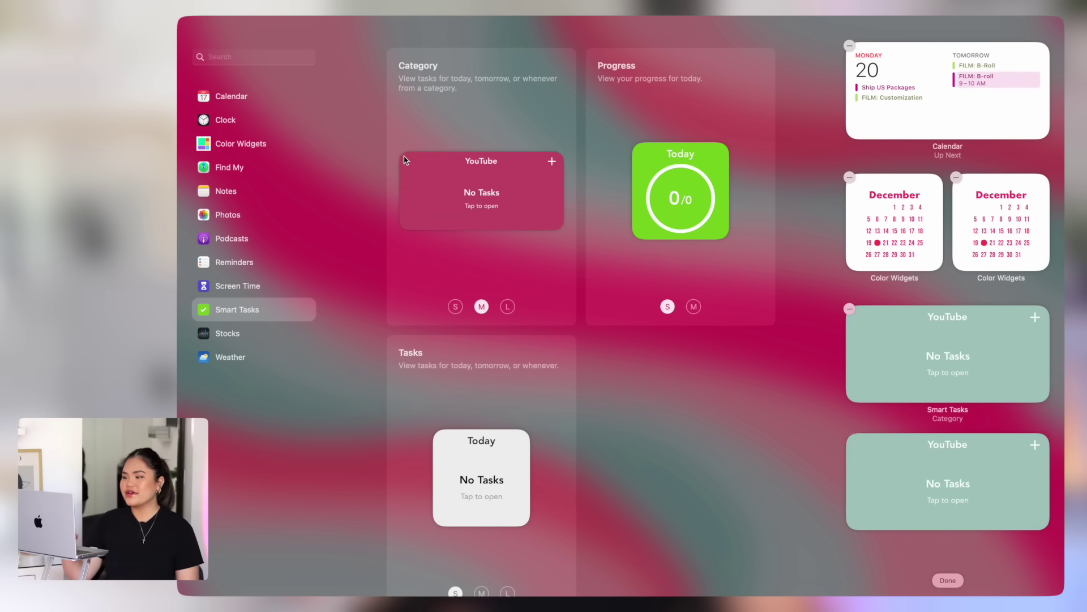
{"action": "left_click_drag", "start_coordinate": [971, 367], "coordinate": [968, 221]}
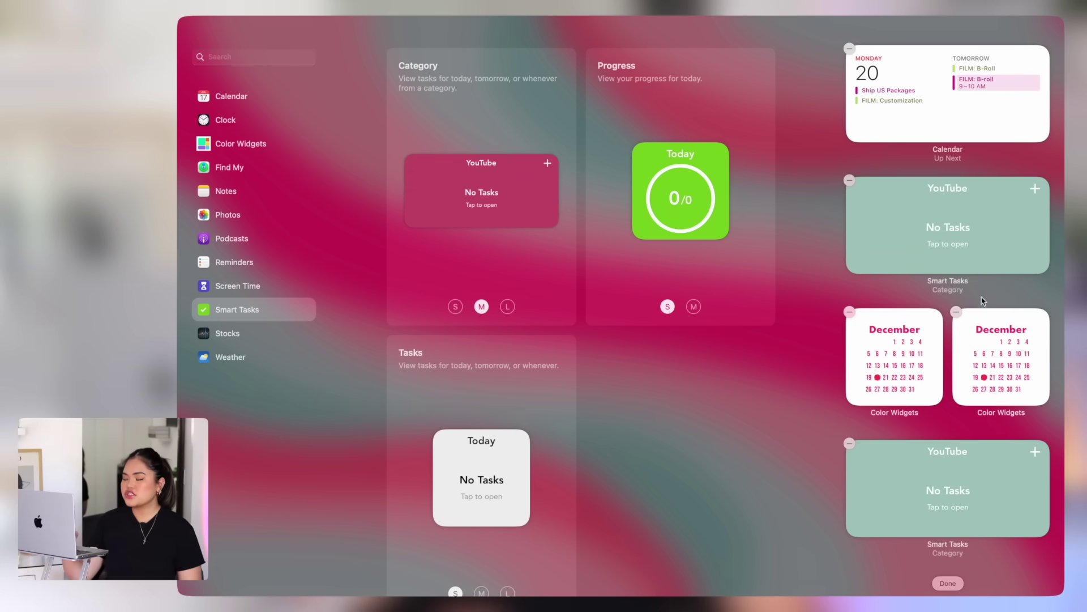
{"action": "left_click", "coordinate": [804, 371]}
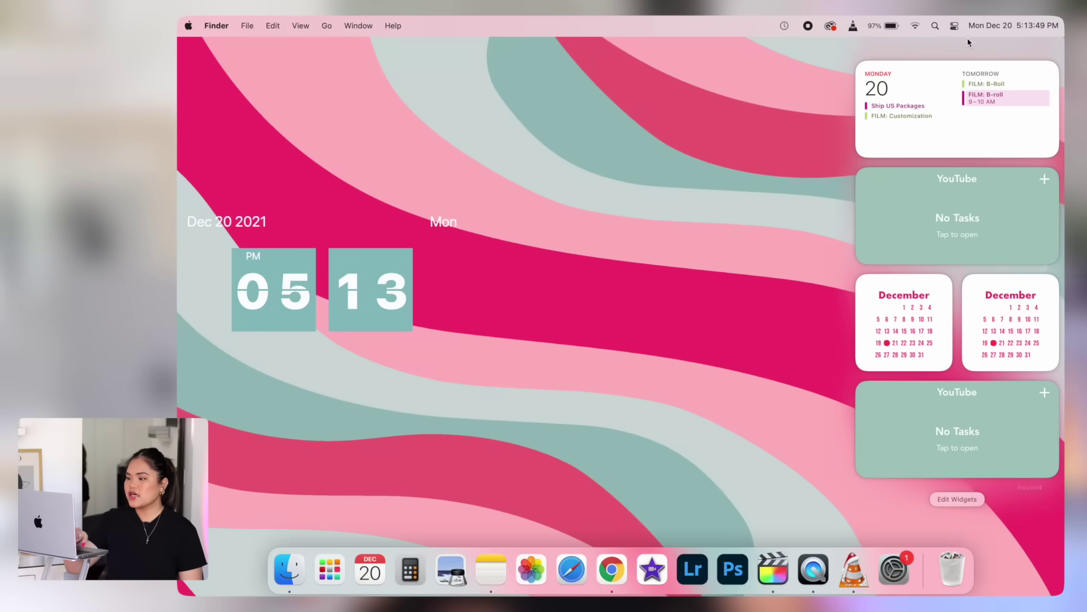
{"action": "left_click", "coordinate": [957, 221]}
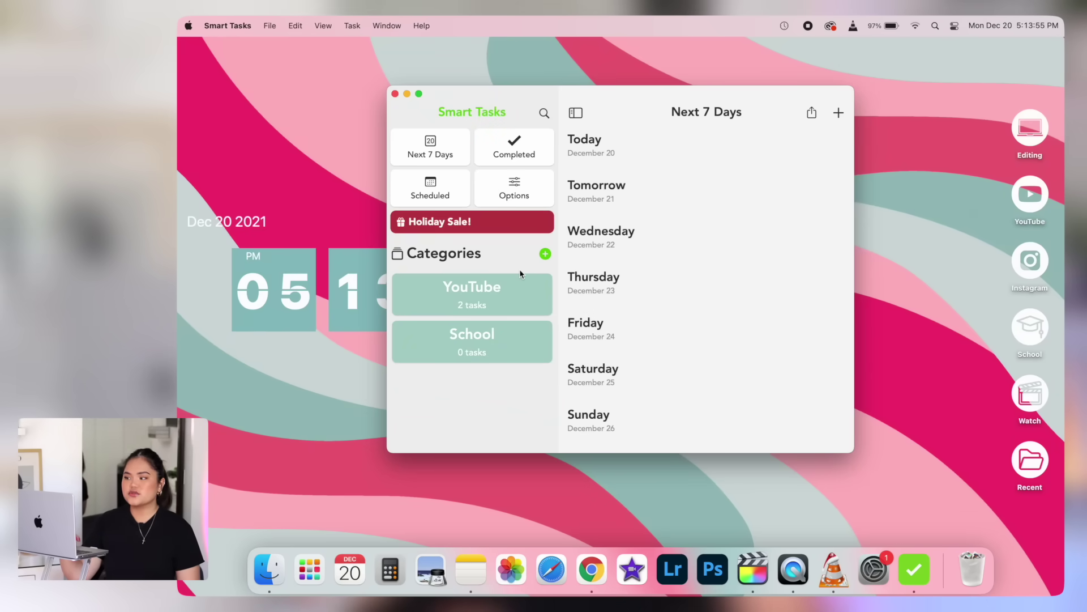
{"action": "left_click", "coordinate": [519, 294]}
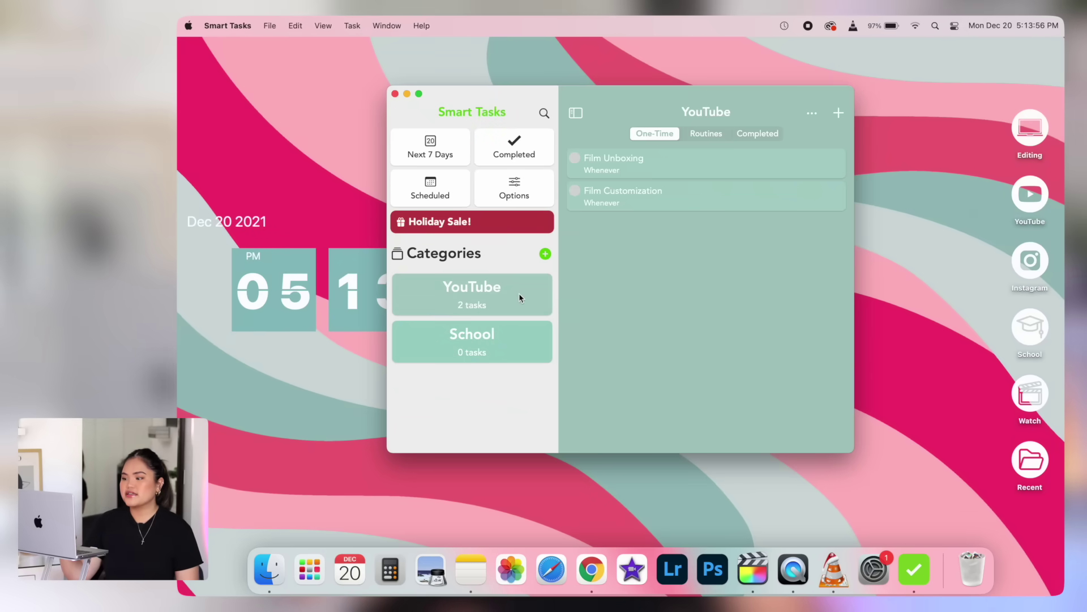
{"action": "left_click", "coordinate": [812, 113]}
{"action": "left_click", "coordinate": [819, 130]}
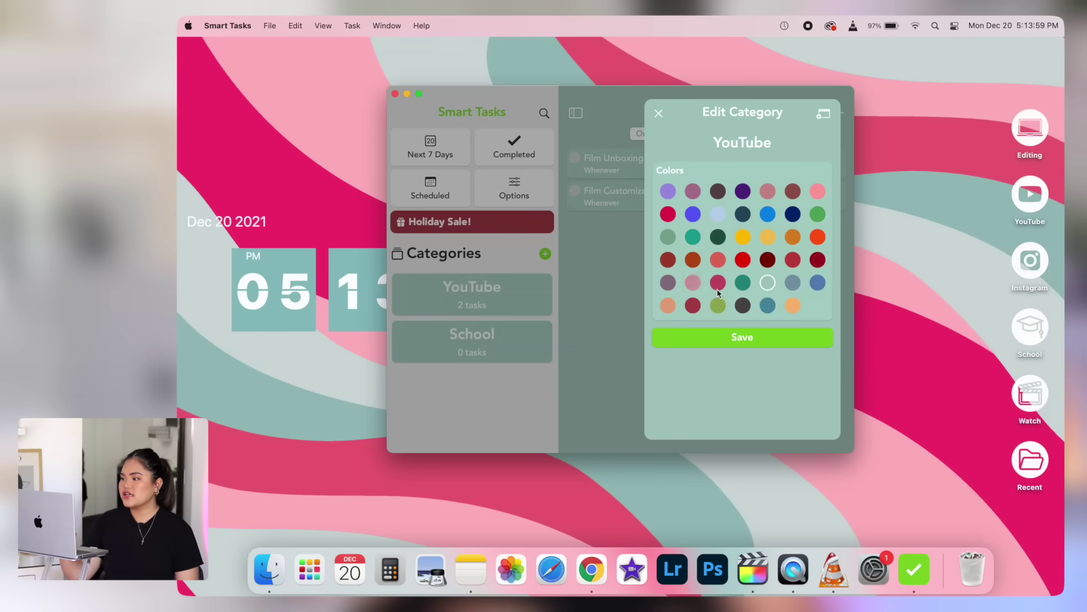
{"action": "left_click", "coordinate": [584, 294]}
{"action": "left_click", "coordinate": [974, 22]}
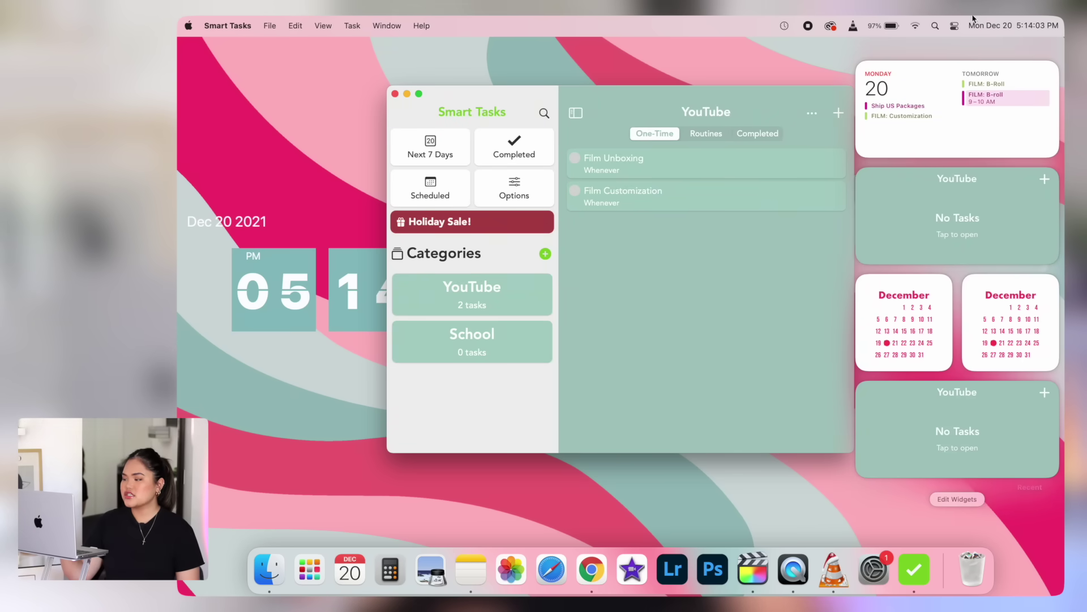
{"action": "left_click", "coordinate": [395, 94]}
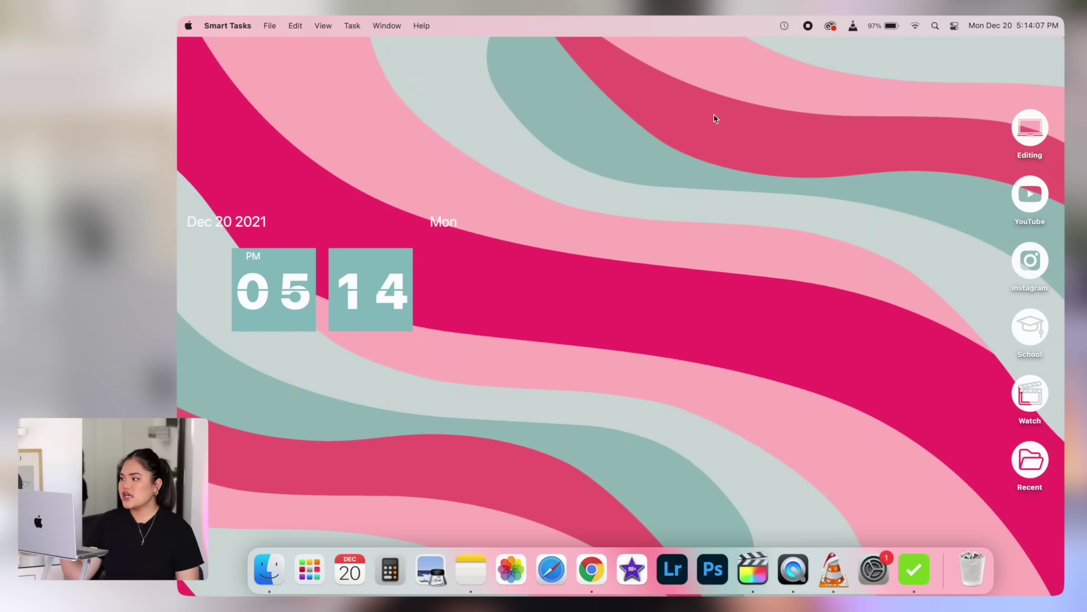
{"action": "left_click", "coordinate": [1004, 34]}
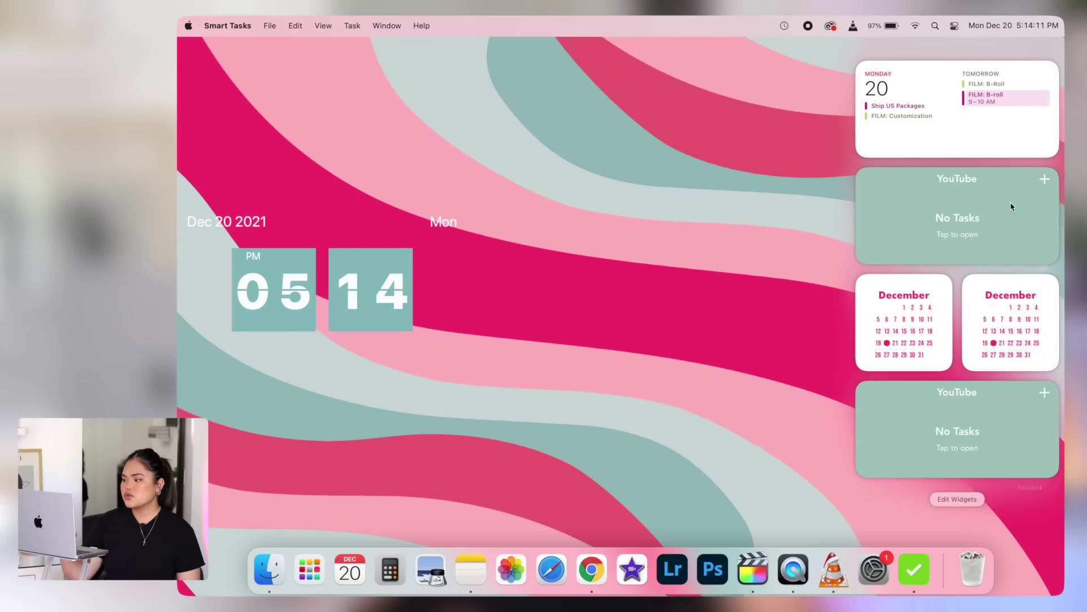
{"action": "left_click", "coordinate": [968, 499]}
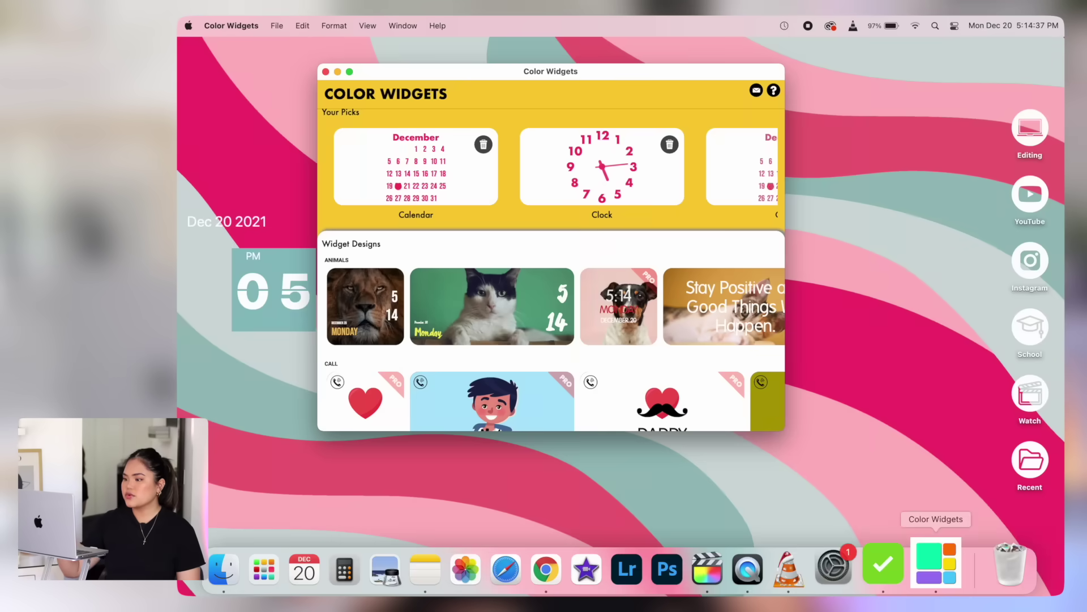
Redesign a Your Picks widget as an analog clock with a pink background
{"action": "scroll", "coordinate": [654, 206], "scroll_direction": "right", "scroll_amount": 5}
{"action": "left_click", "coordinate": [704, 172]}
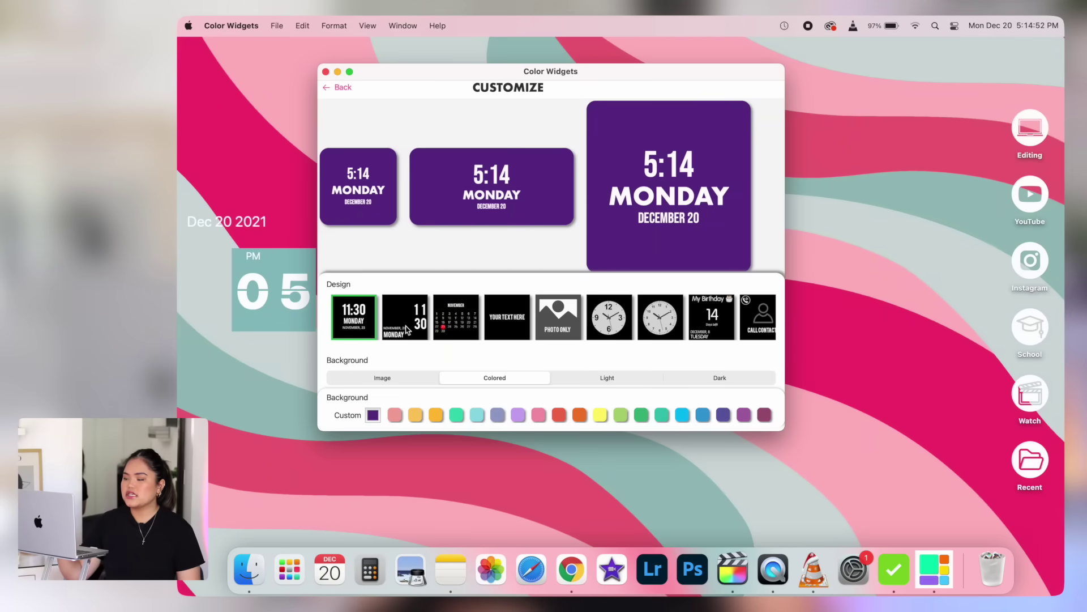
{"action": "left_click", "coordinate": [449, 332]}
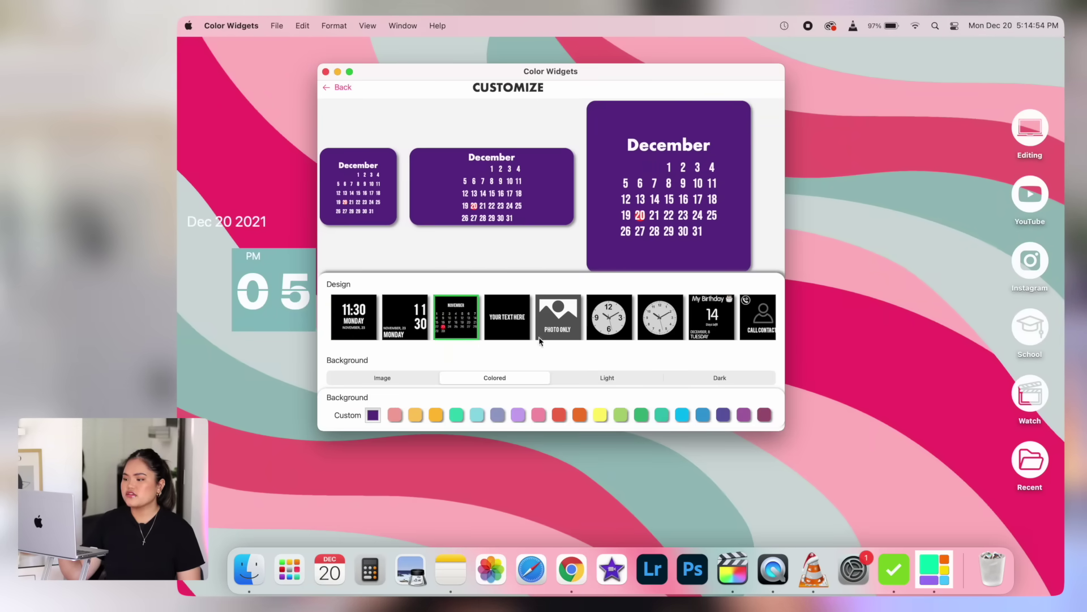
{"action": "left_click", "coordinate": [622, 334]}
{"action": "scroll", "coordinate": [397, 351], "scroll_direction": "down", "scroll_amount": 3}
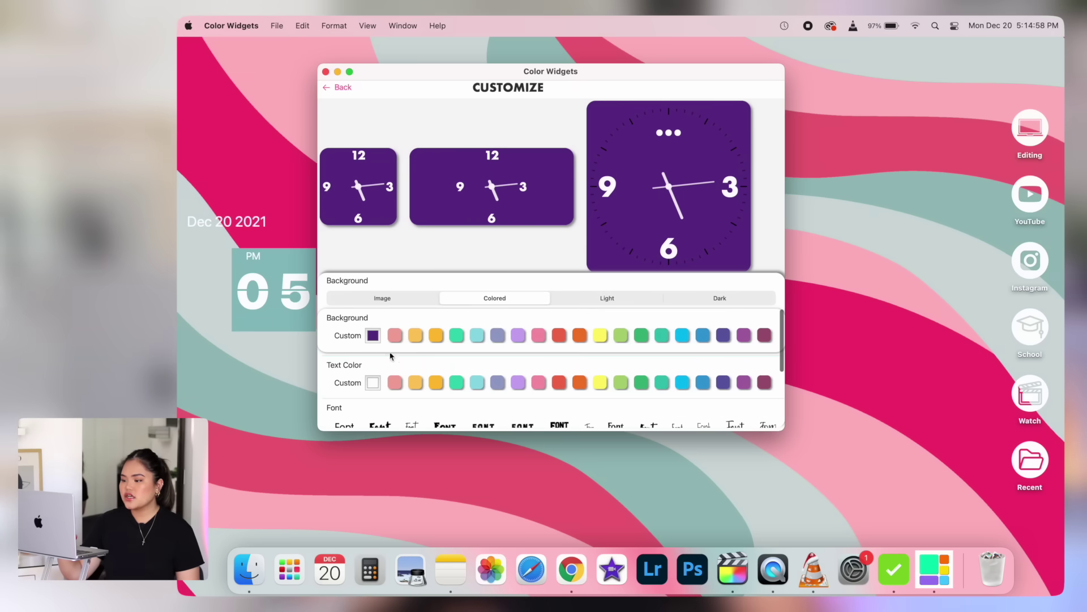
{"action": "left_click", "coordinate": [391, 337]}
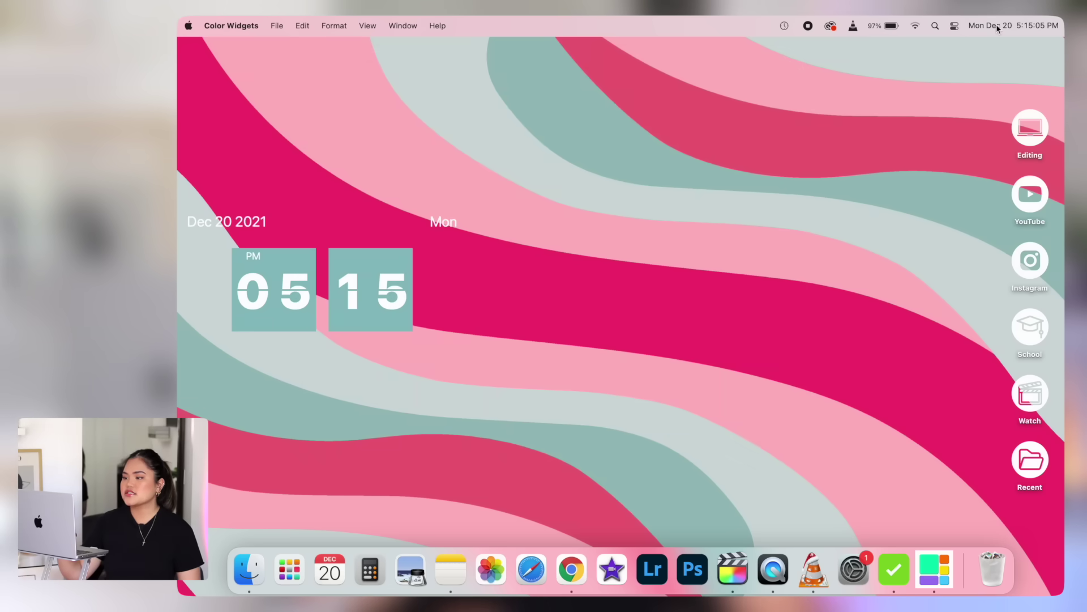
{"action": "left_click", "coordinate": [997, 25]}
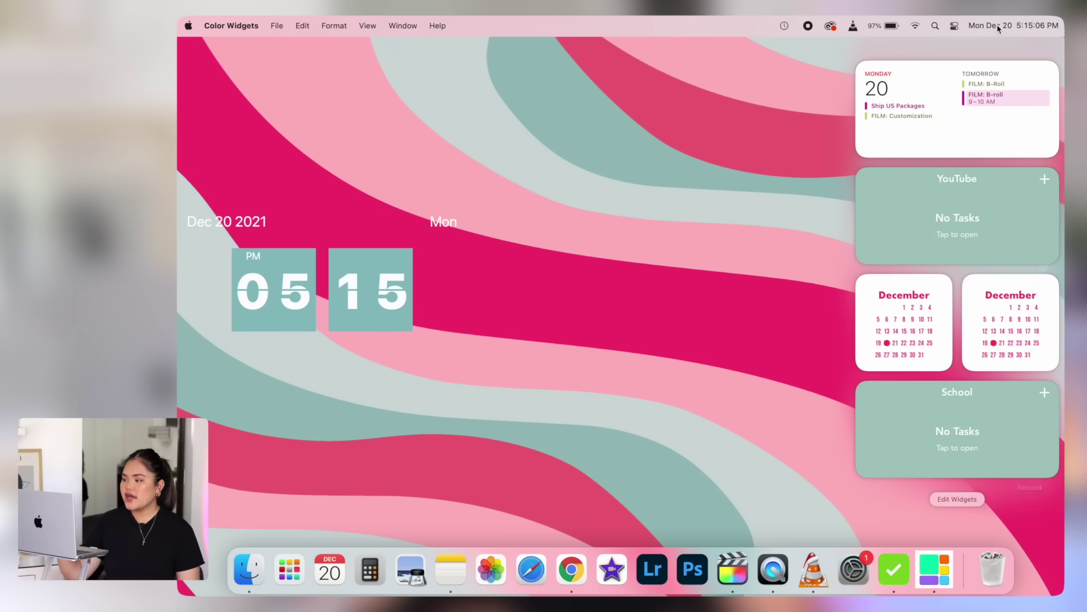